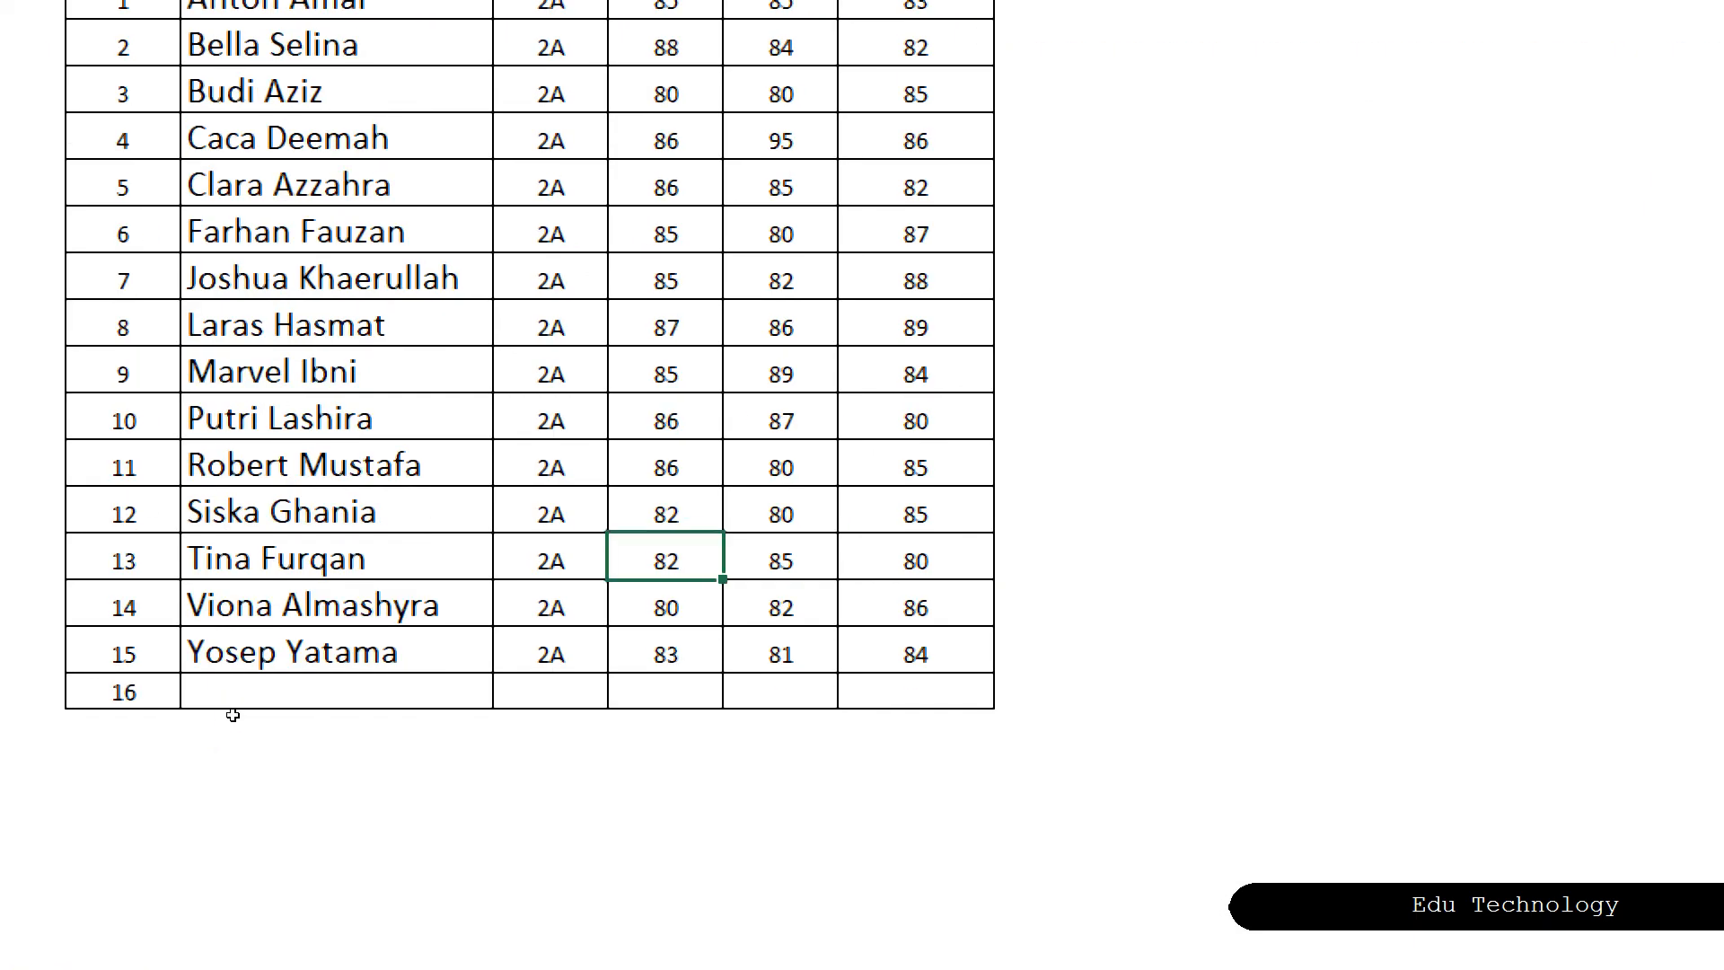
double_click(227, 716)
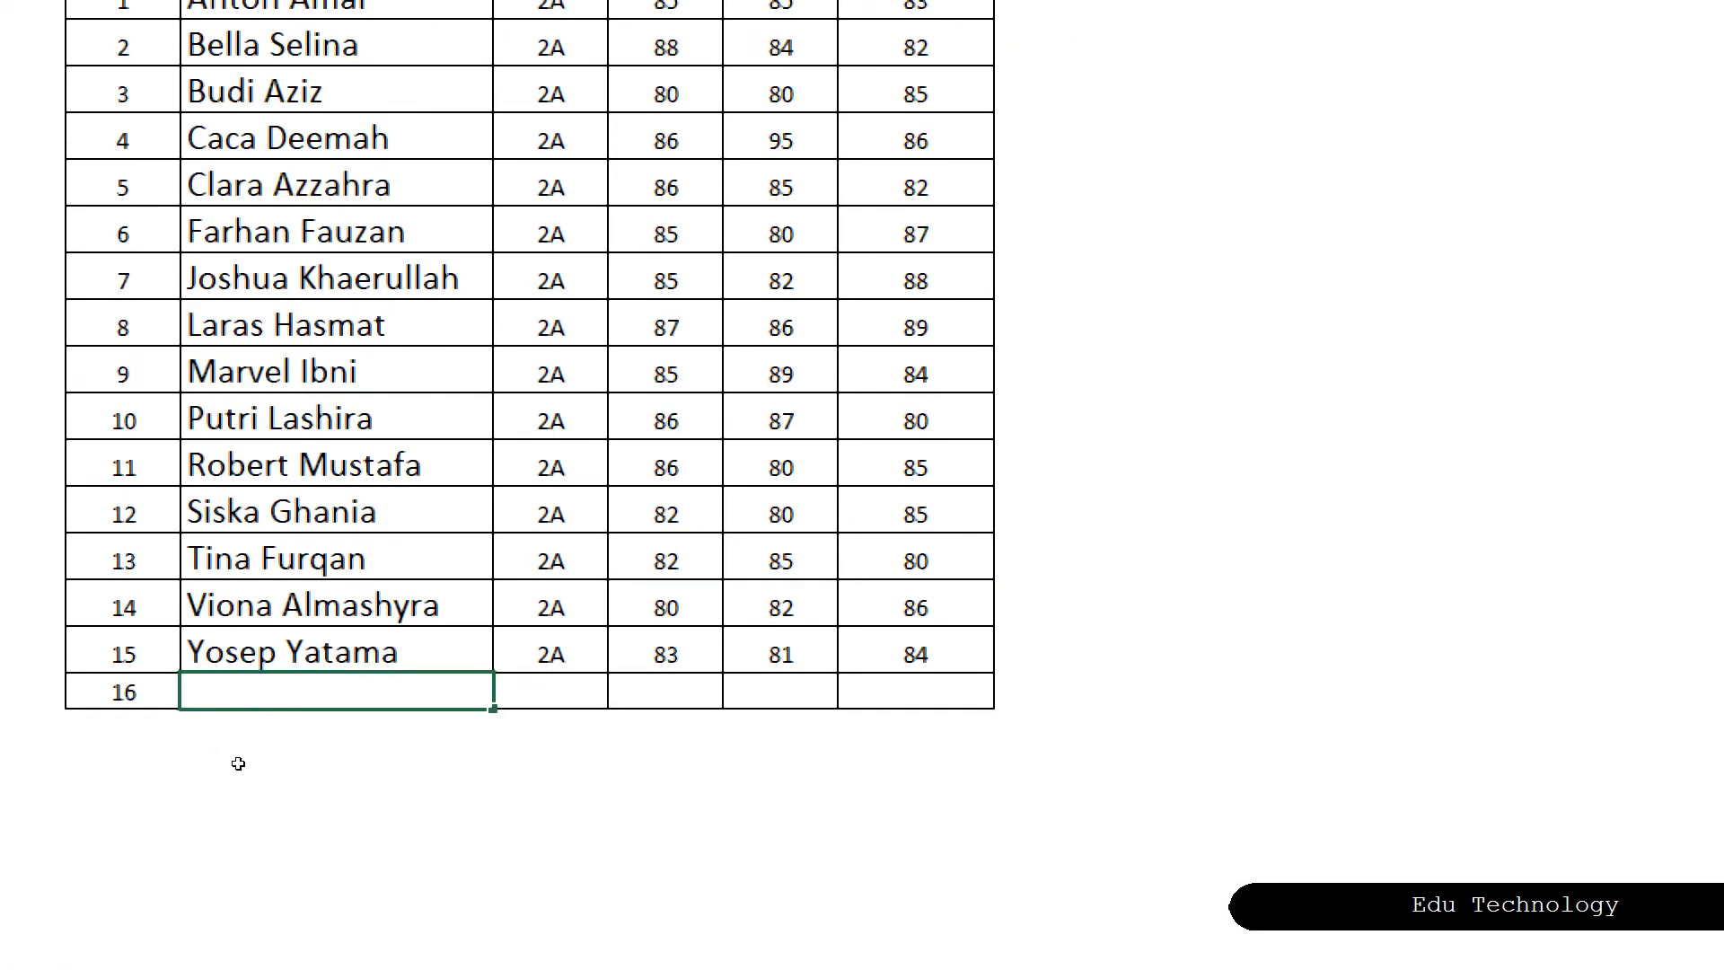
text(Tun)
key(BackSpace)
key(BackSpace)
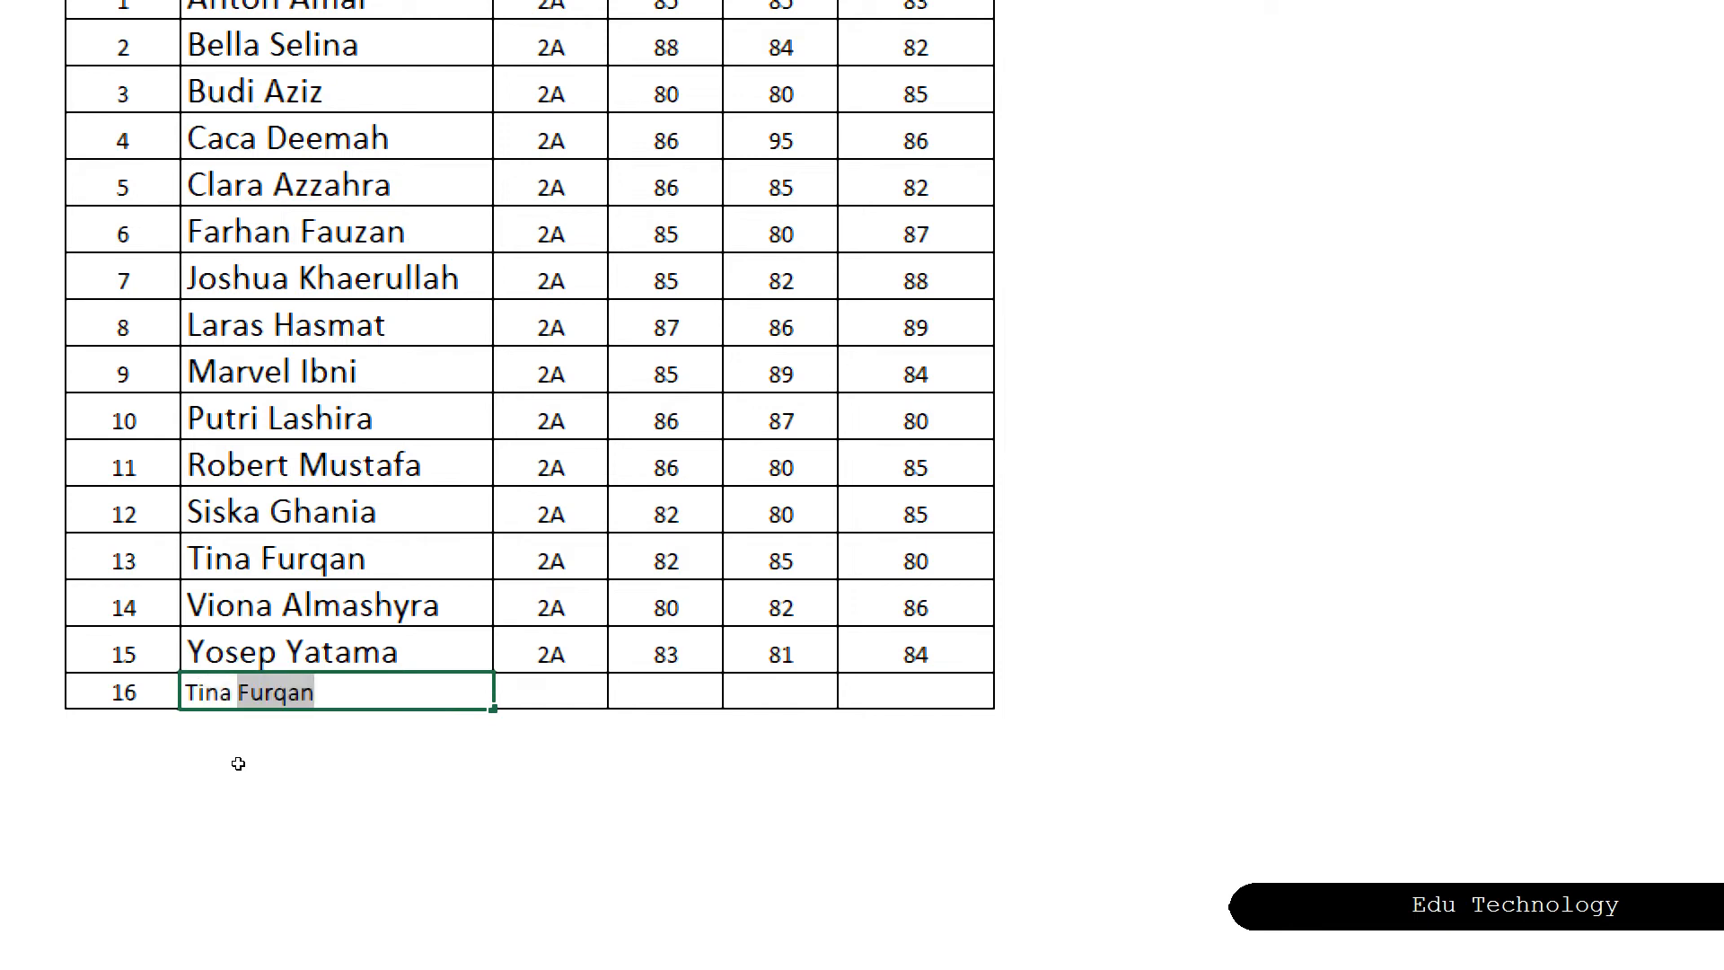
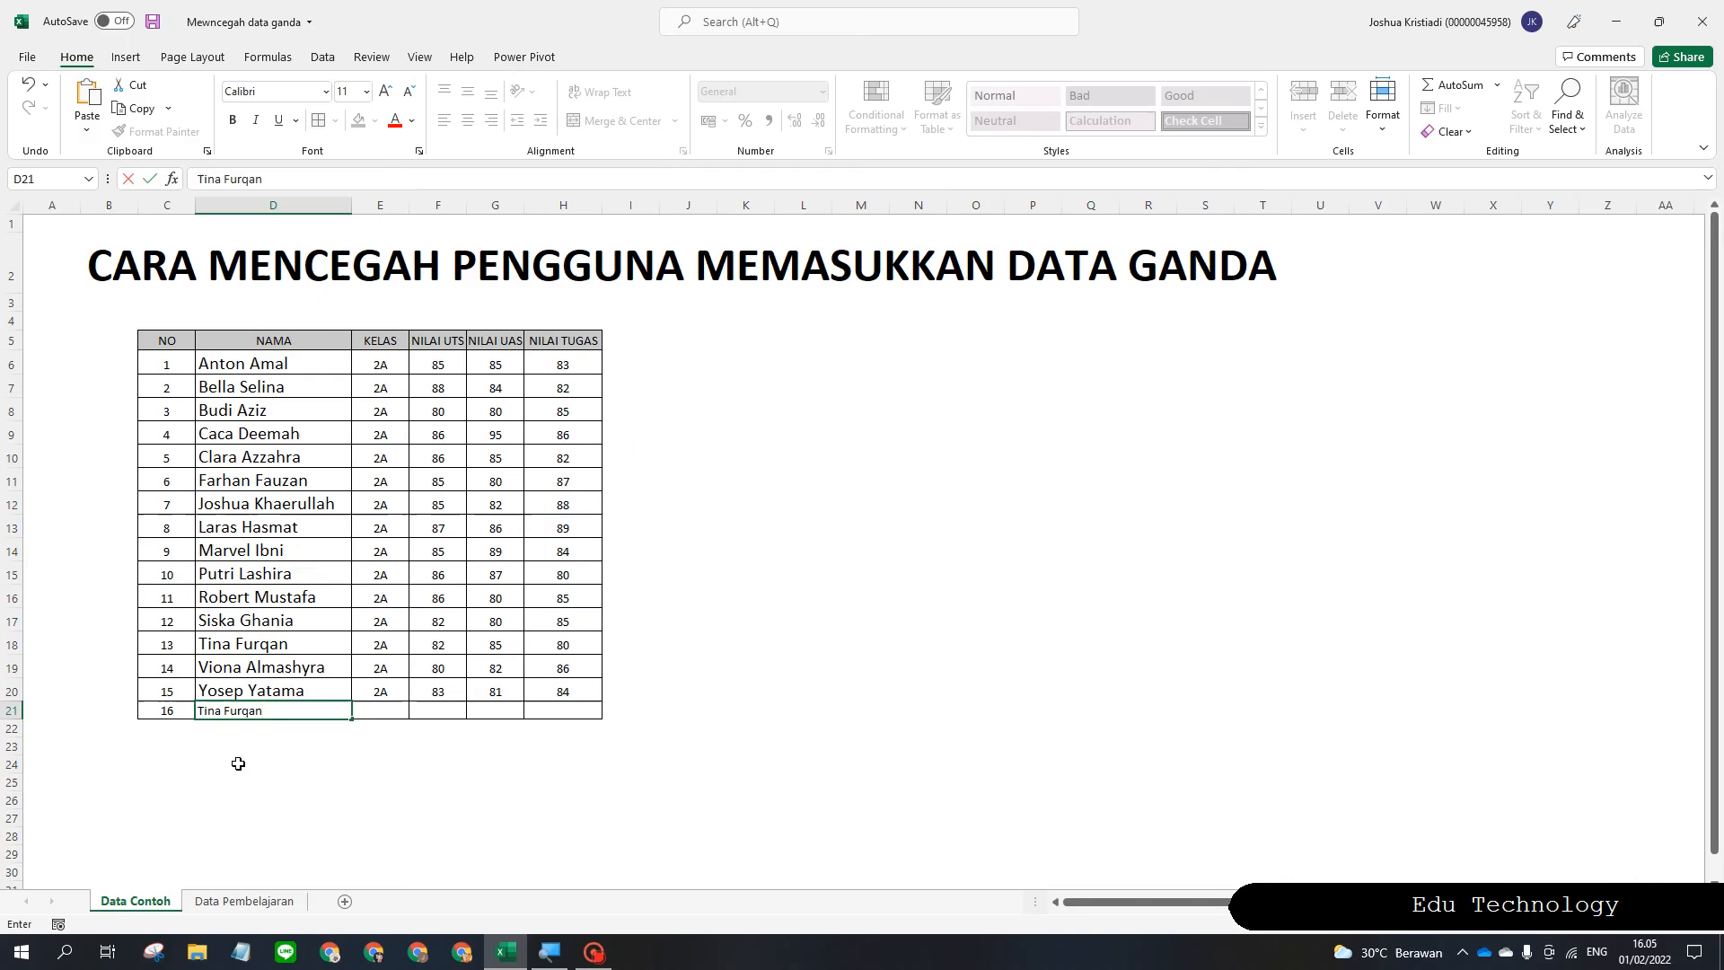
key(alt)
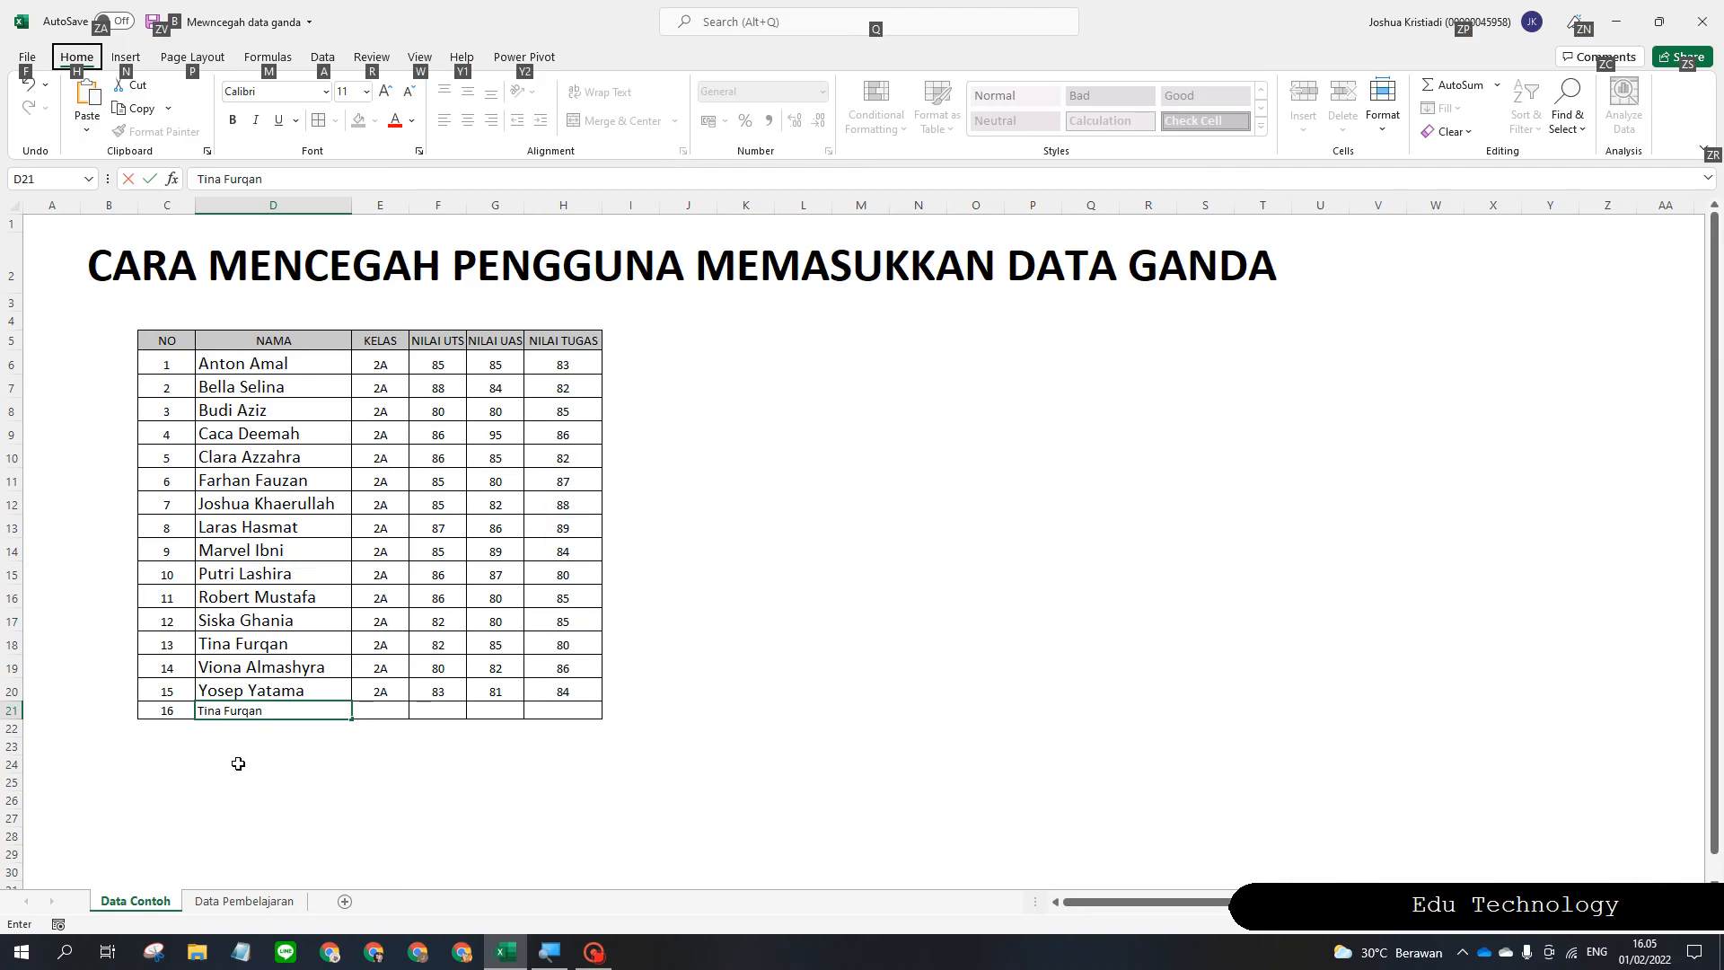
key(alt)
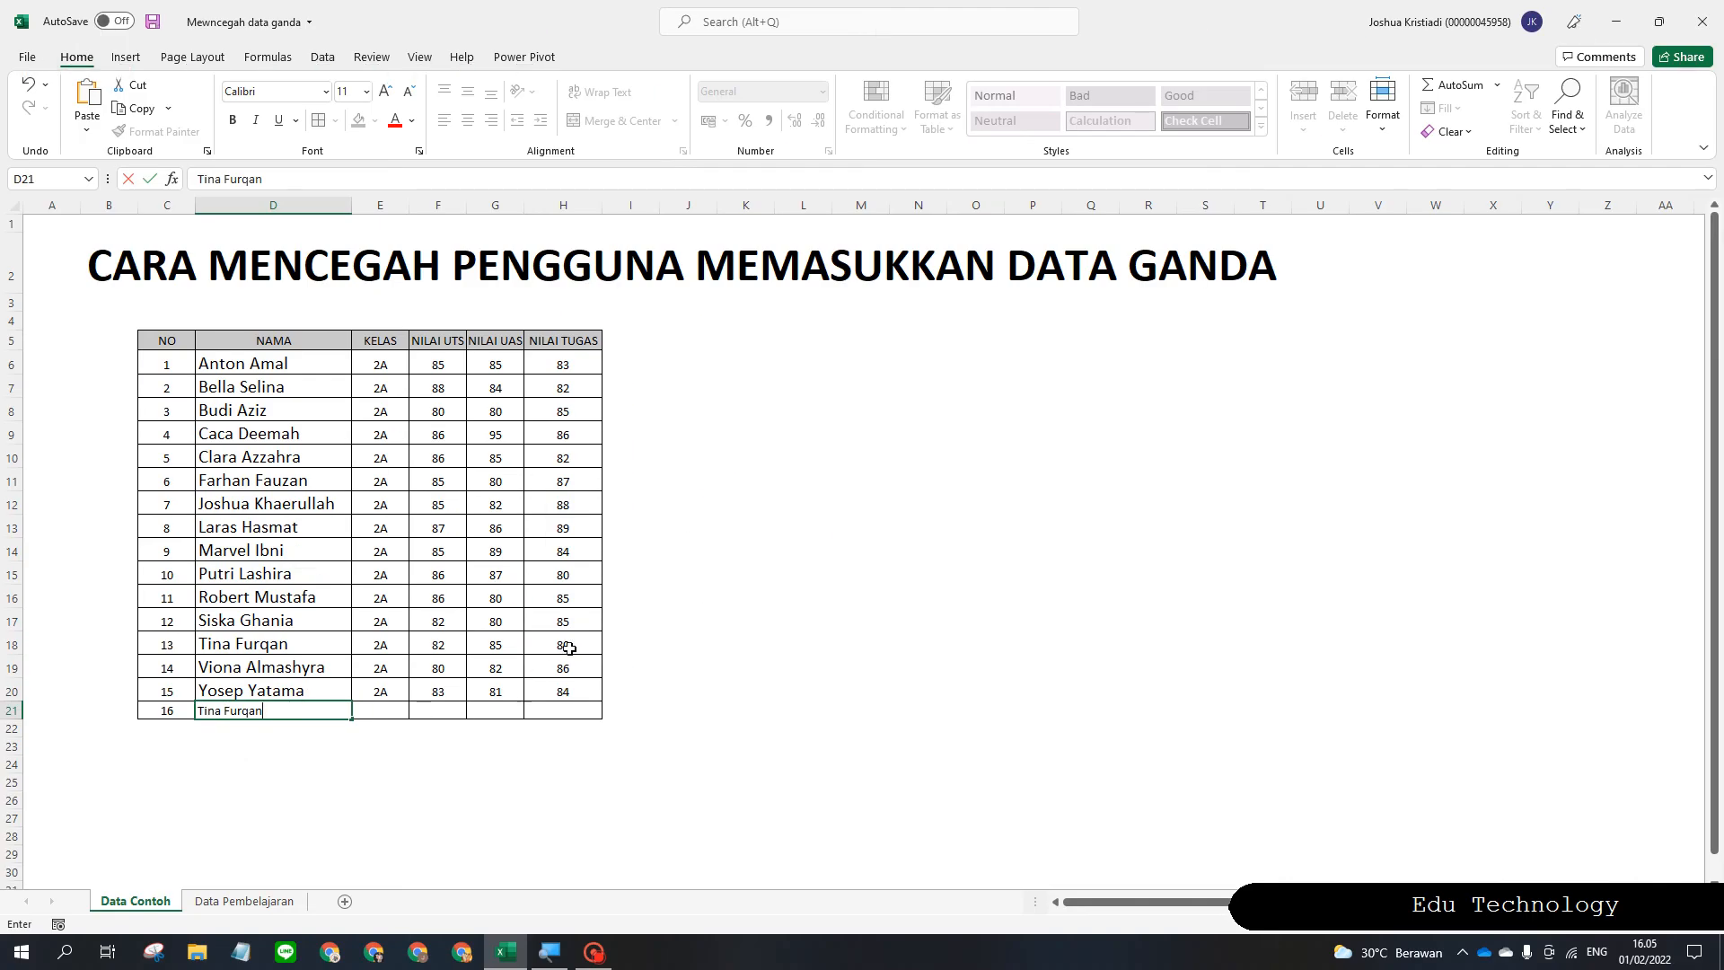
key(Return)
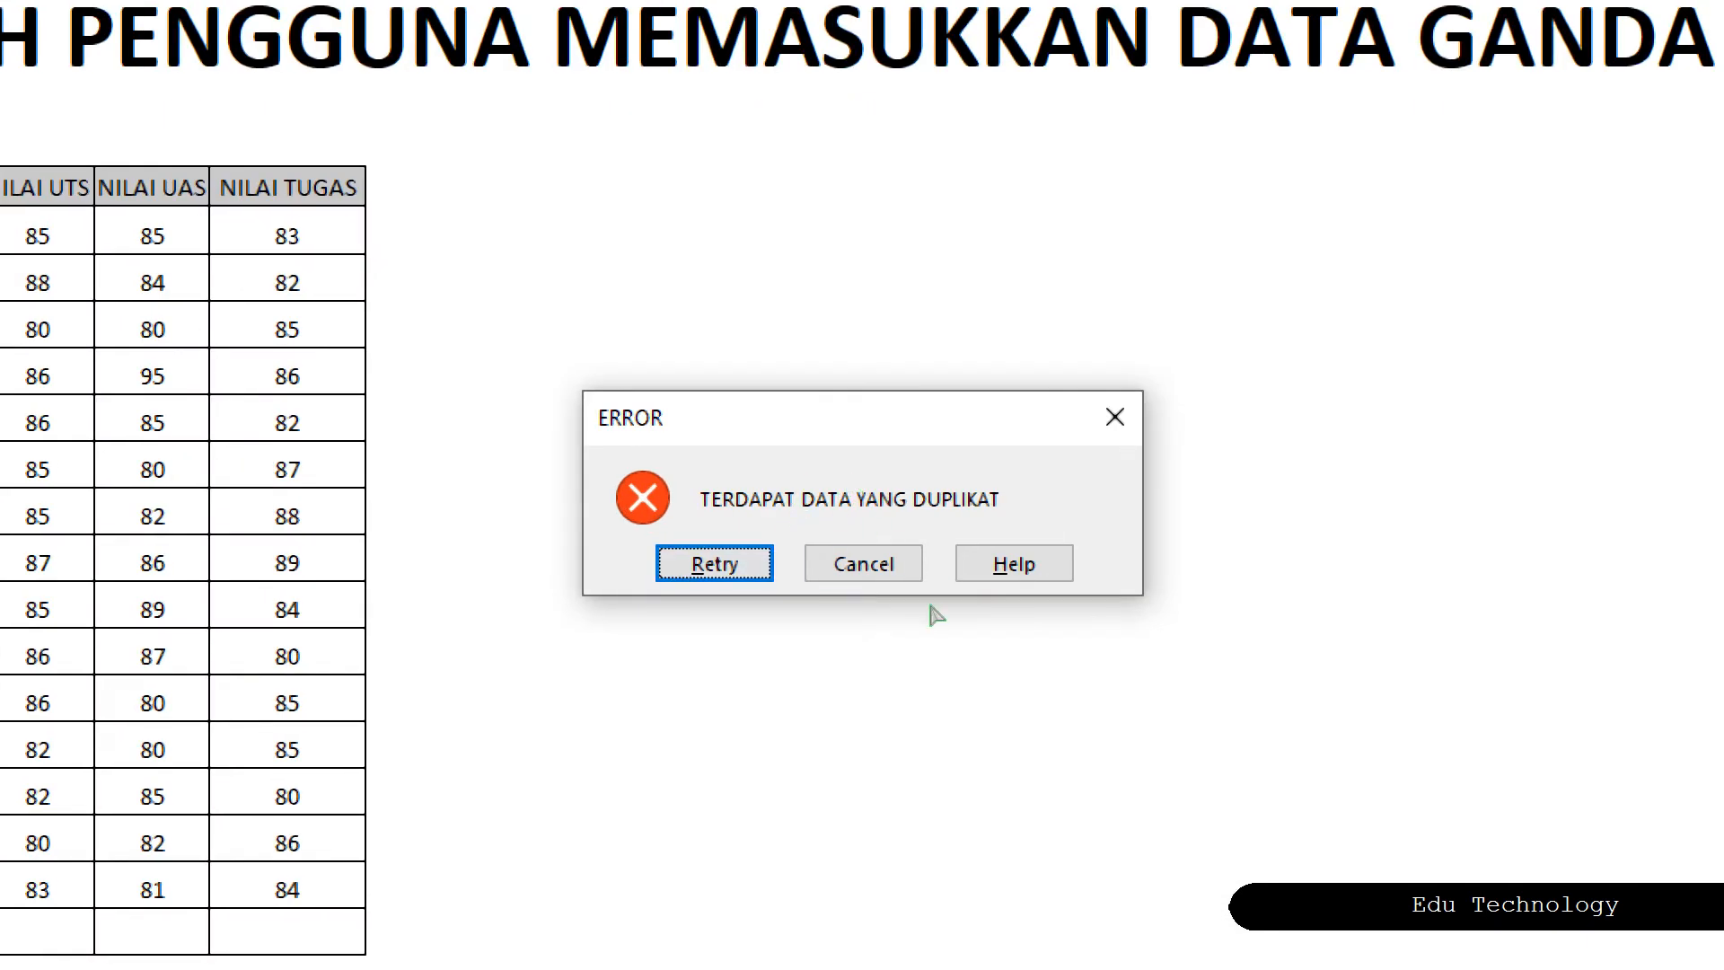
click(864, 563)
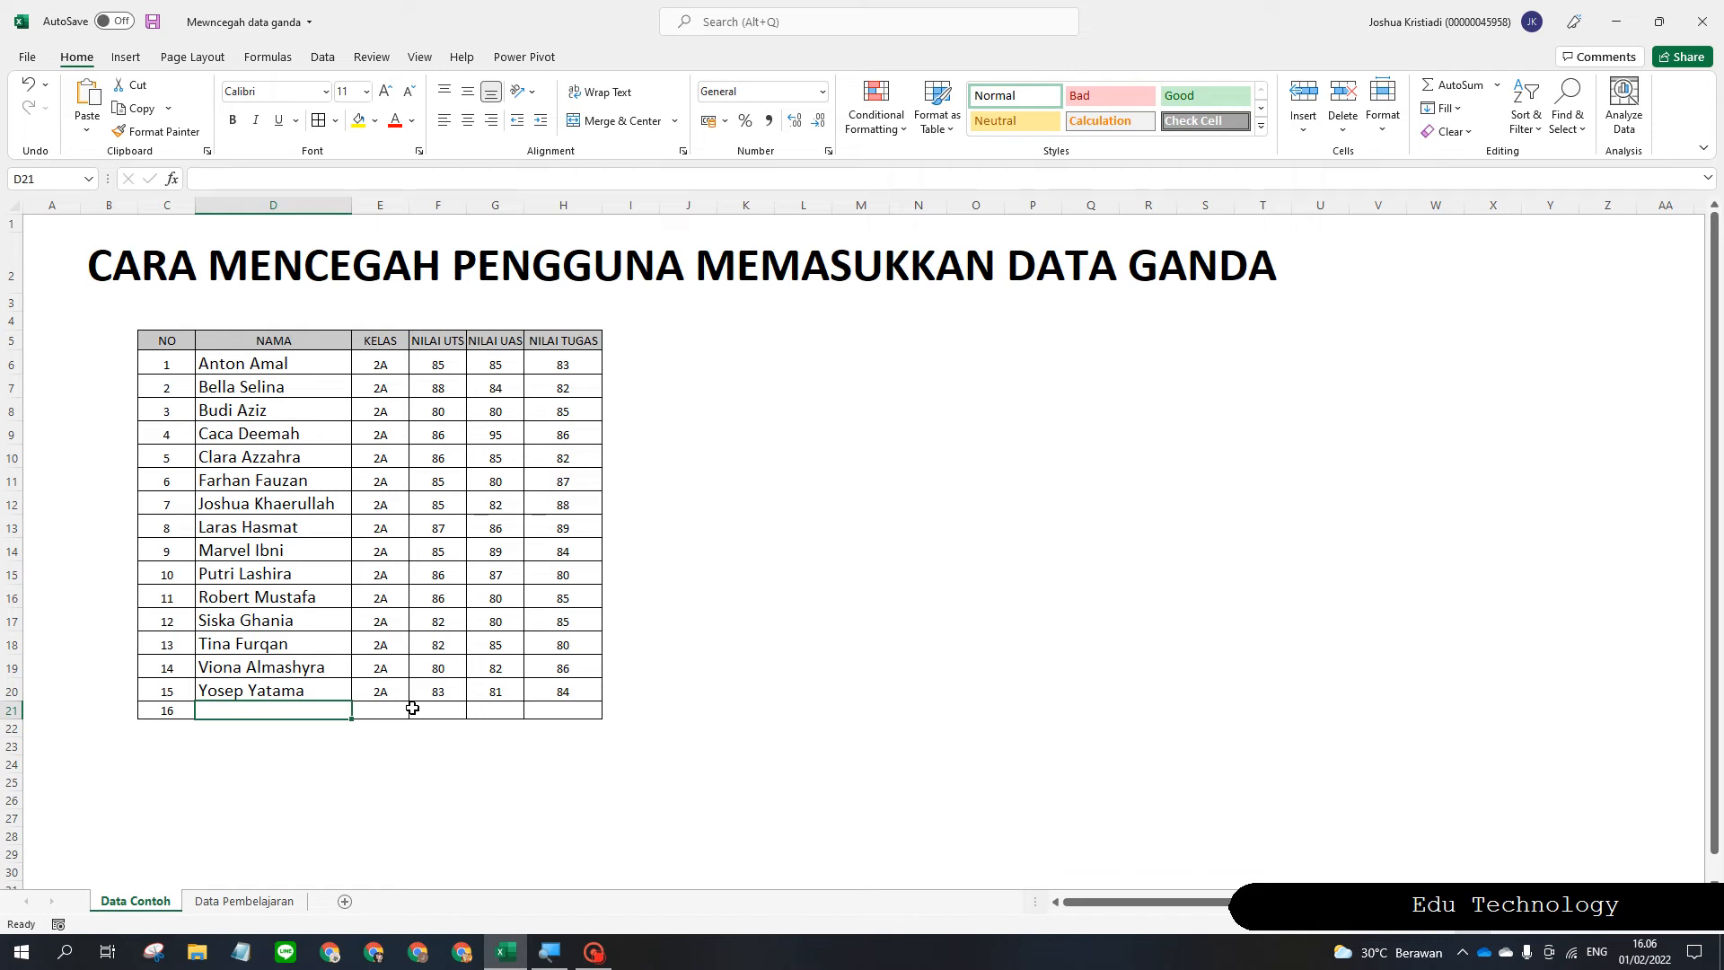
Switch to the Data Pembelajaran sheet and look over the cells in Budi's row.
click(254, 902)
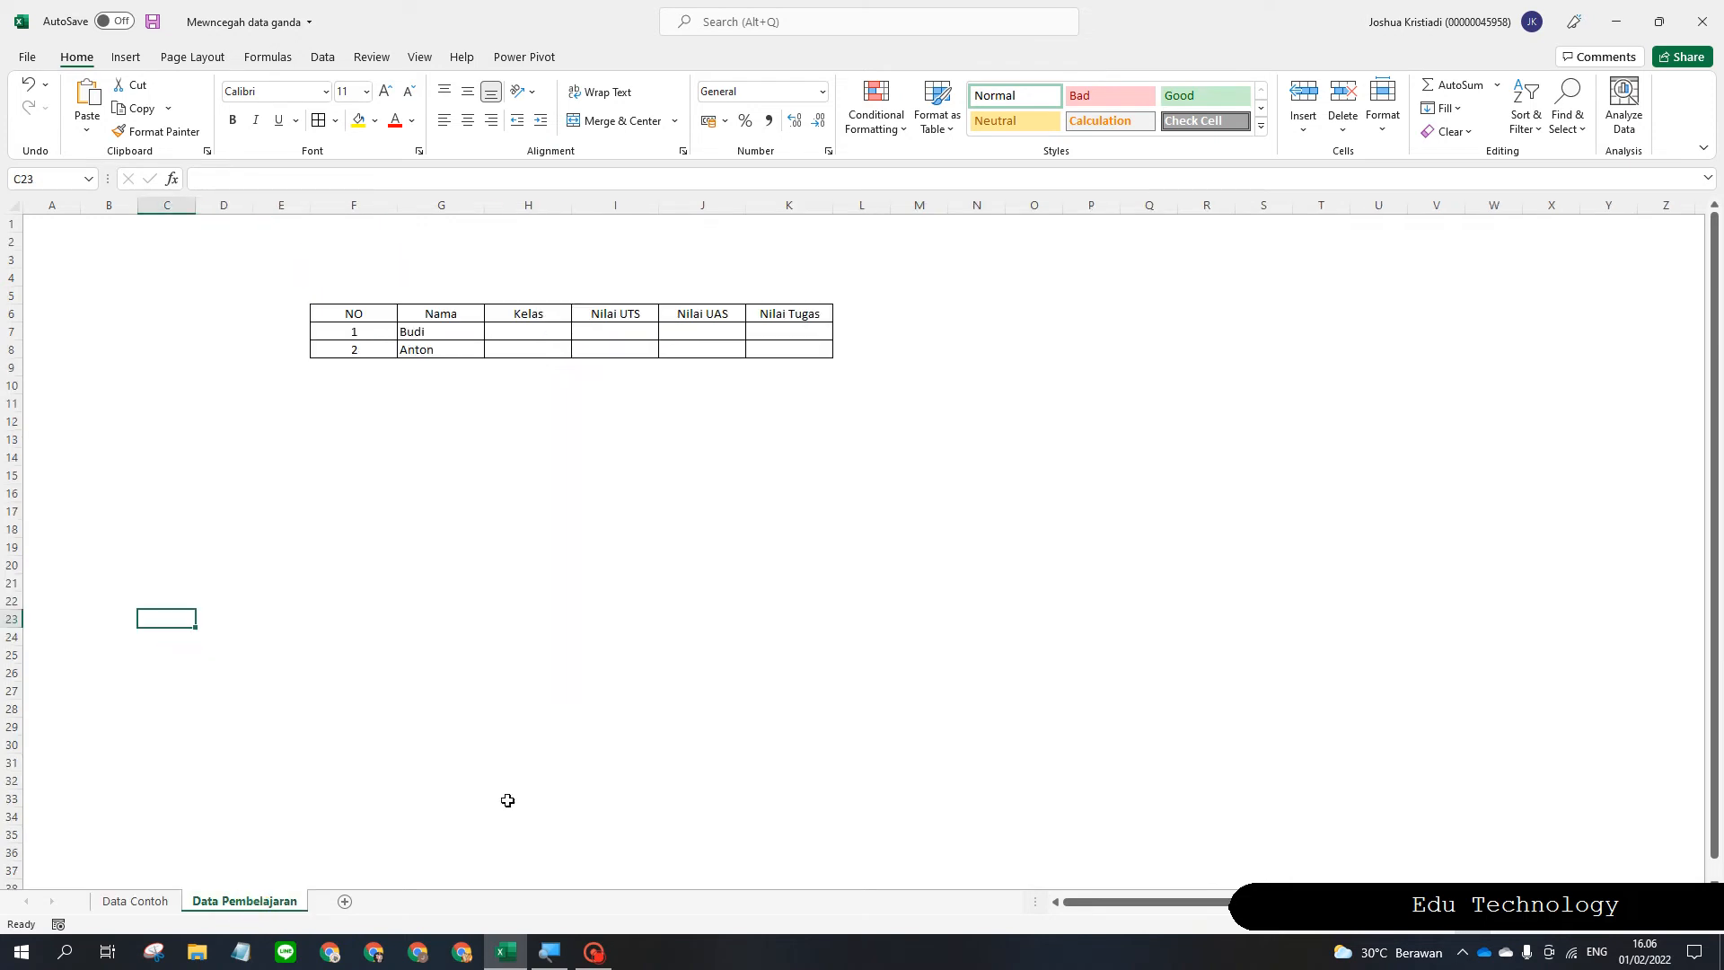
click(508, 799)
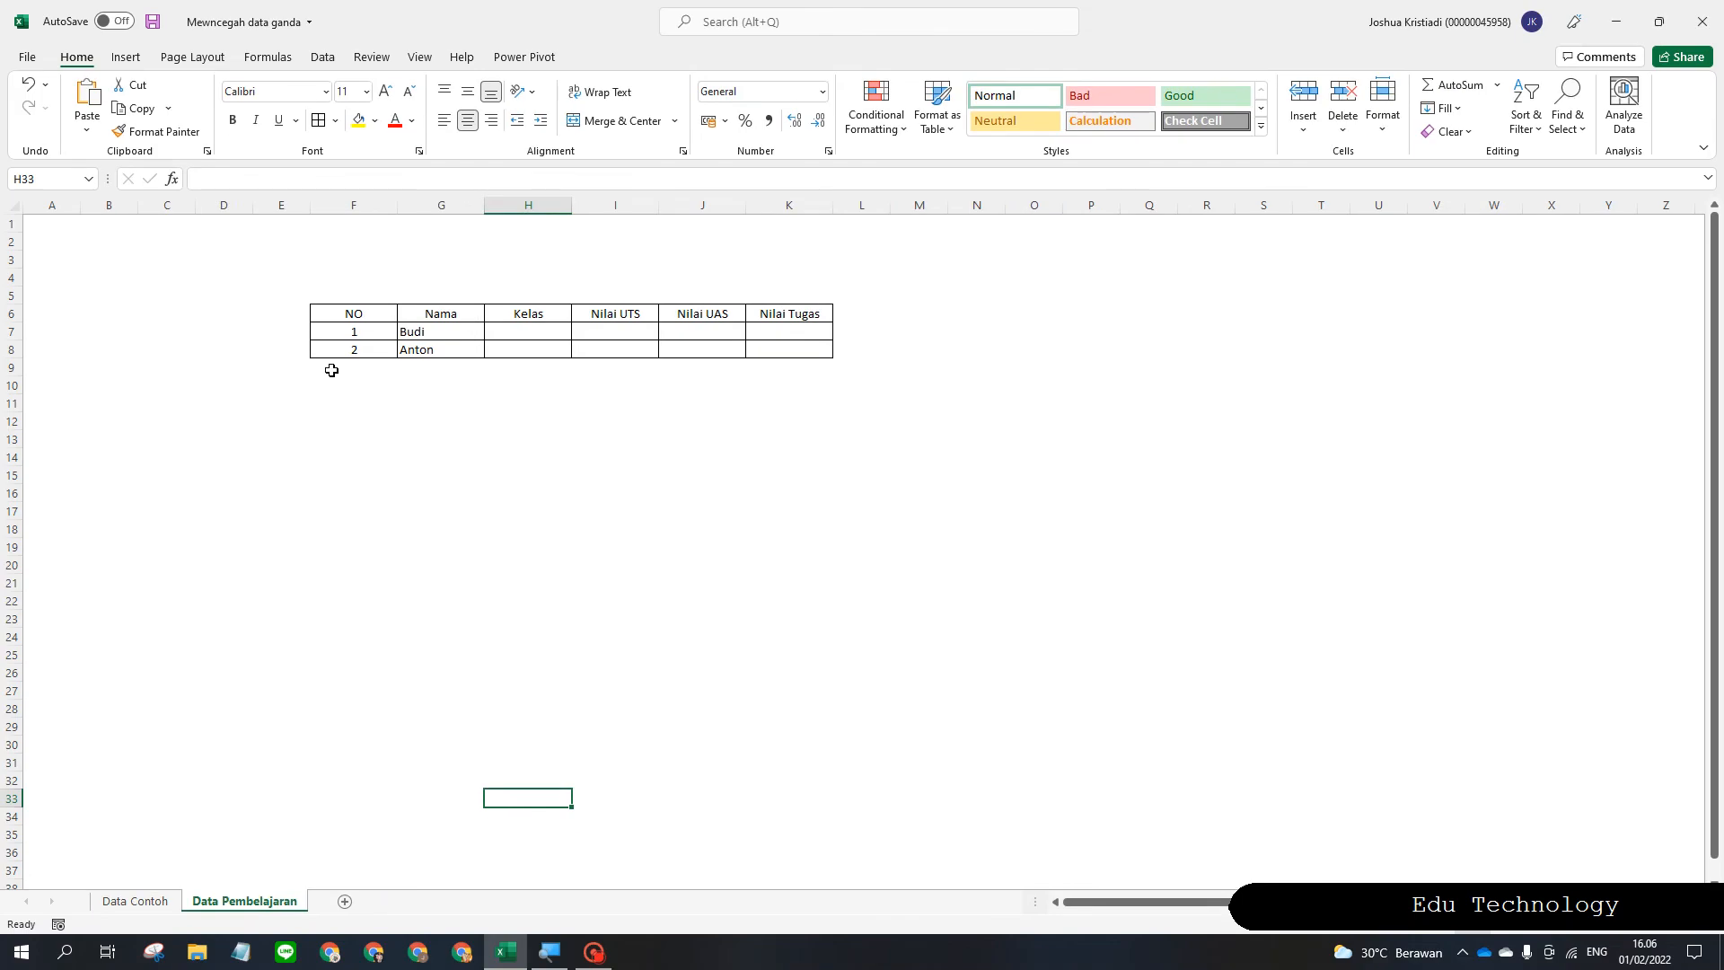
click(333, 368)
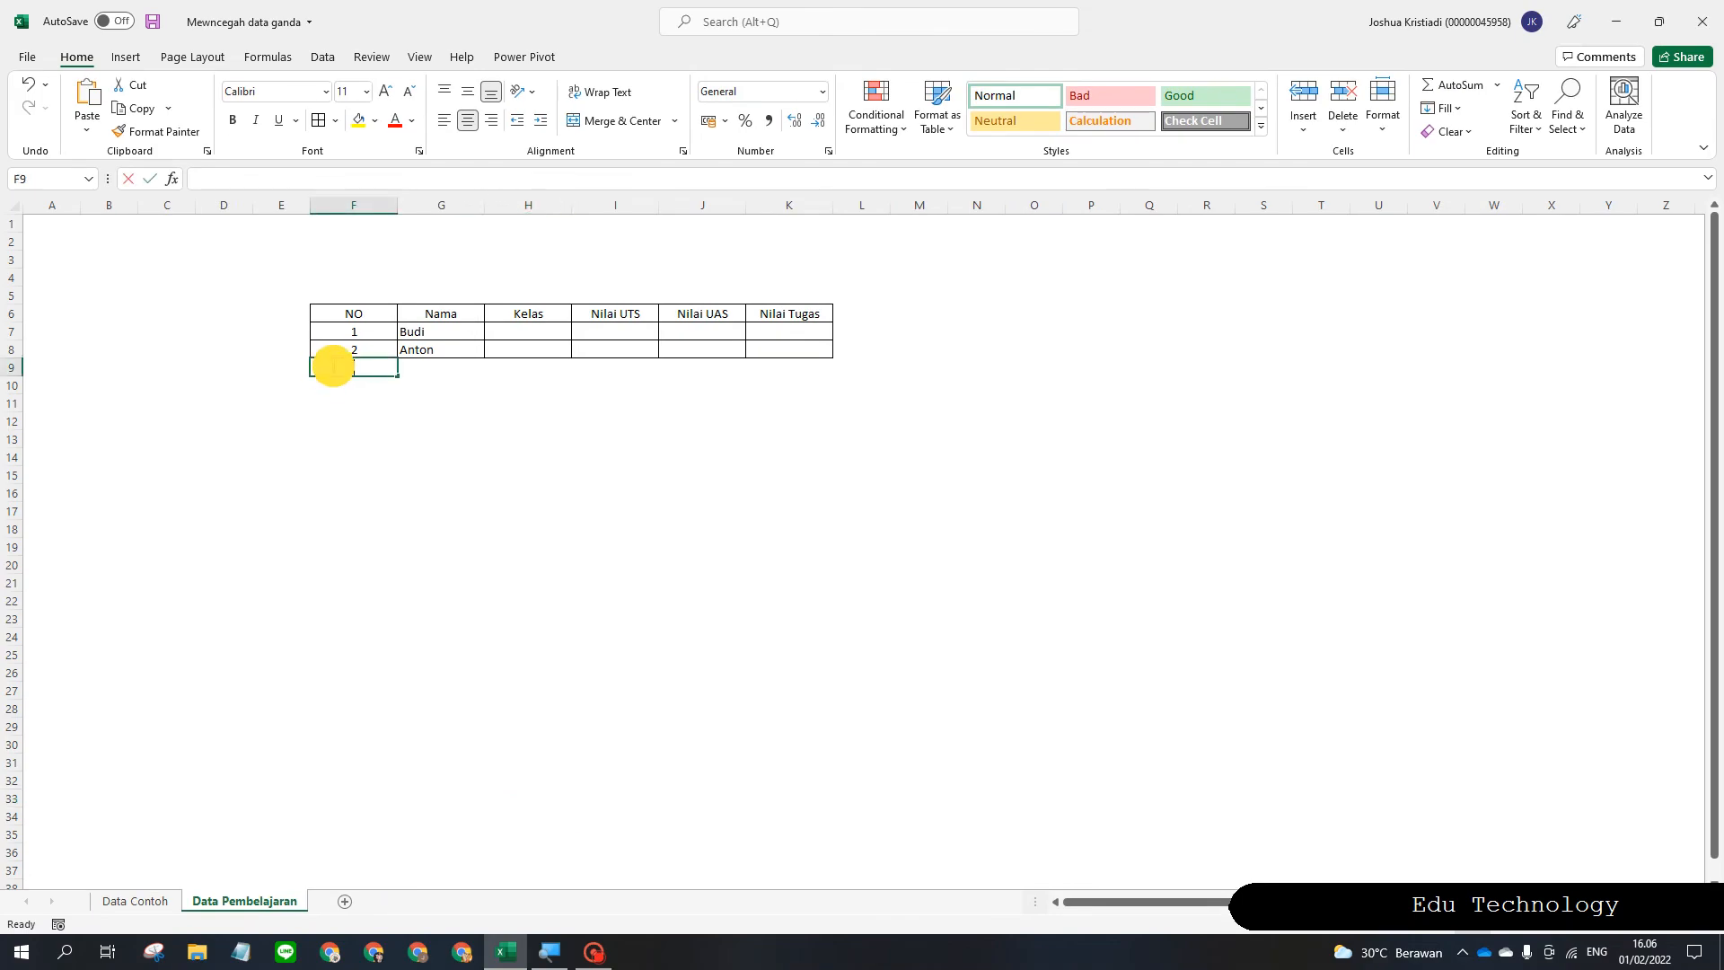
click(511, 331)
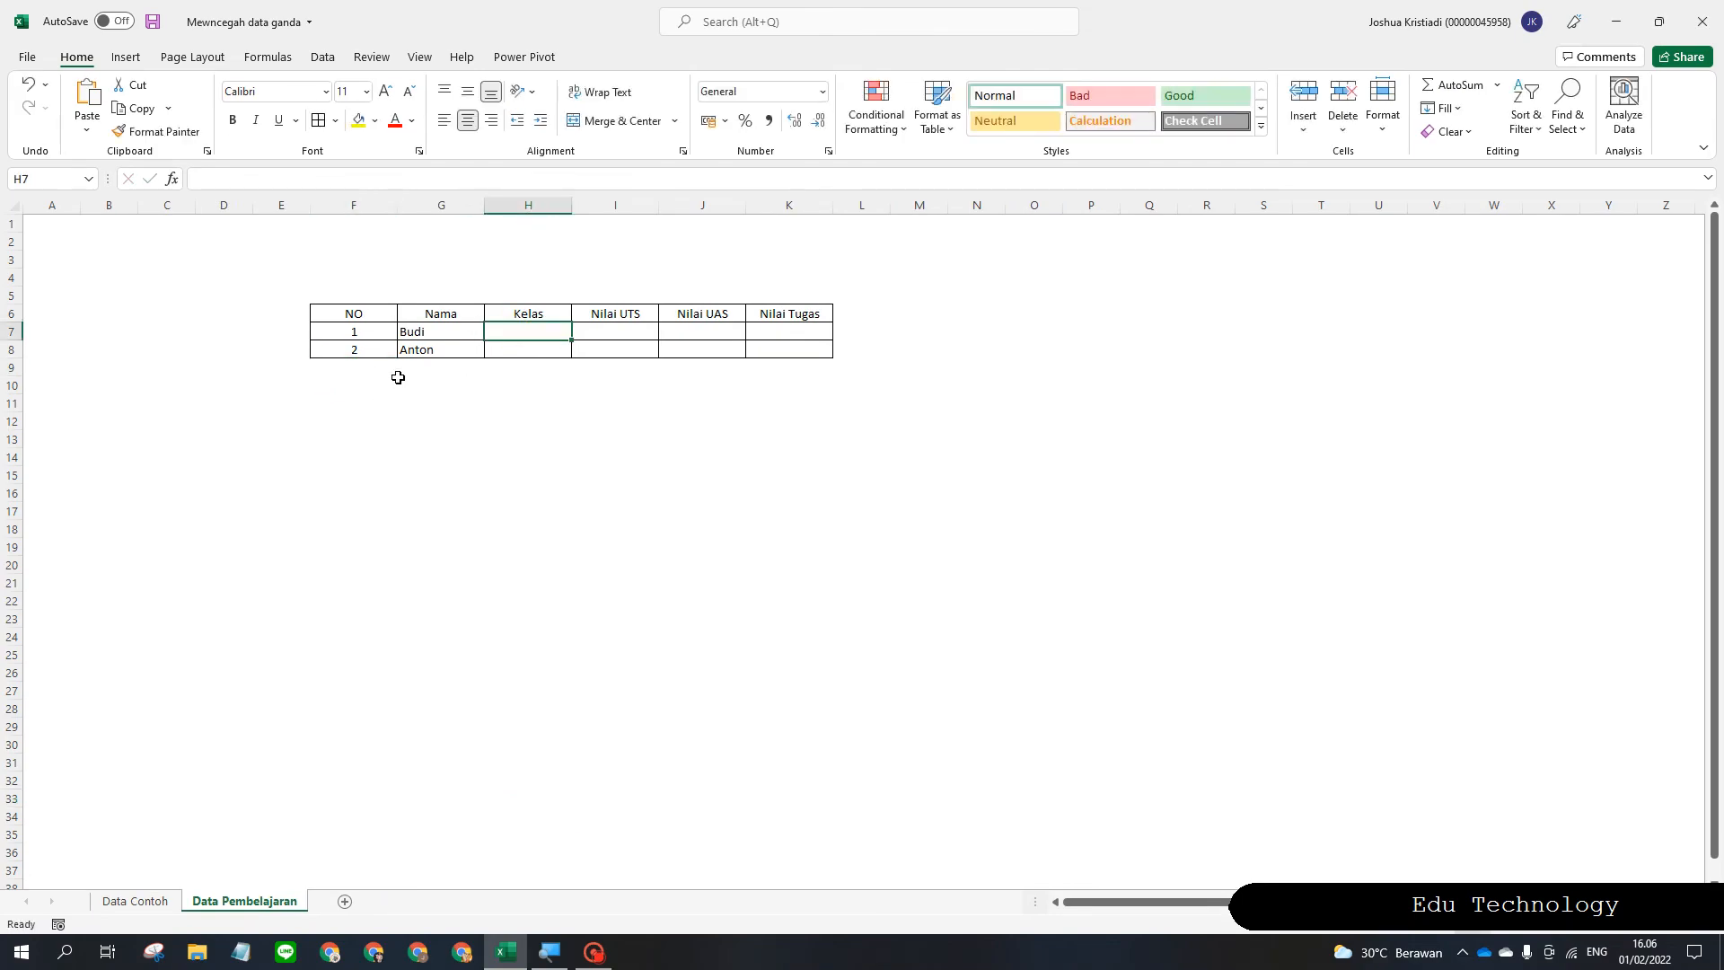
drag(571, 334, 530, 334)
click(786, 328)
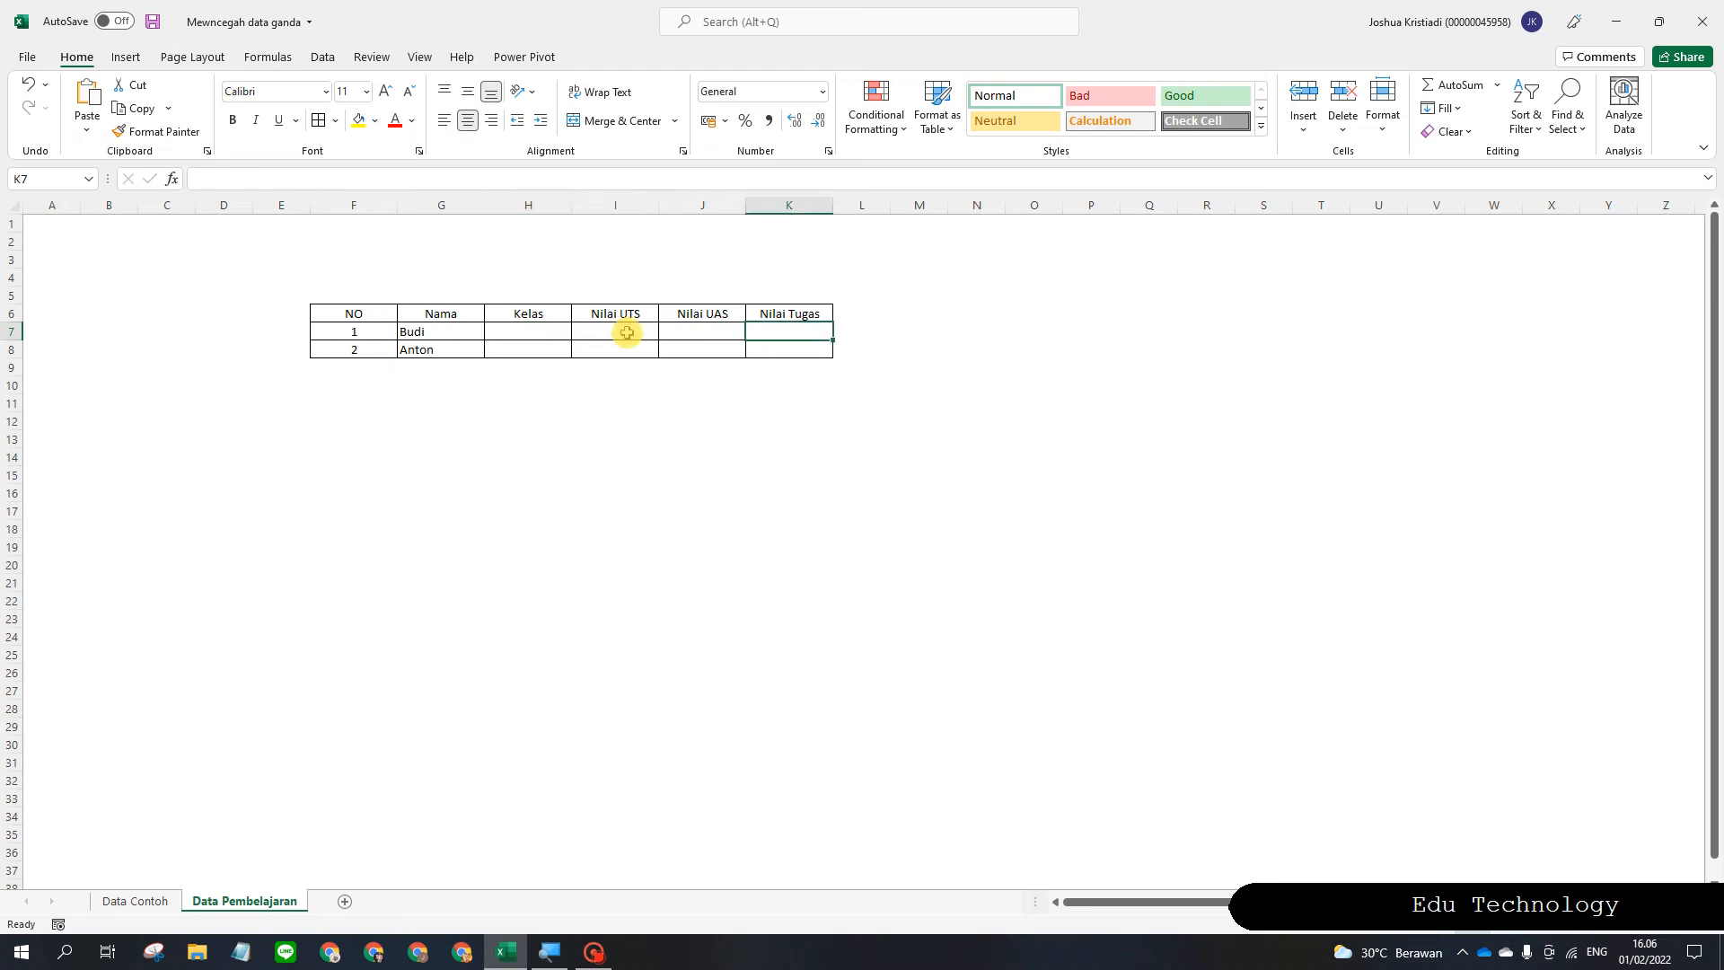
Add row number 3 in F9 with the name Anton in G9.
double_click(335, 359)
double_click(363, 371)
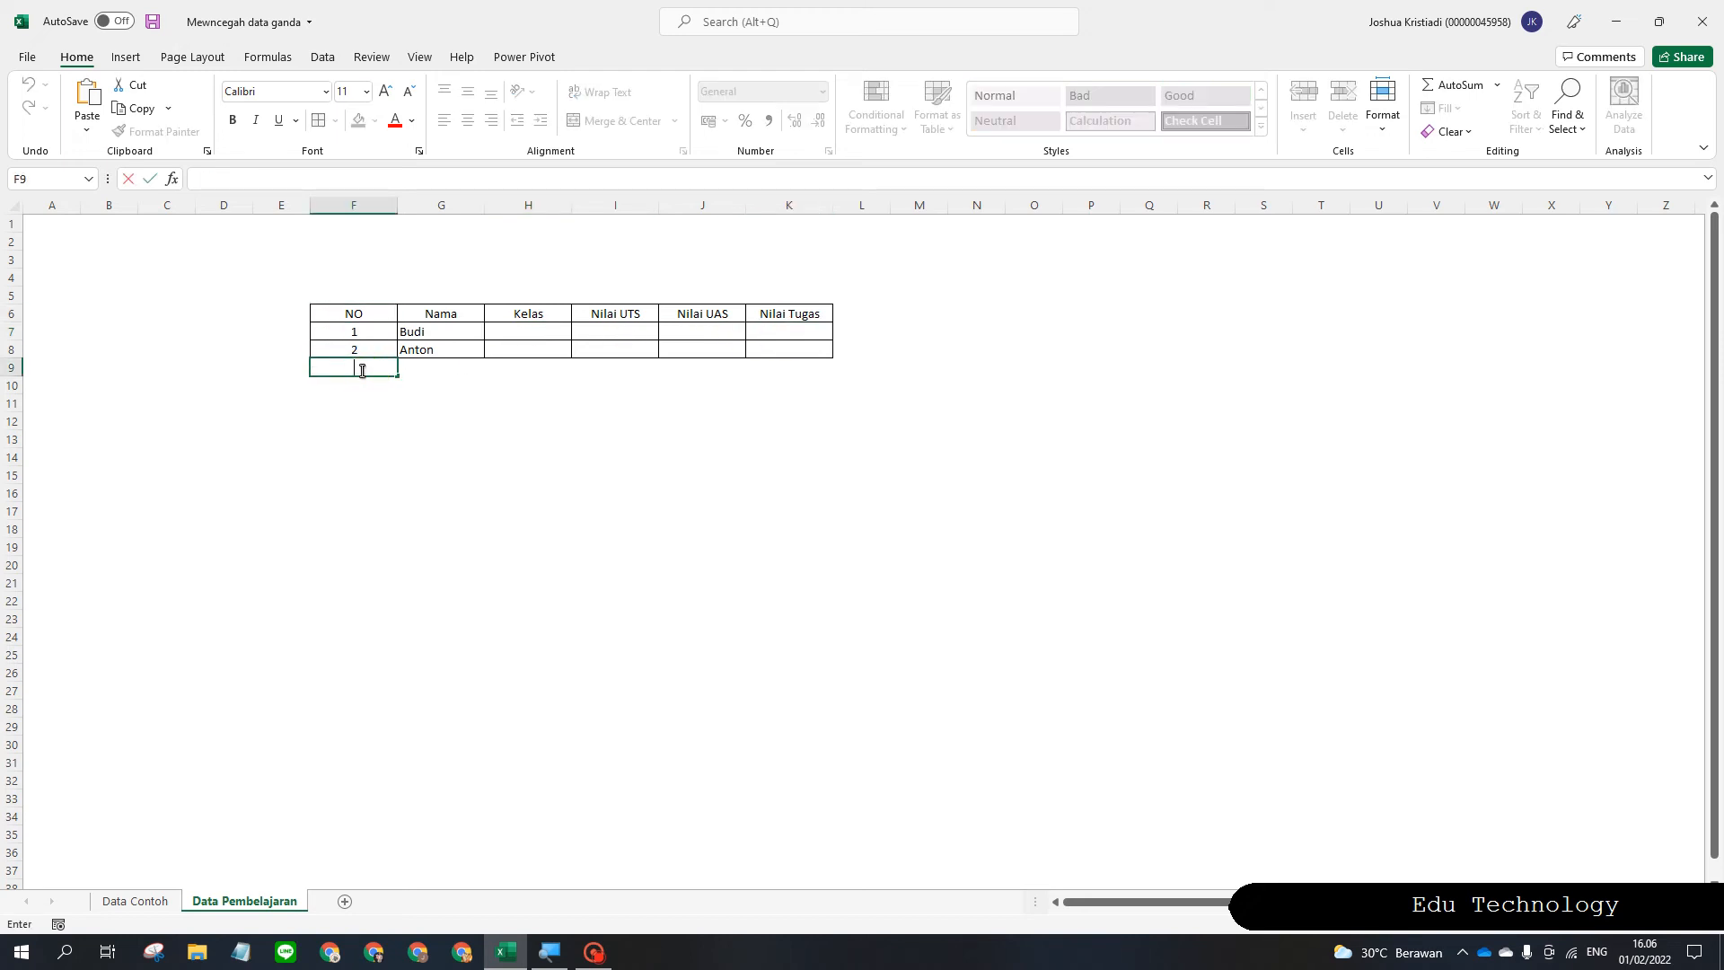
text(3)
key(Return)
key(Right)
key(Up)
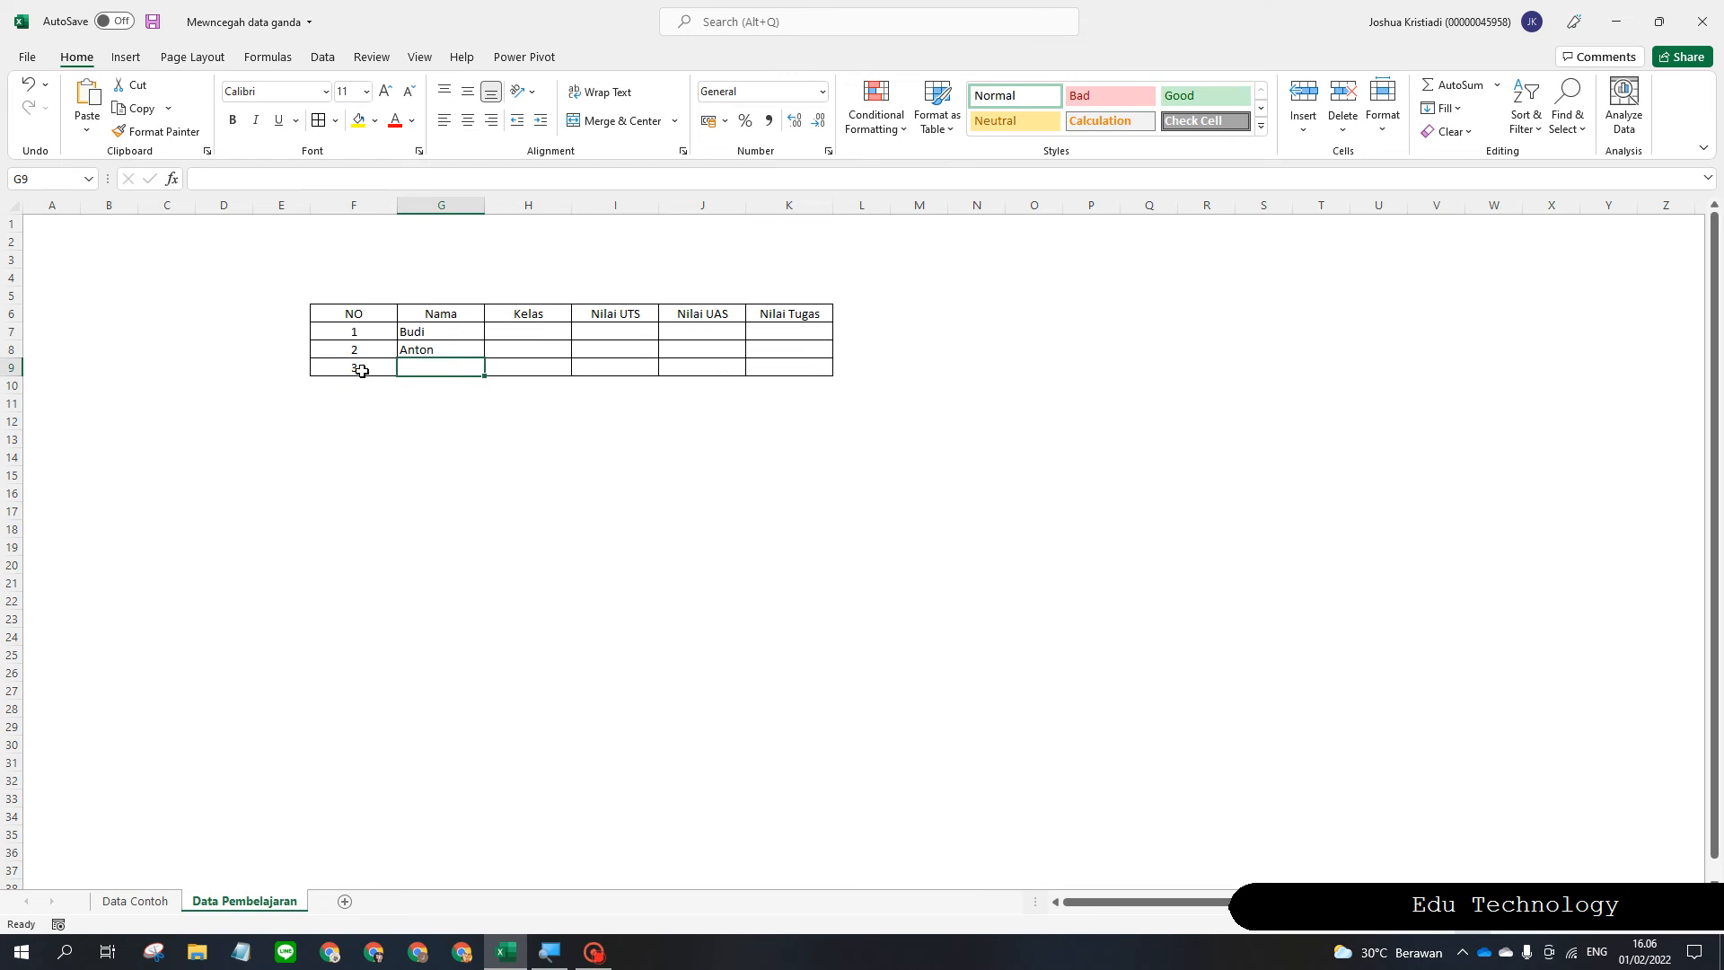
text(Anton)
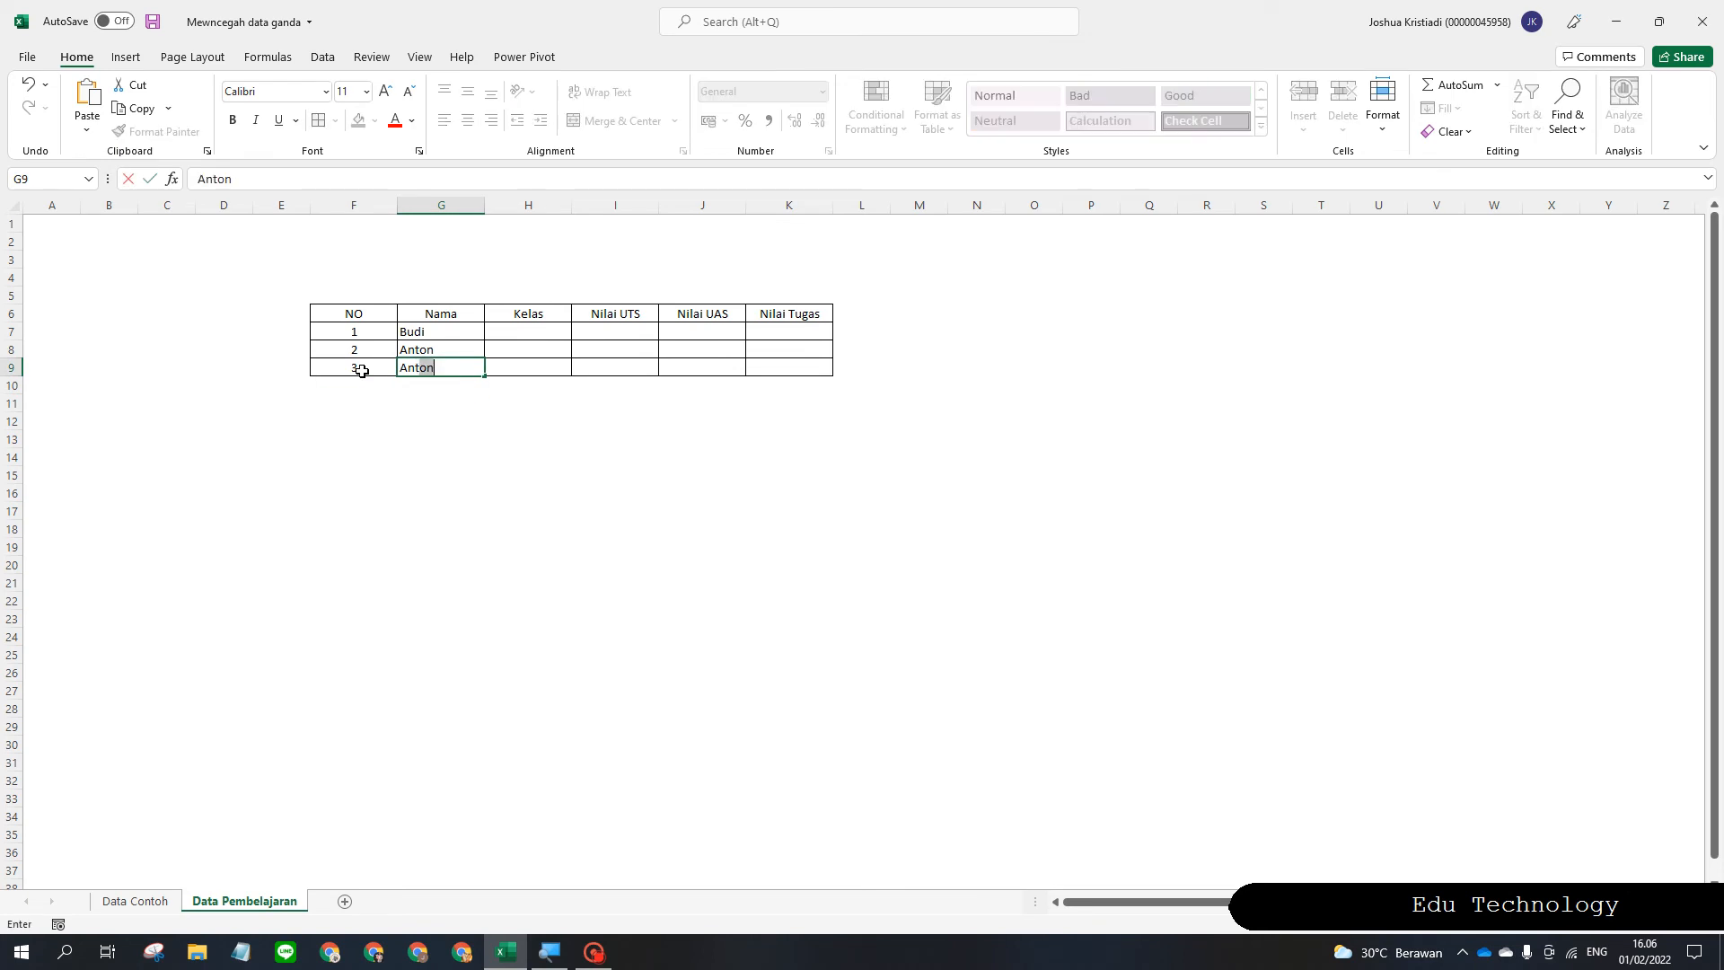
key(Return)
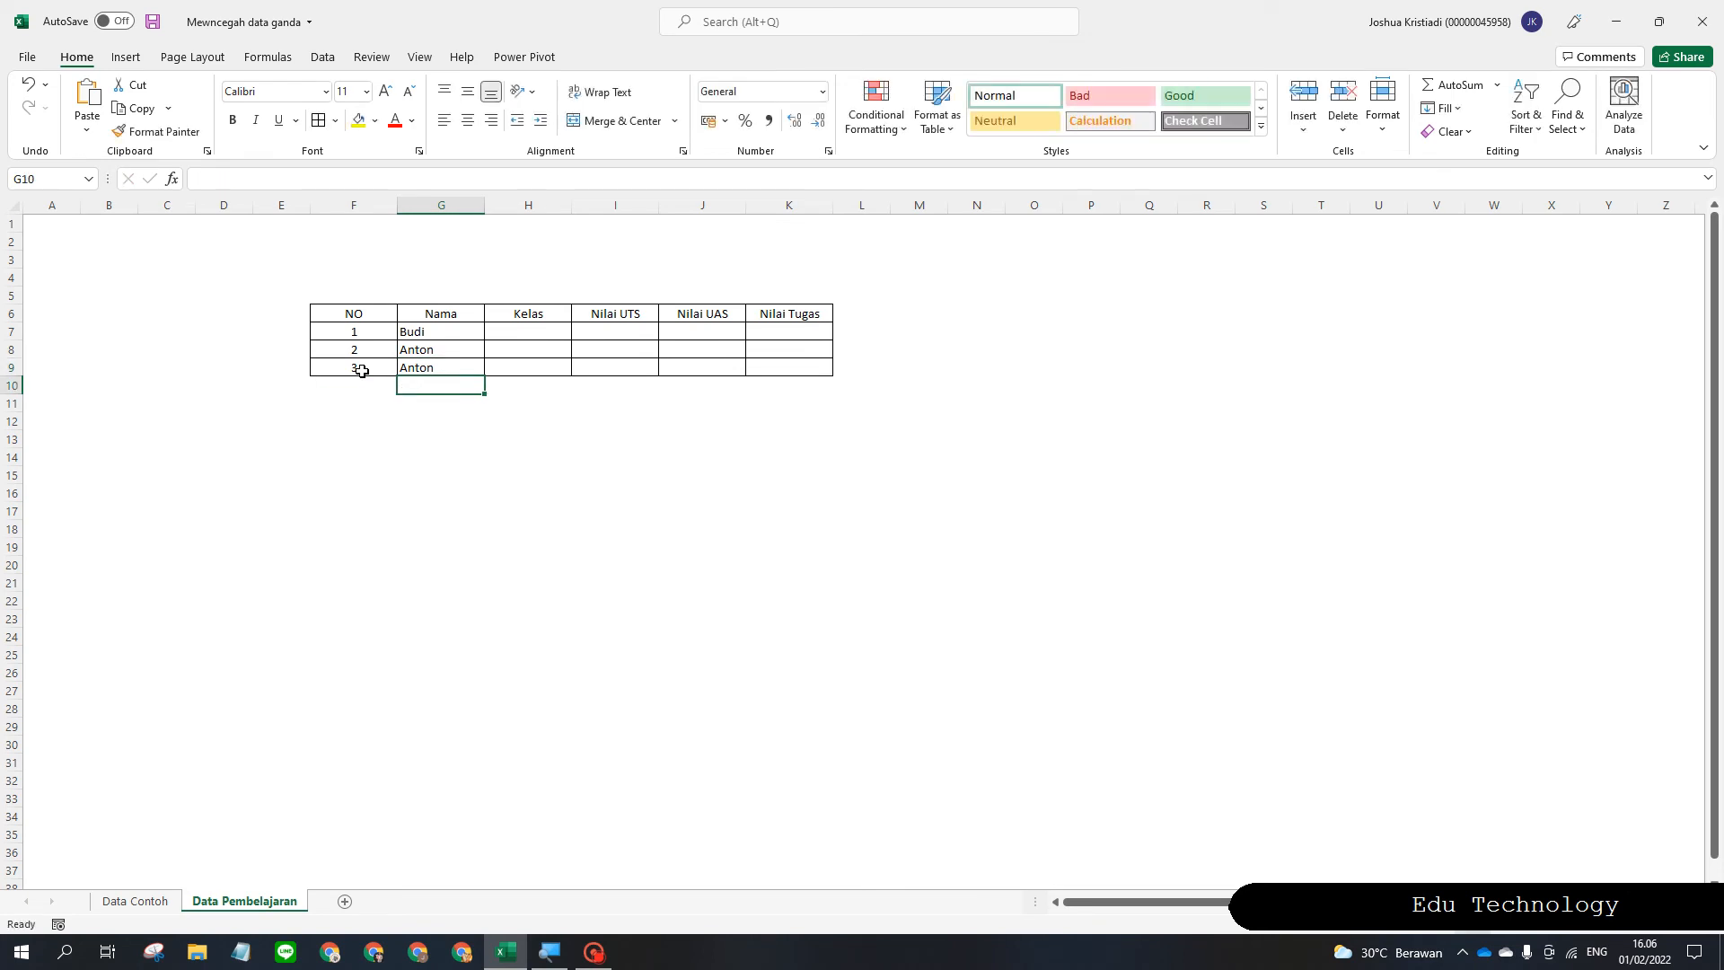
drag(443, 347, 447, 361)
click(457, 359)
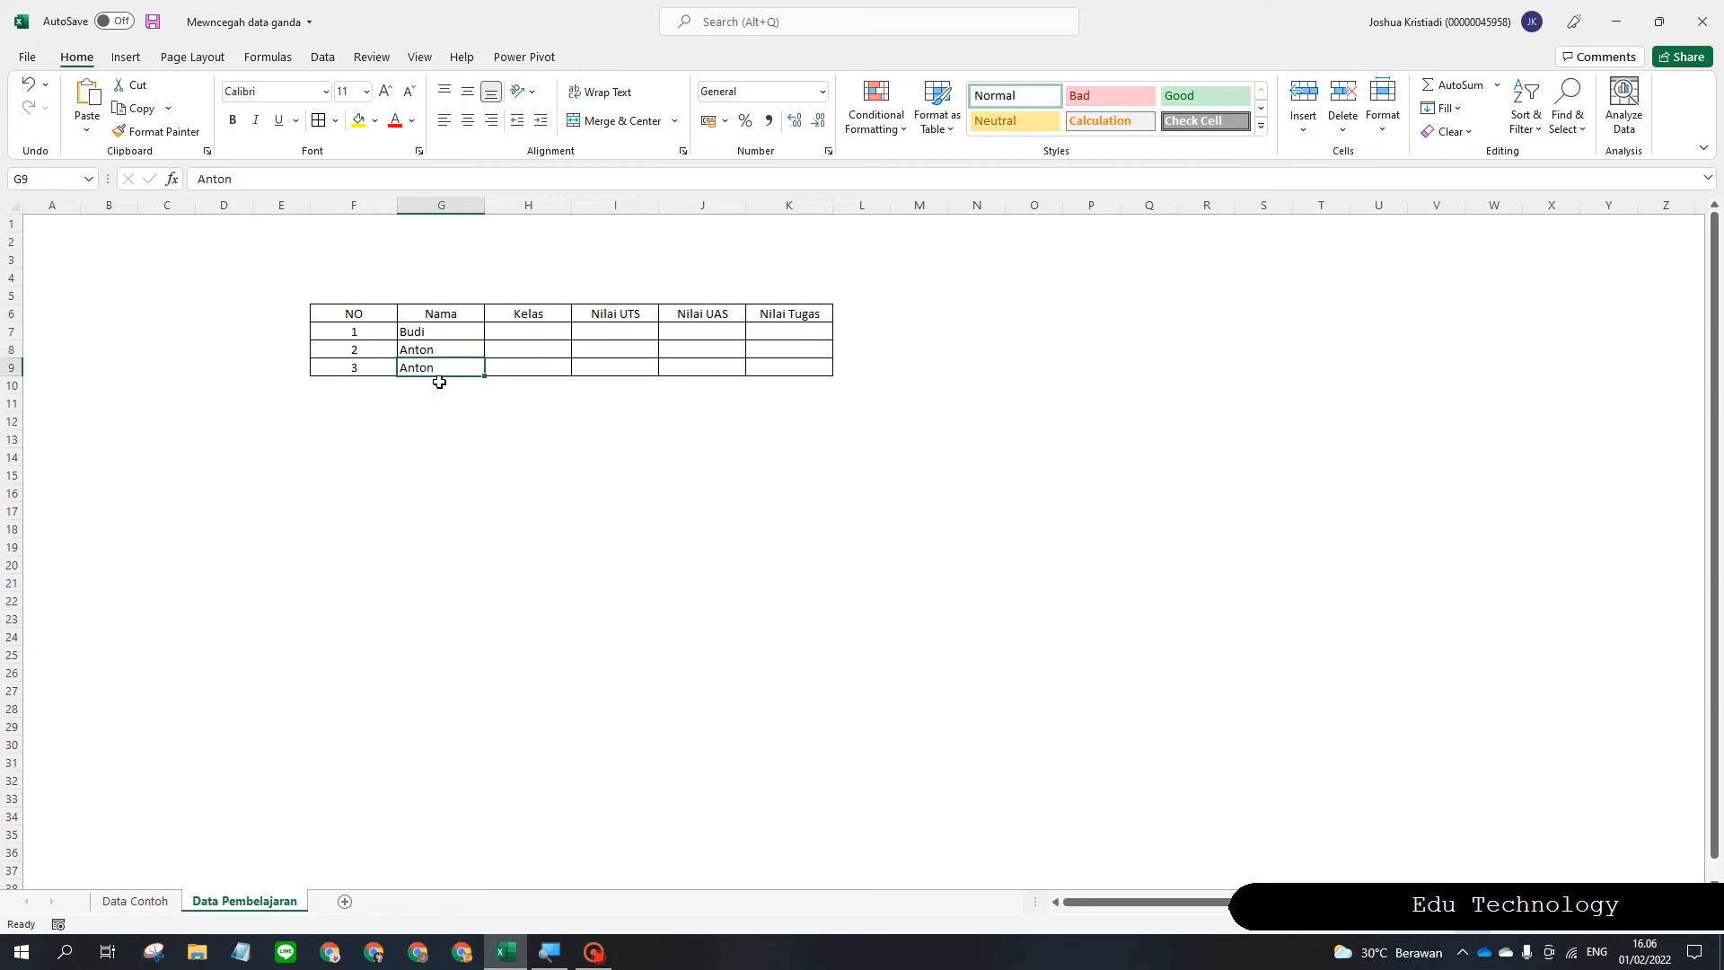
double_click(454, 345)
click(454, 334)
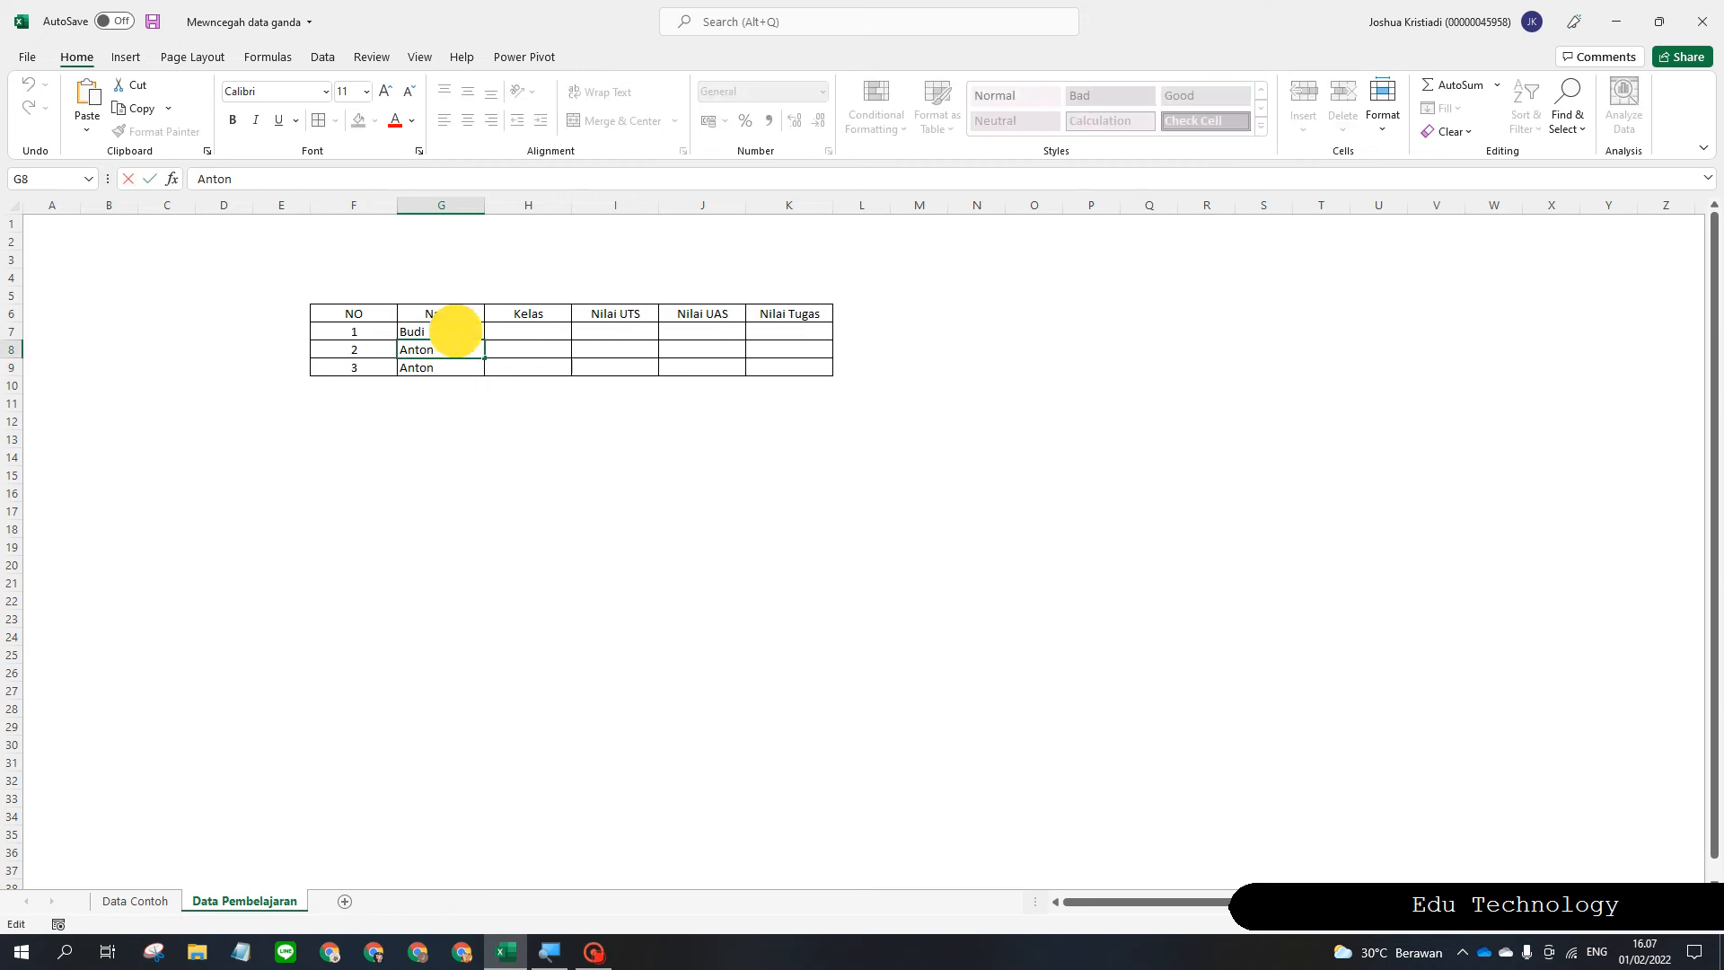
double_click(461, 349)
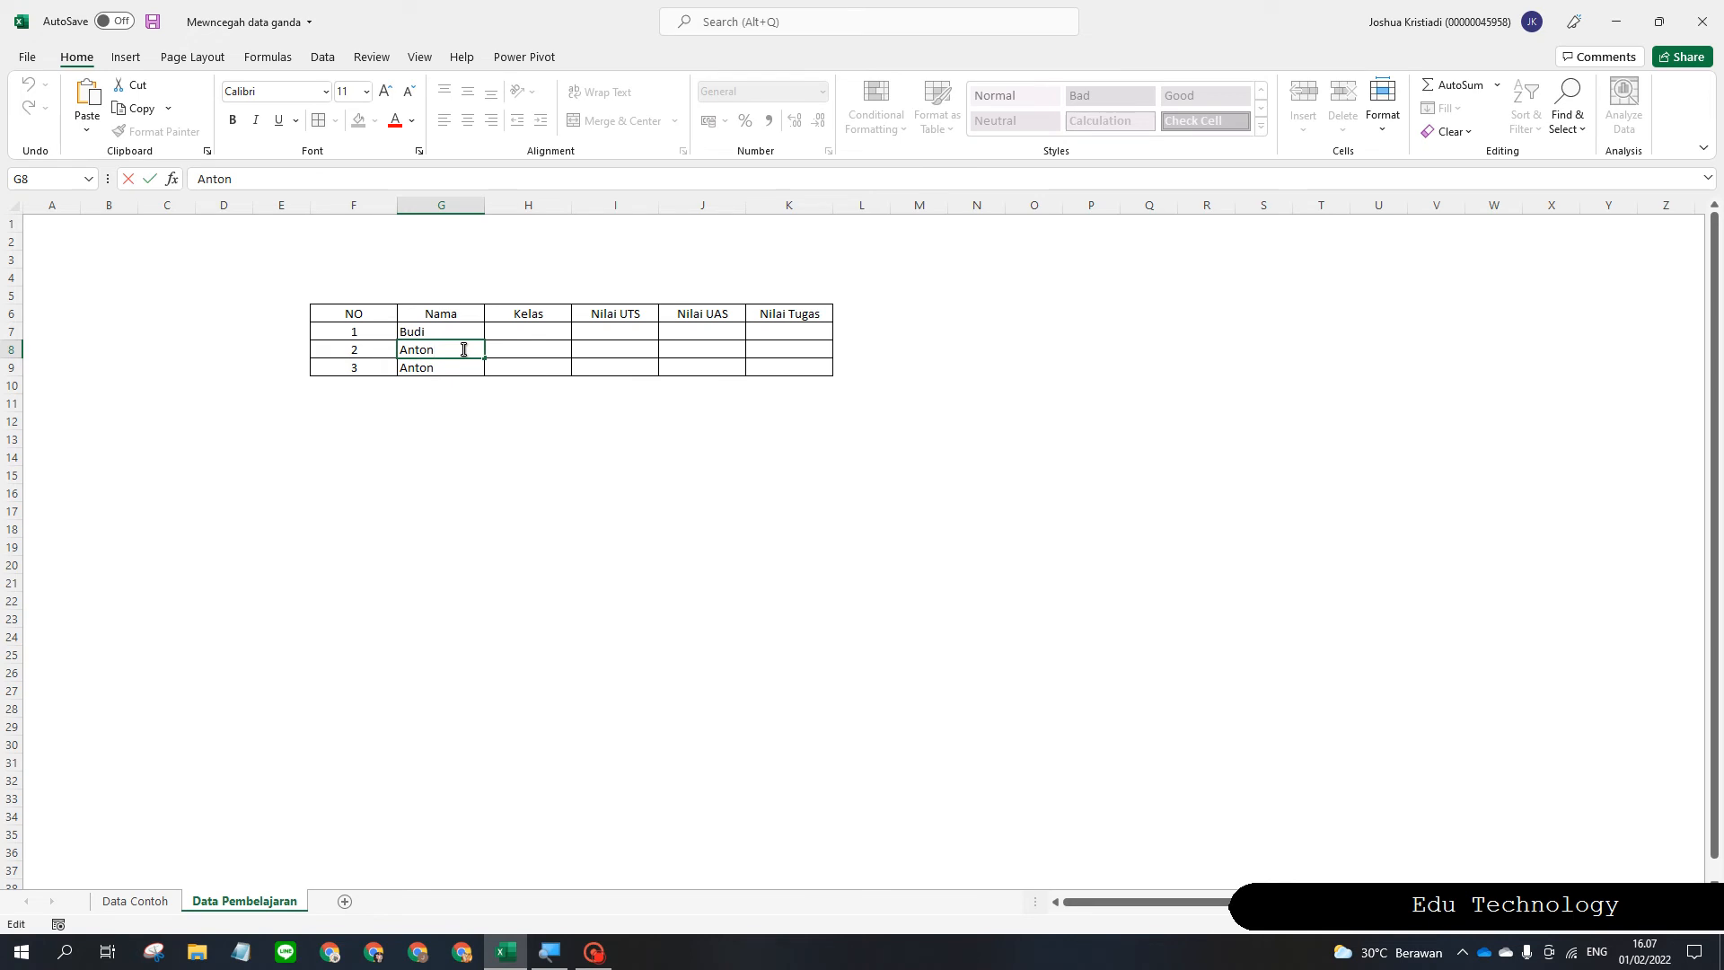
double_click(462, 333)
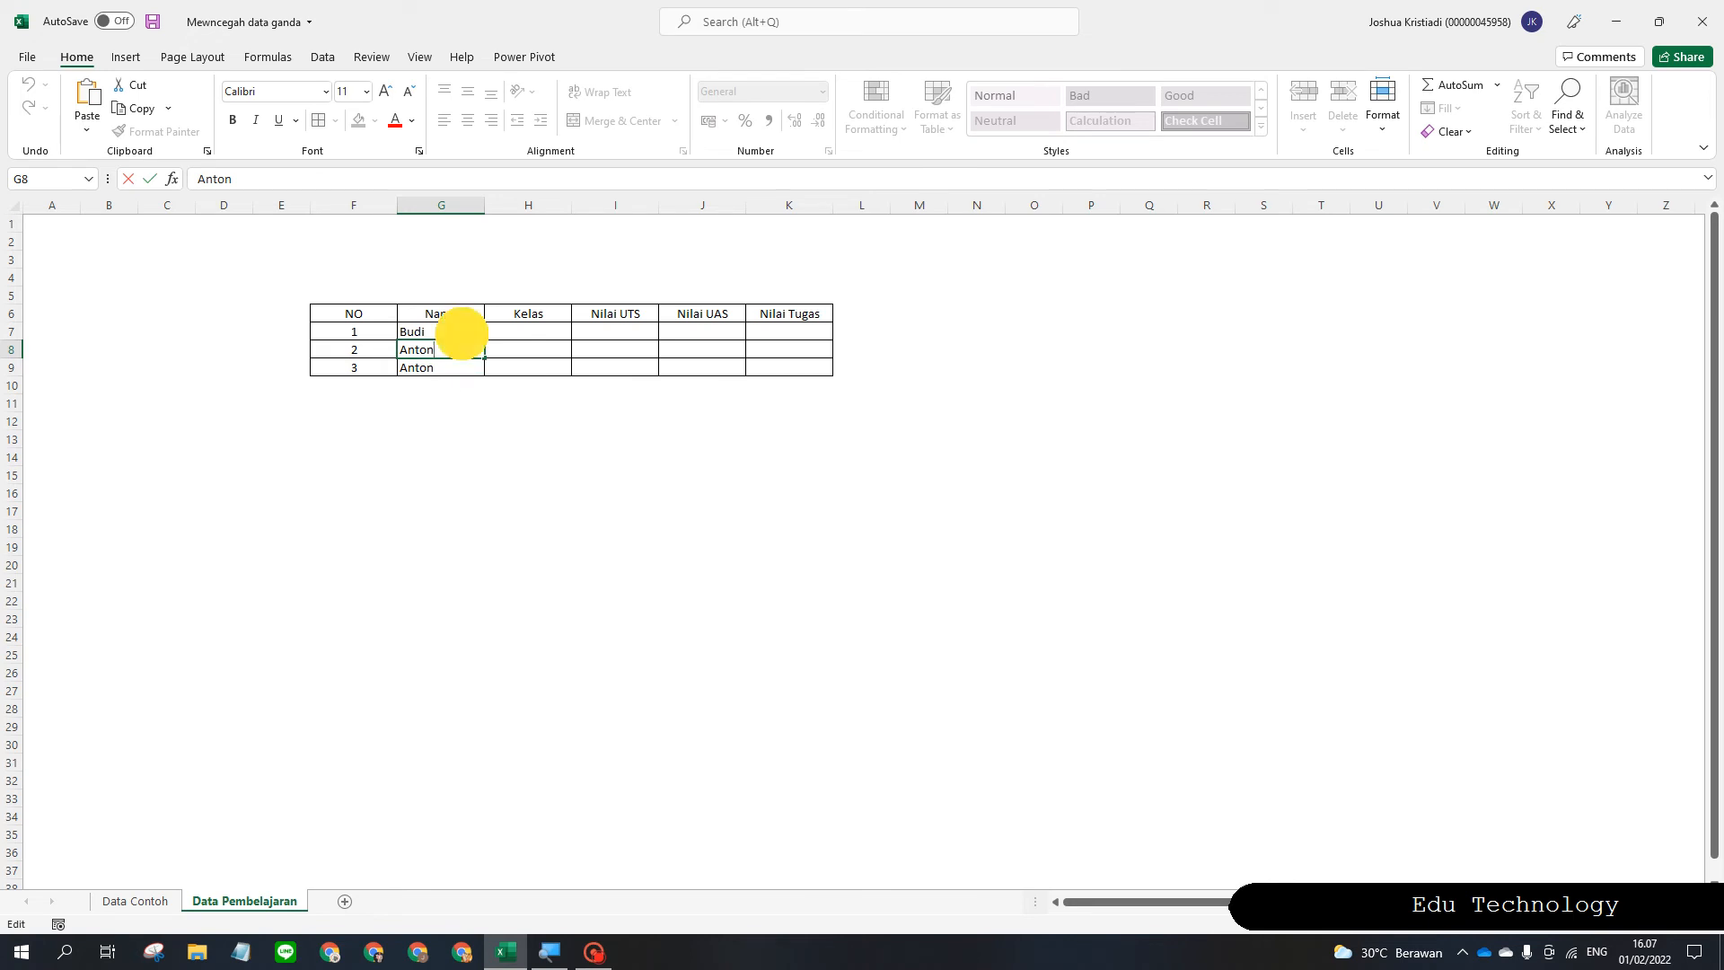
click(462, 369)
double_click(463, 369)
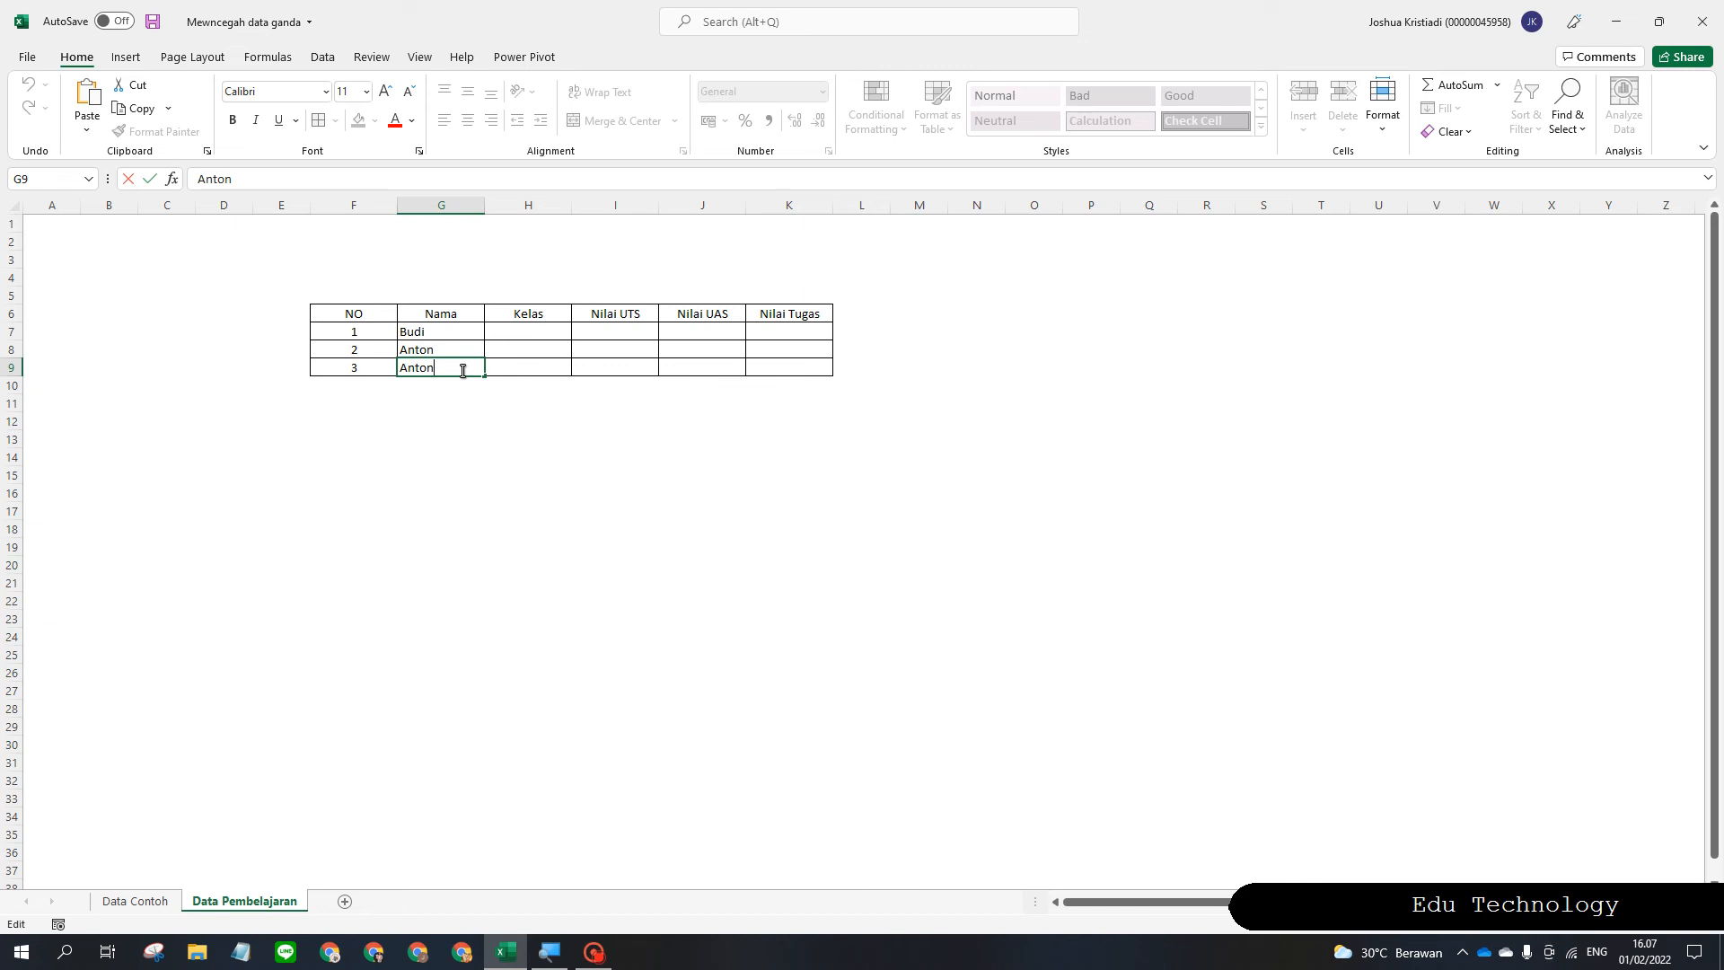
double_click(457, 334)
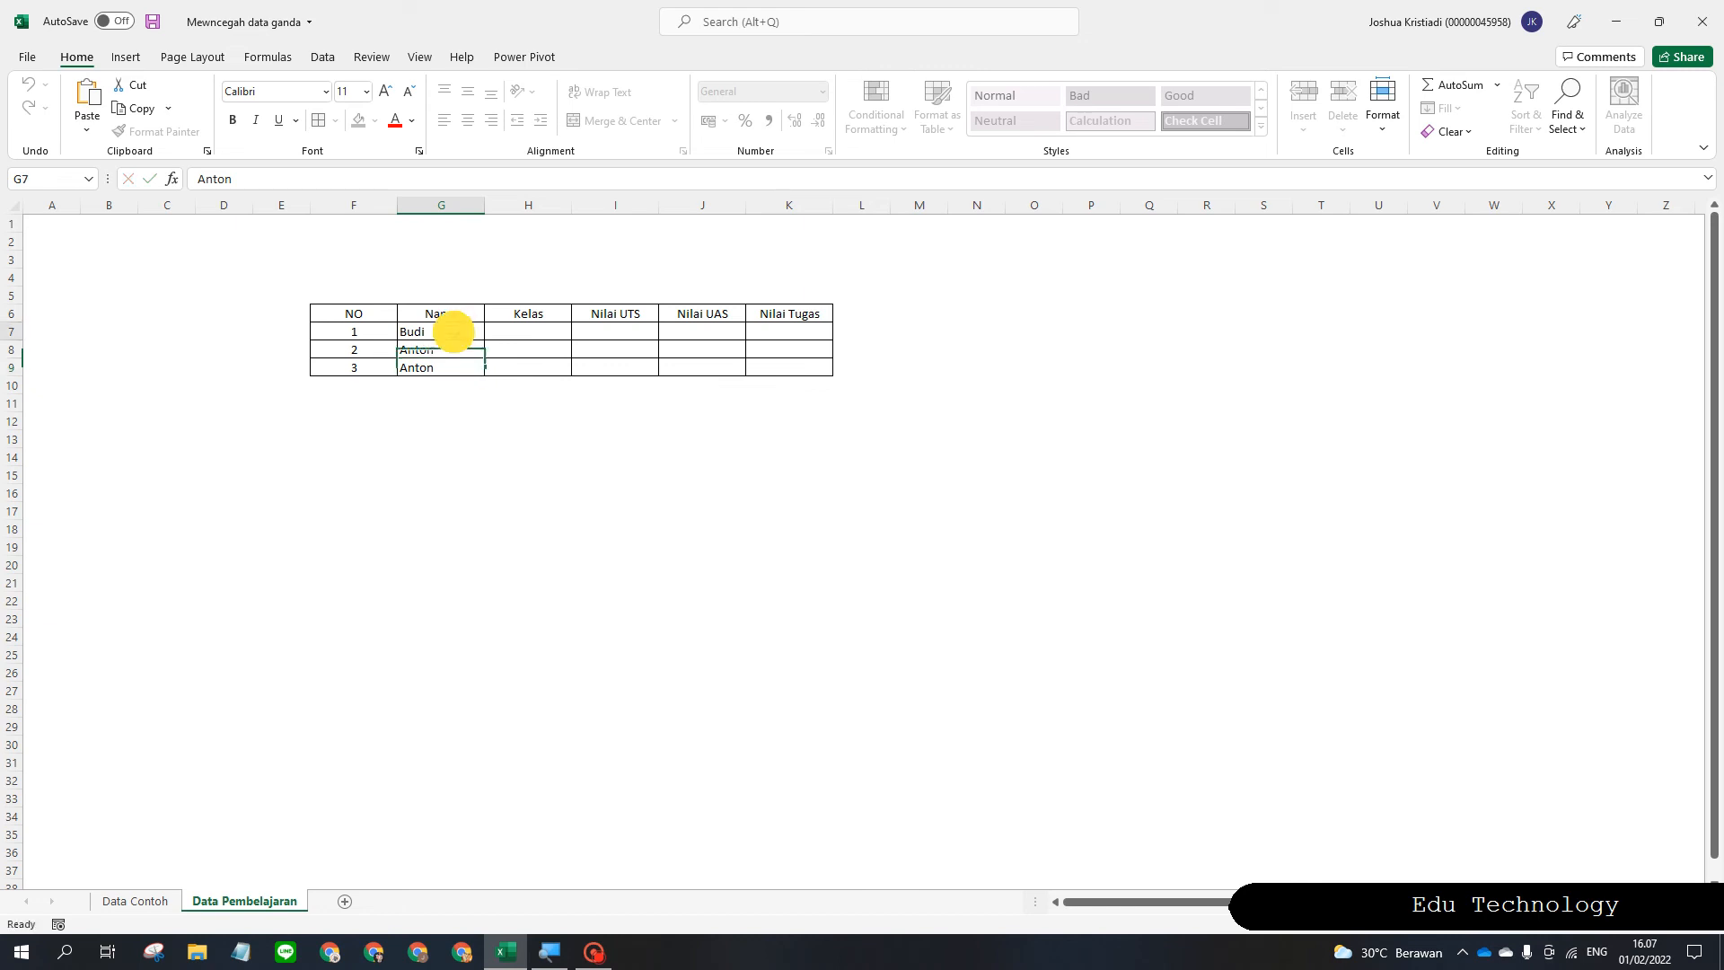
text(Saiful)
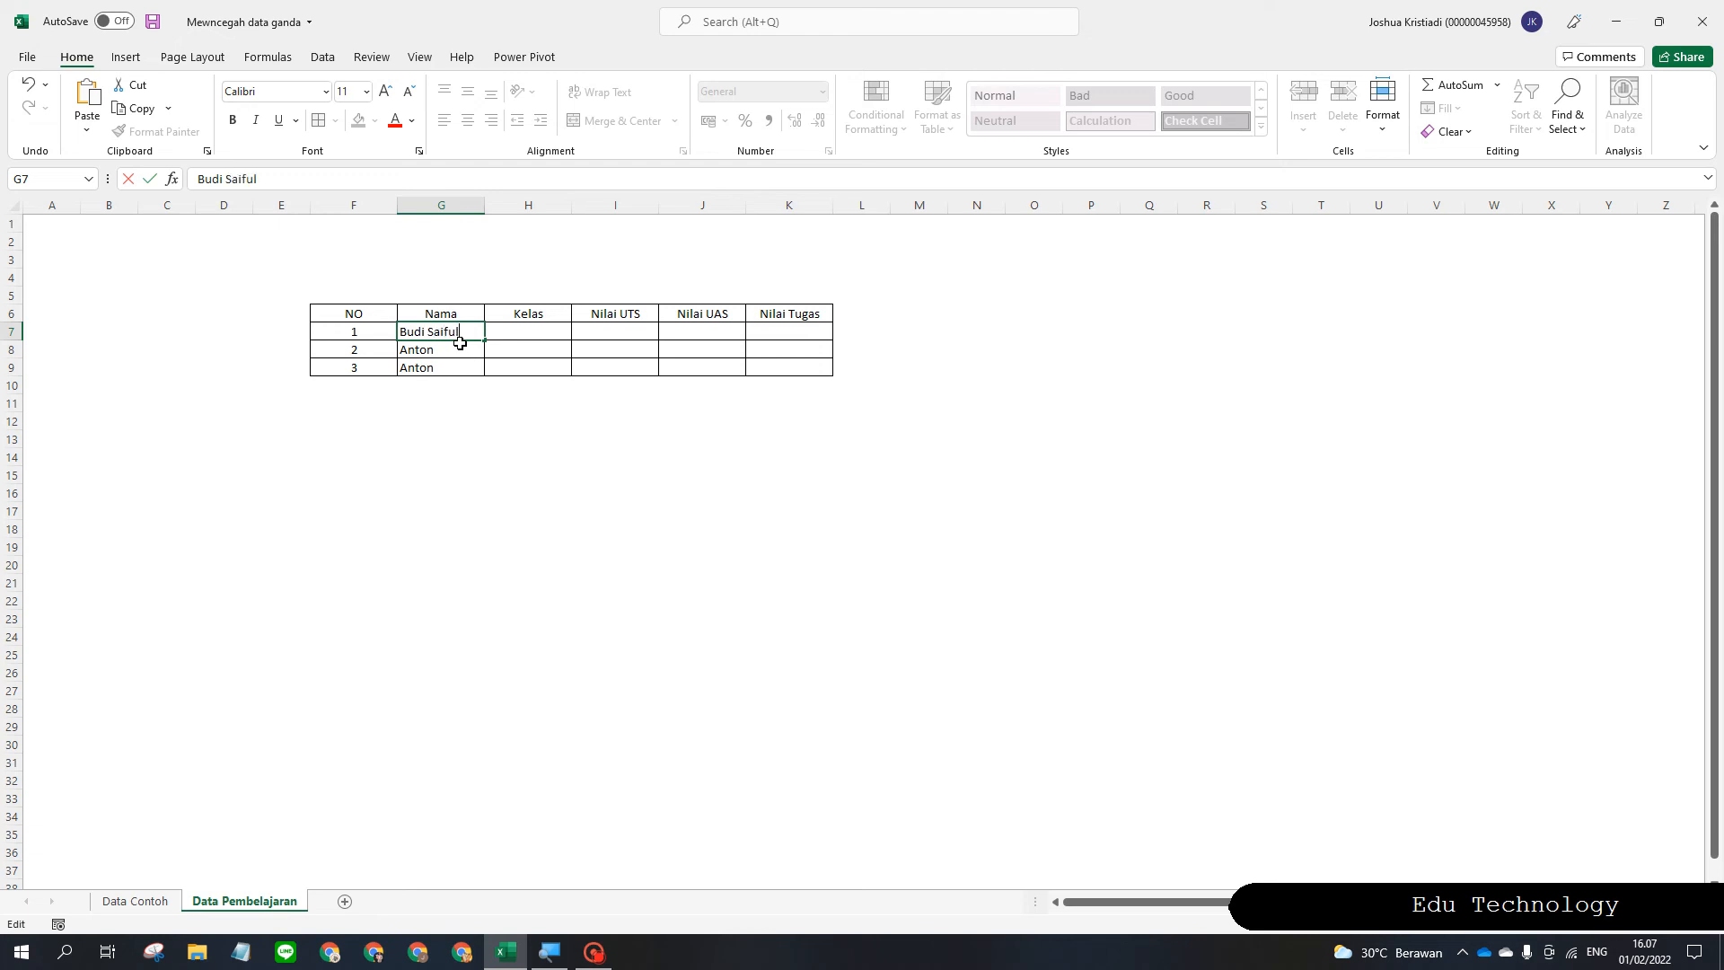
key(Return)
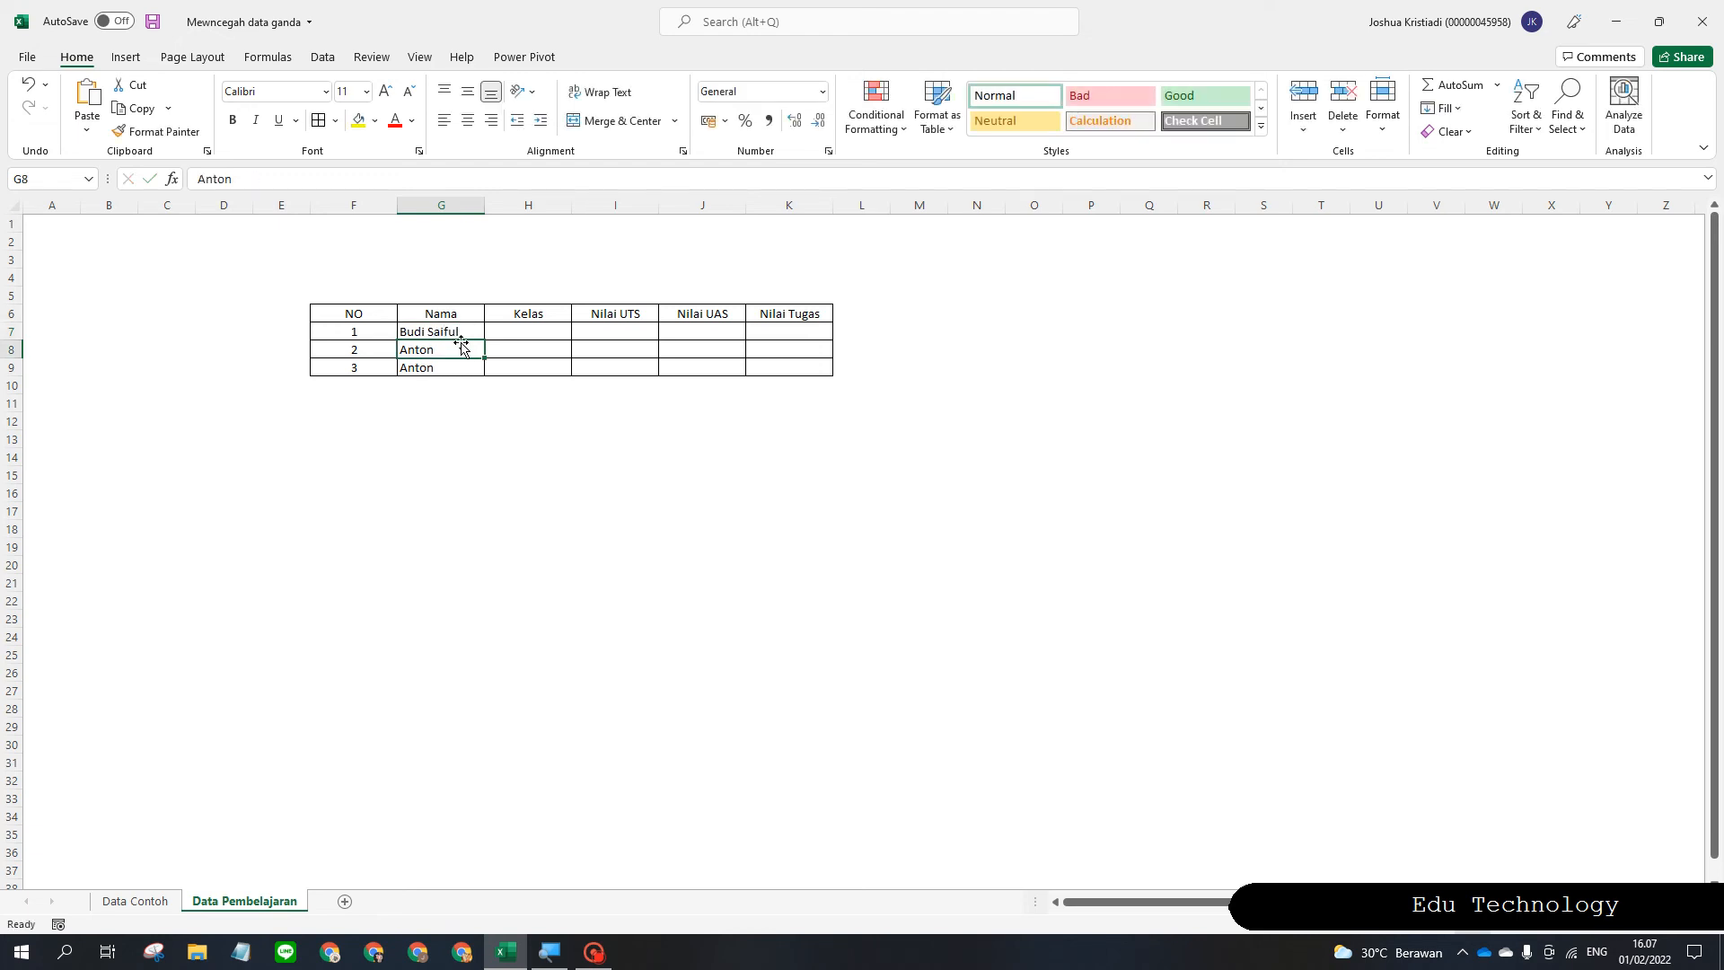
double_click(460, 345)
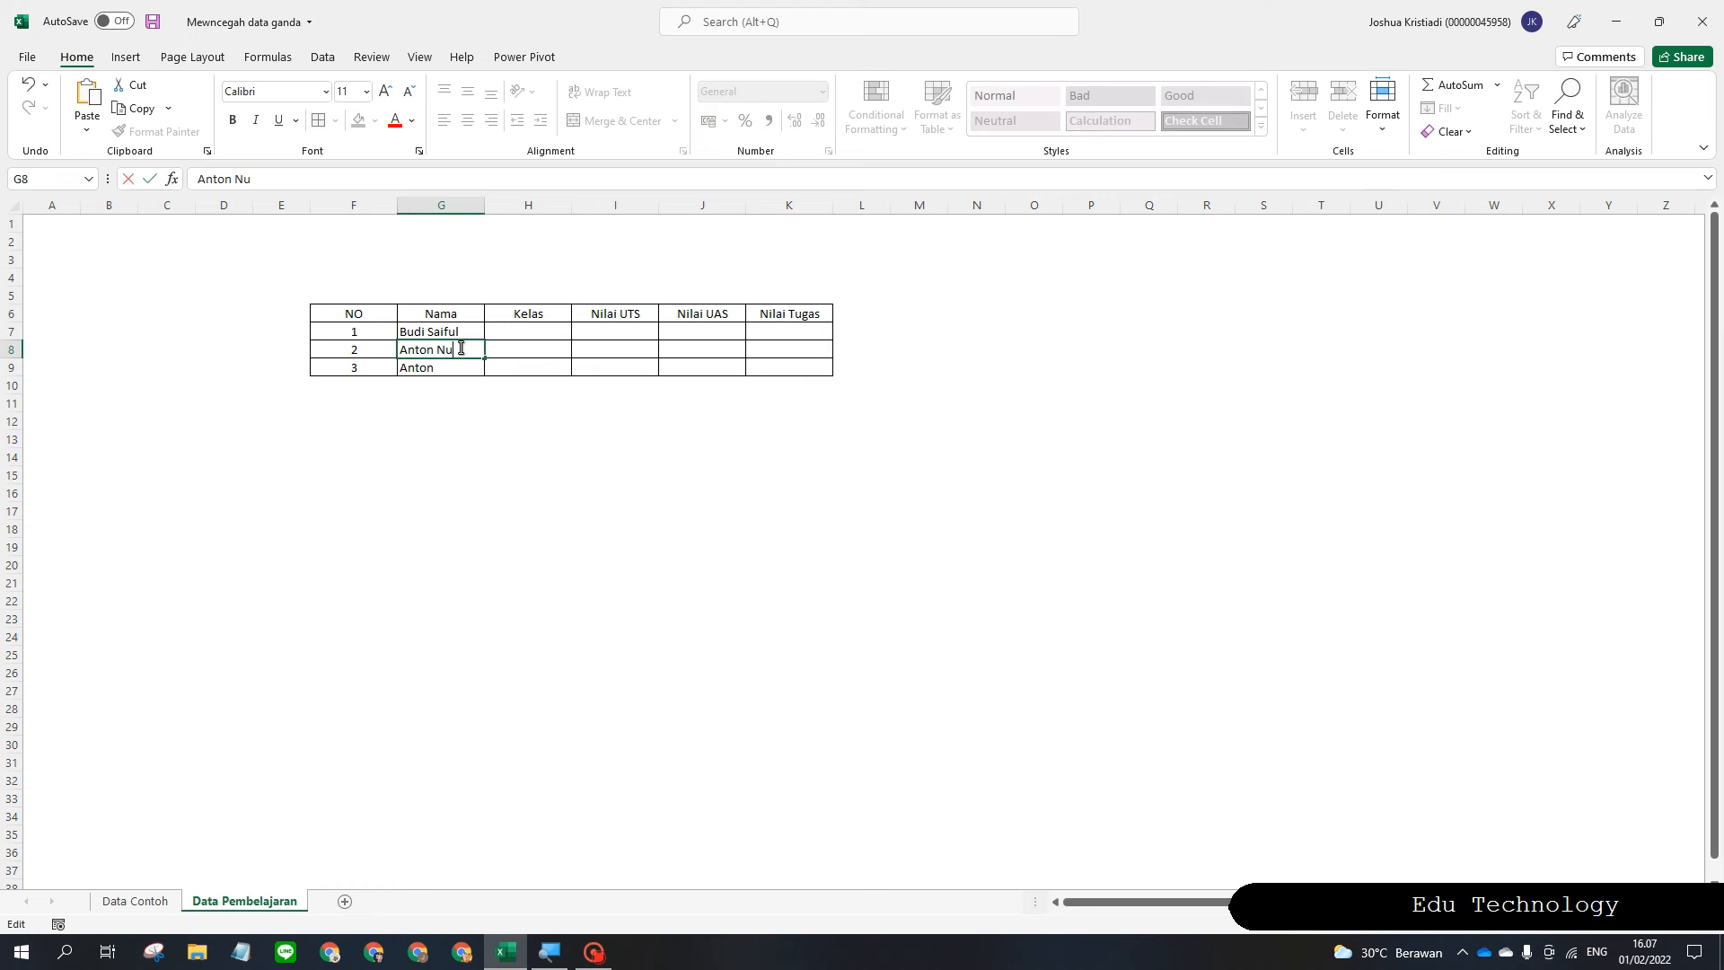
text(Nurja)
key(BackSpace)
key(BackSpace)
key(BackSpace)
text(Frans)
double_click(468, 369)
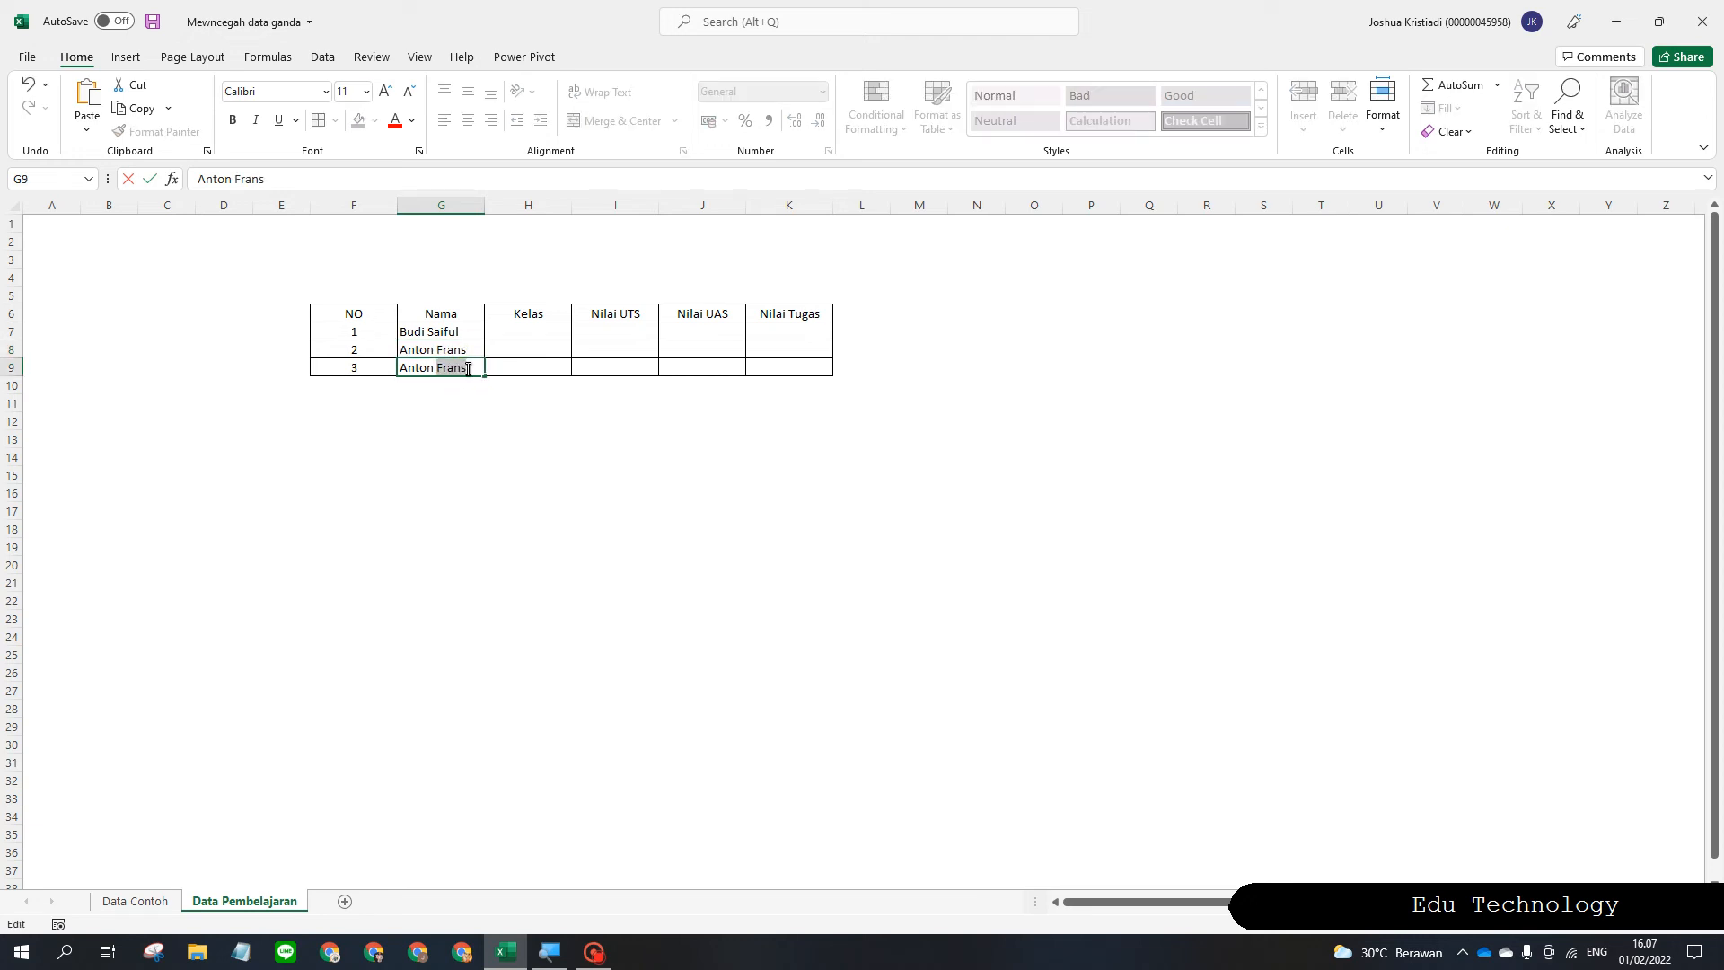
text(Frans)
click(398, 455)
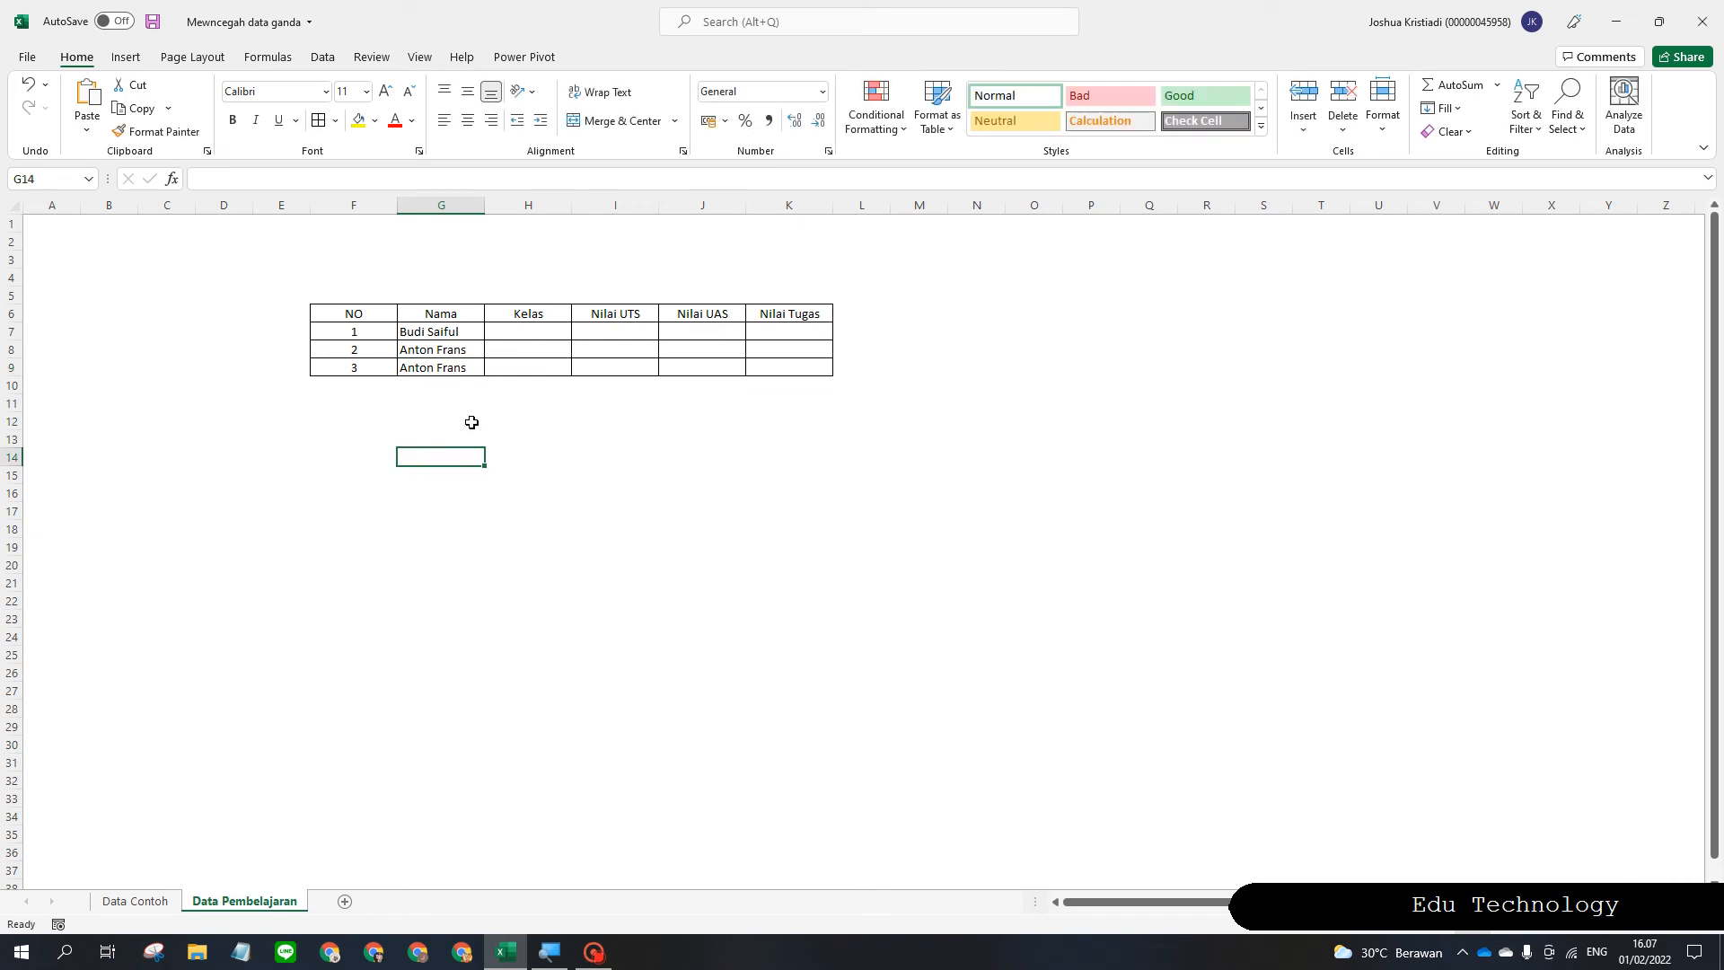
click(505, 520)
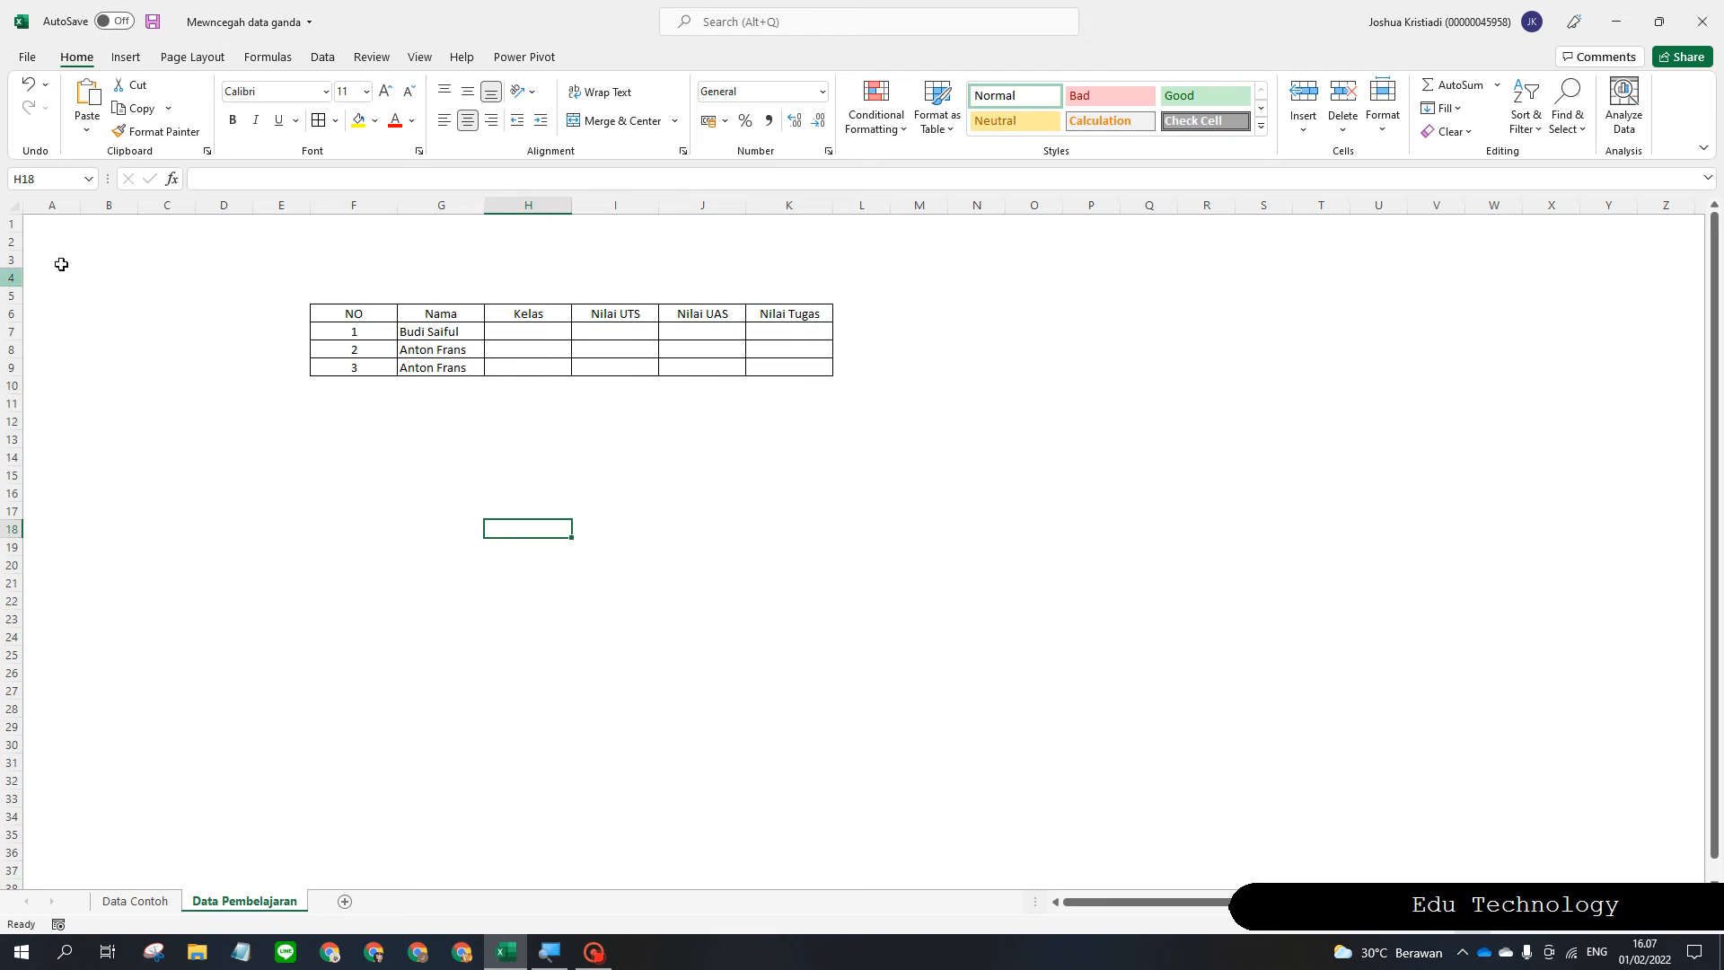
click(440, 331)
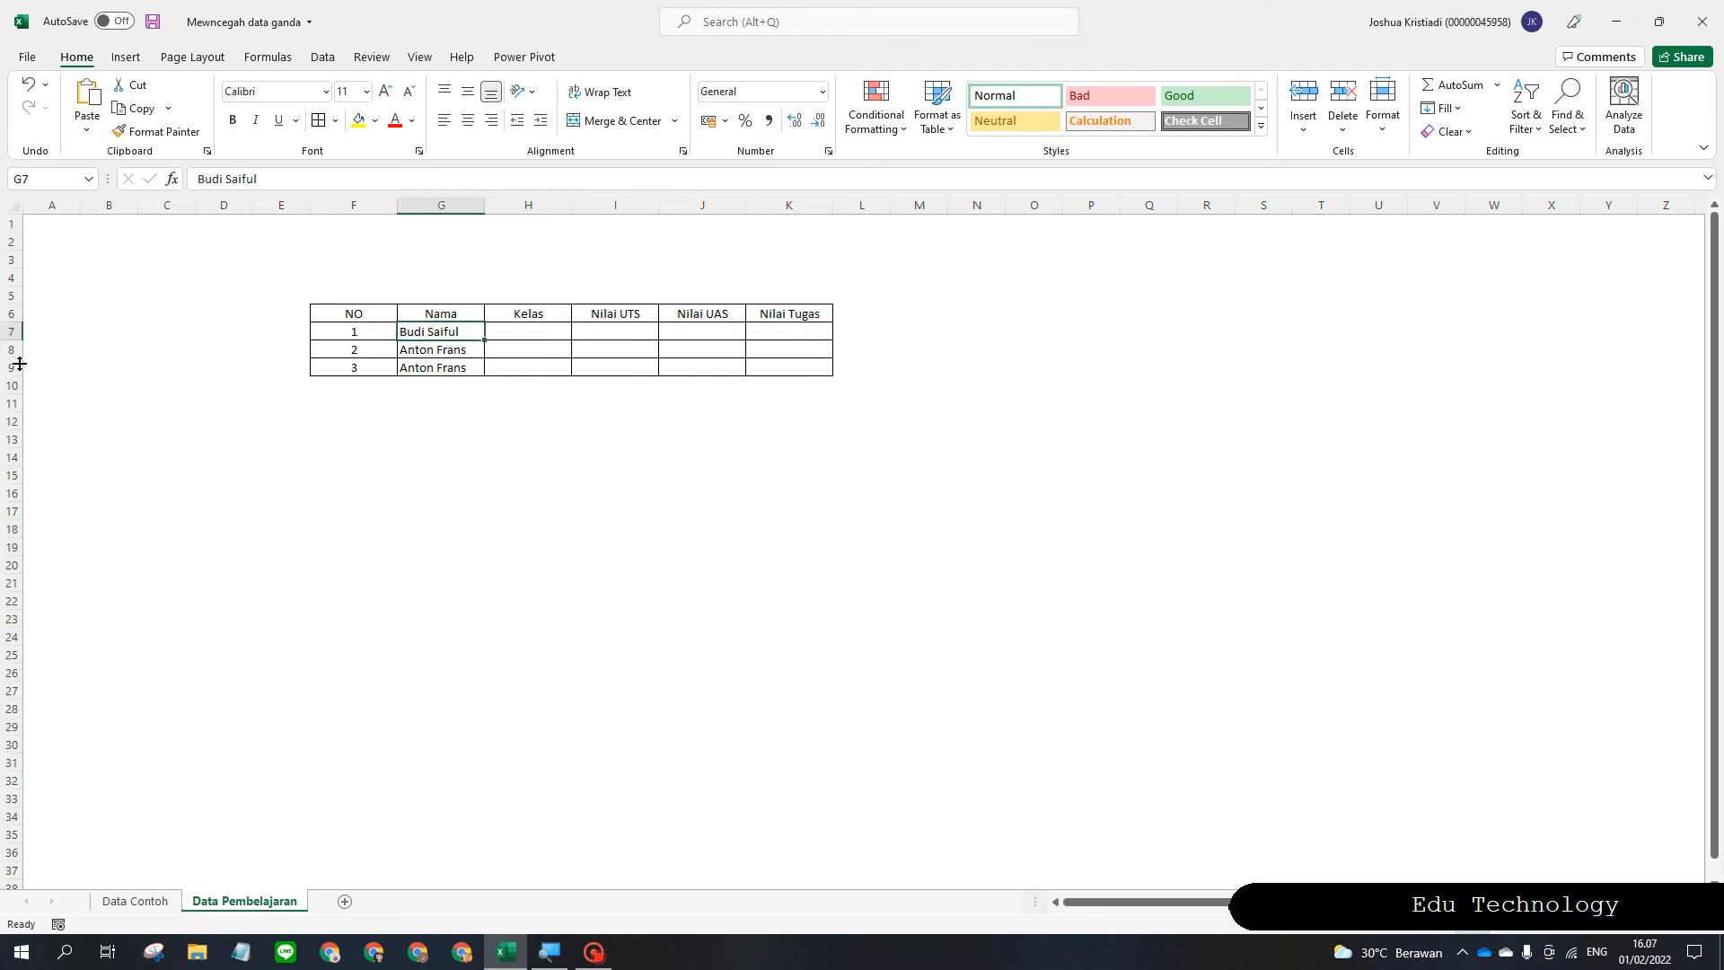
click(434, 340)
click(438, 333)
click(450, 369)
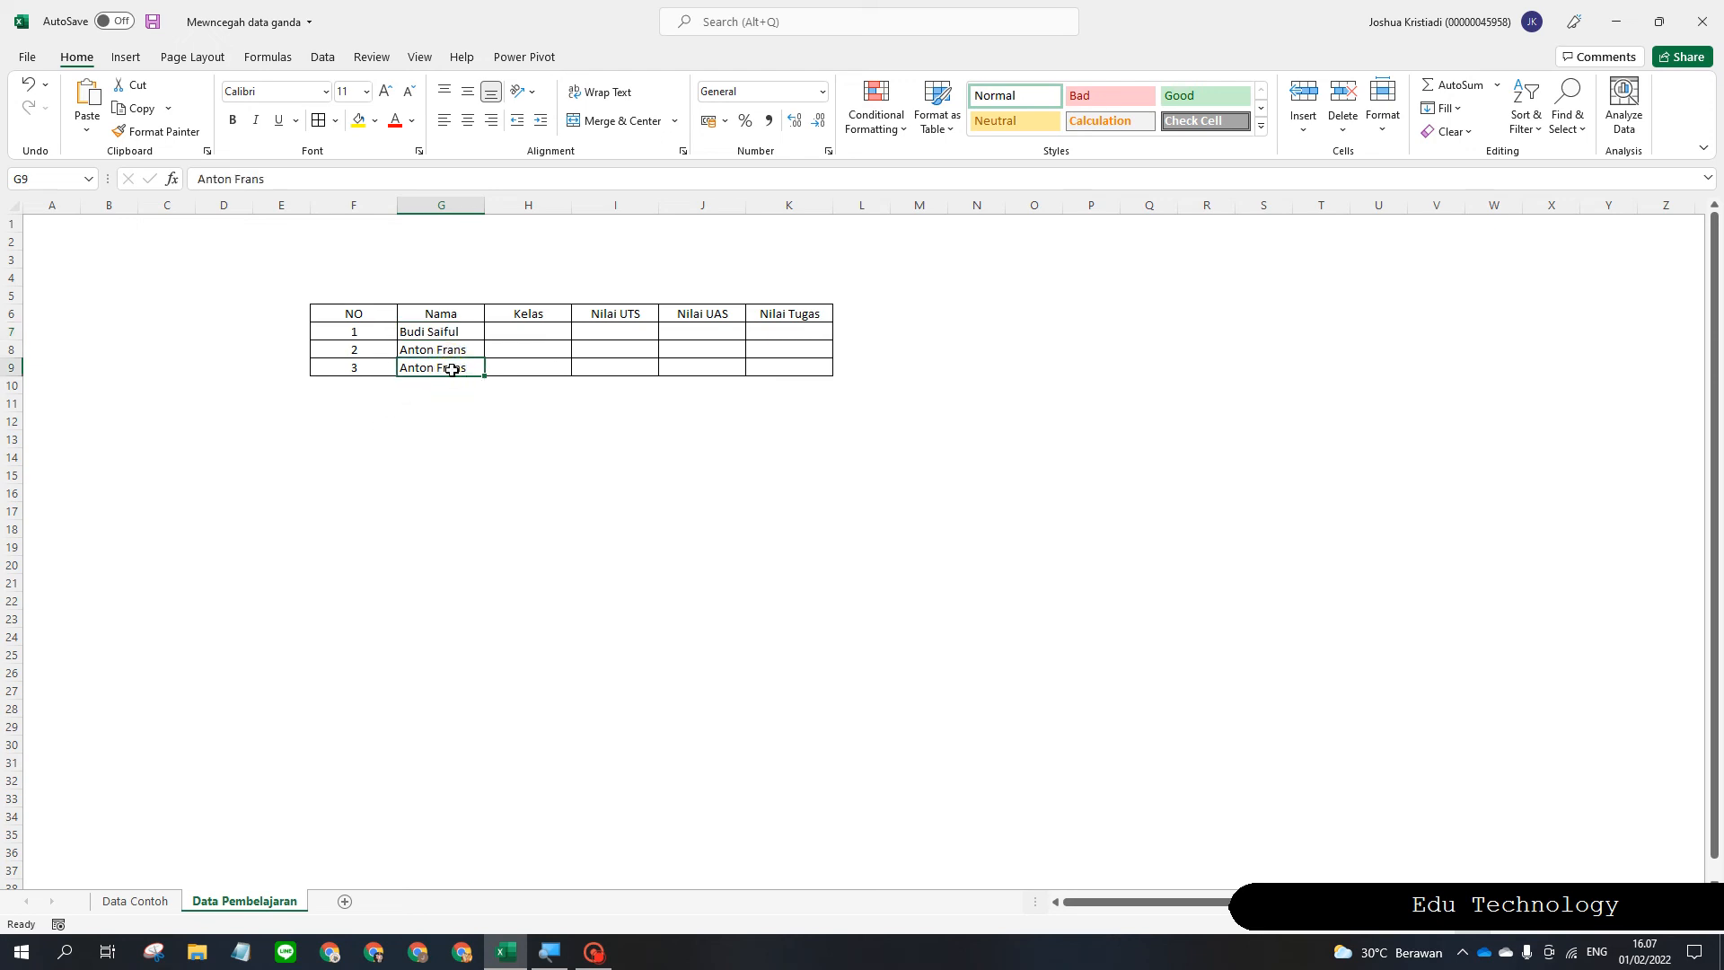
click(454, 349)
key(Delete)
Delete the row numbers 3 and 2 from F9 and F8.
click(412, 399)
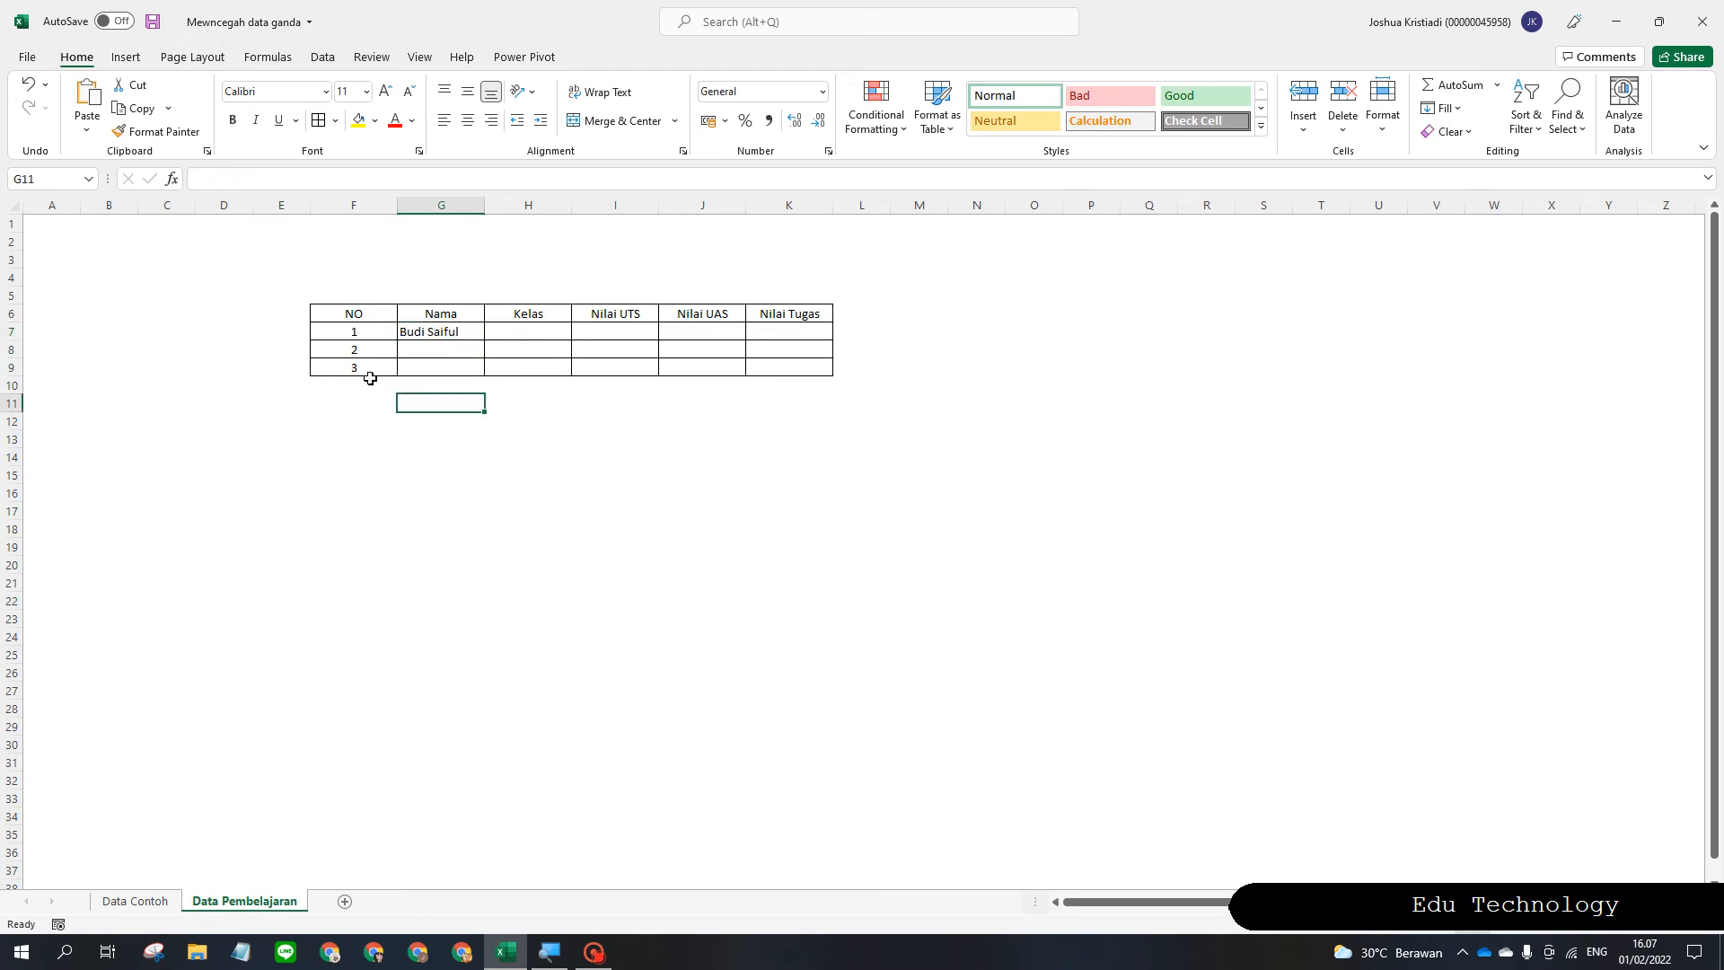
click(368, 373)
key(Delete)
click(366, 350)
click(400, 454)
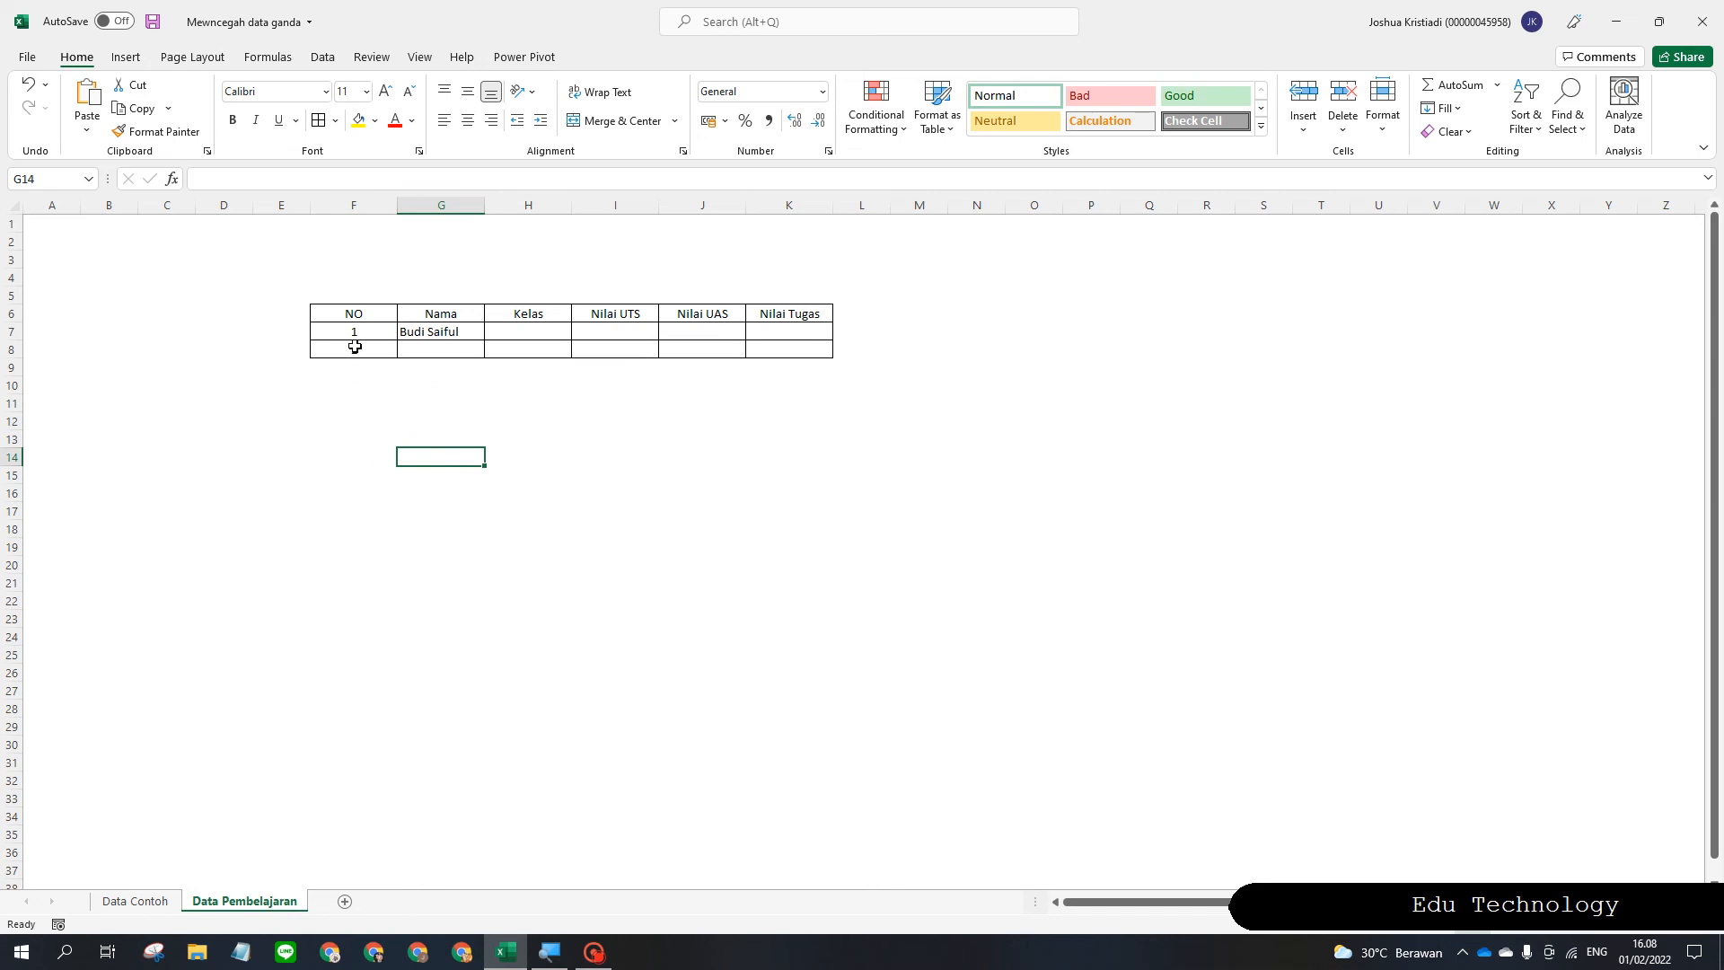
click(357, 347)
key(Delete)
click(436, 386)
click(459, 332)
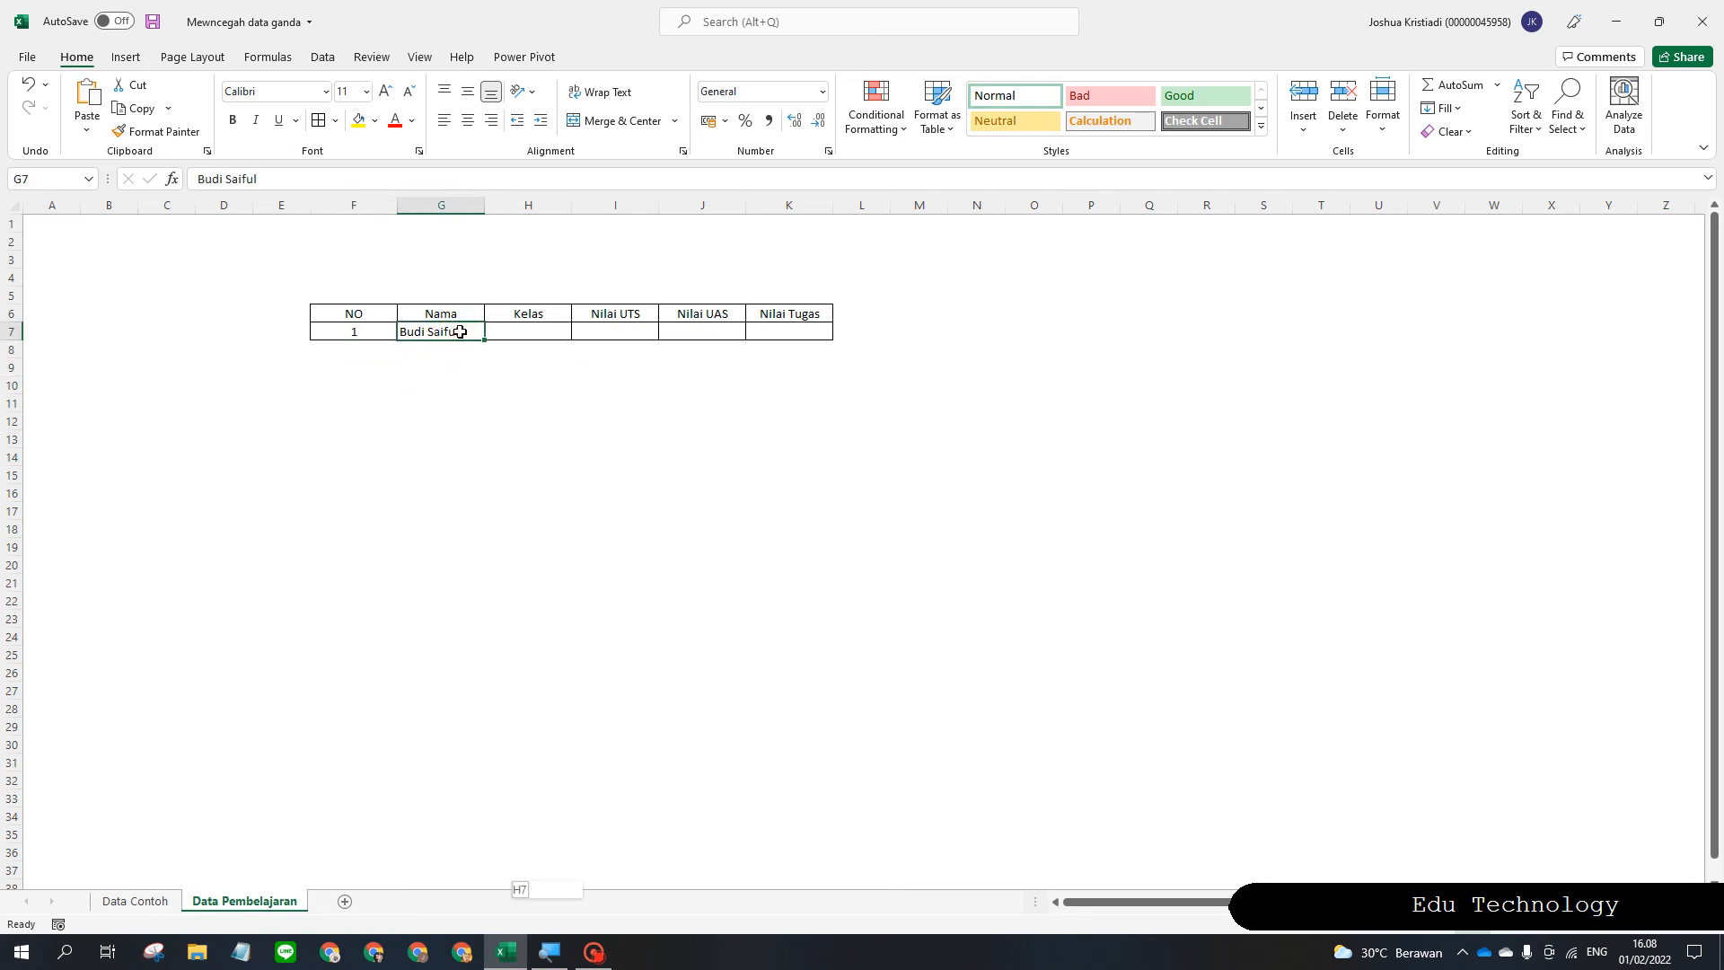
Select the Nama column from G7 to the last row and bring up Data Validation.
key(ctrl+shift+Down)
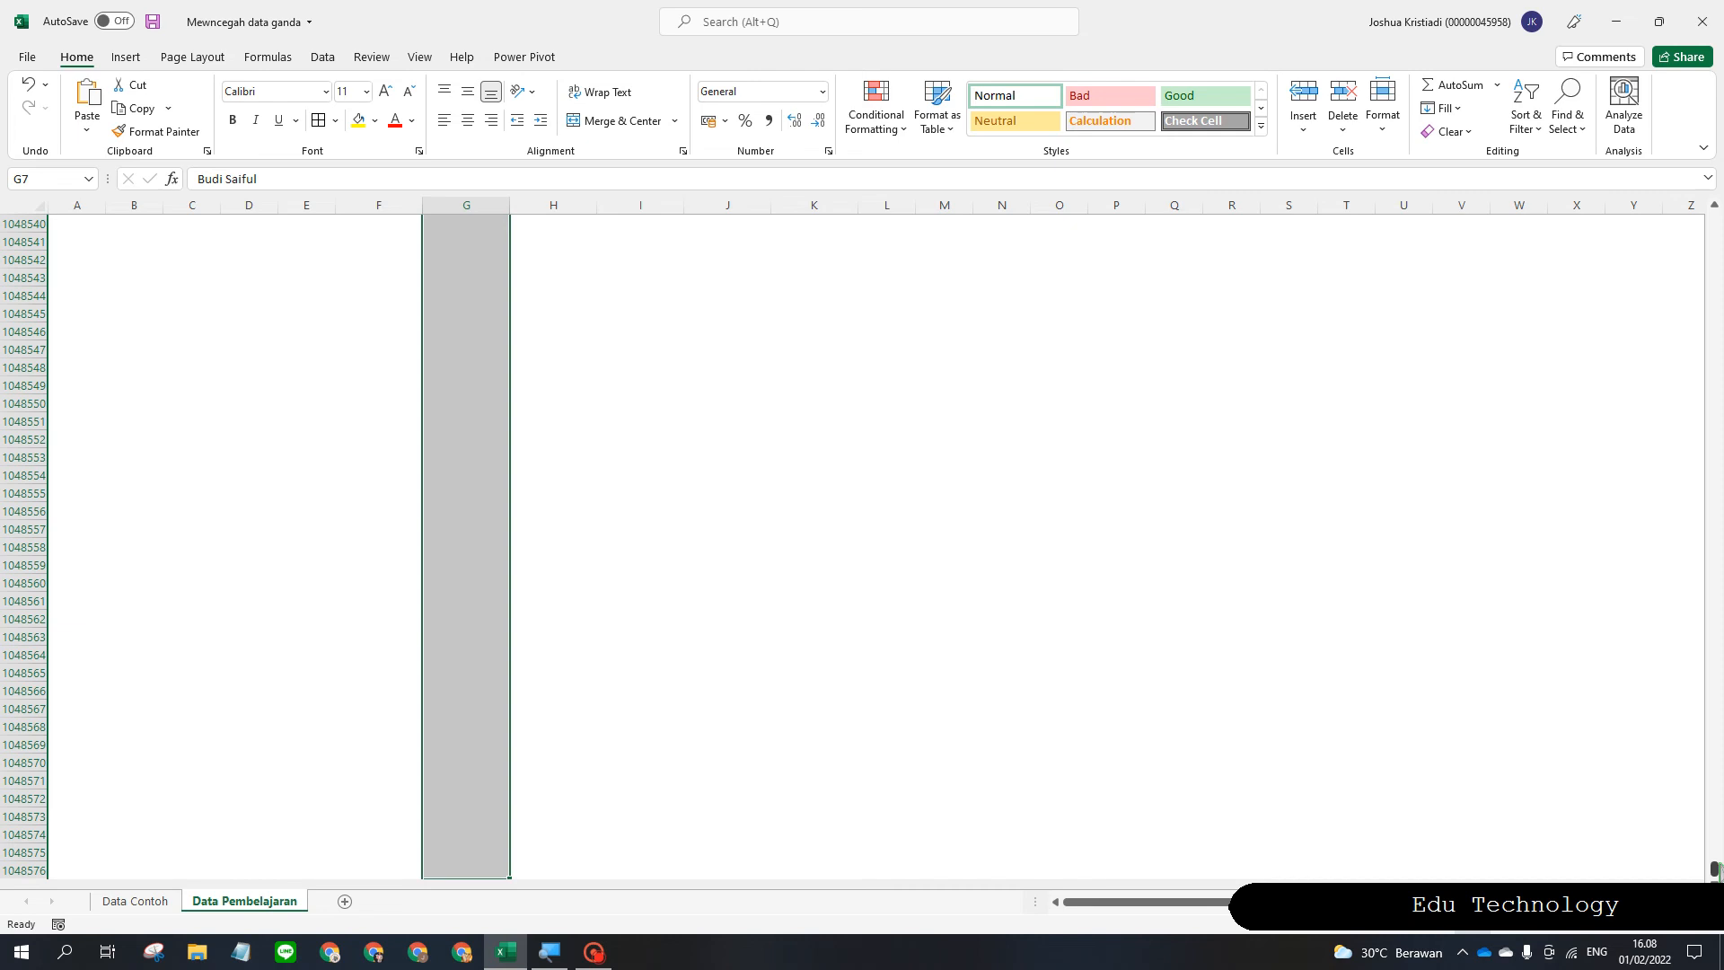
drag(1713, 869, 1712, 166)
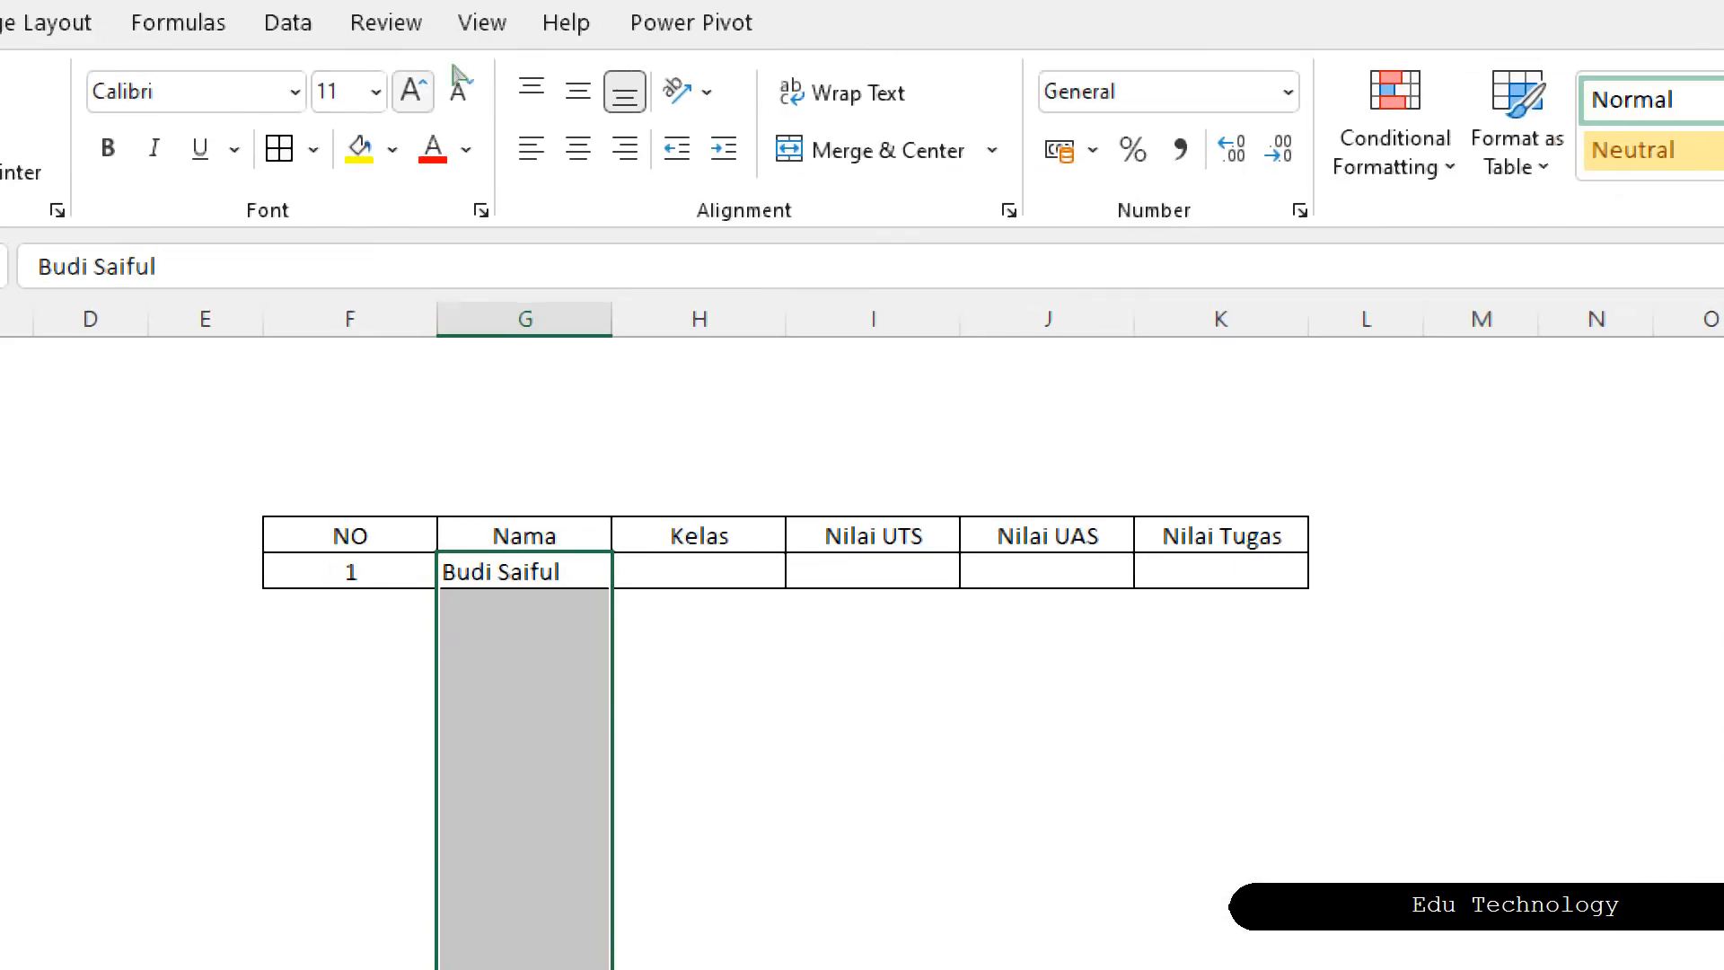
key(alt)
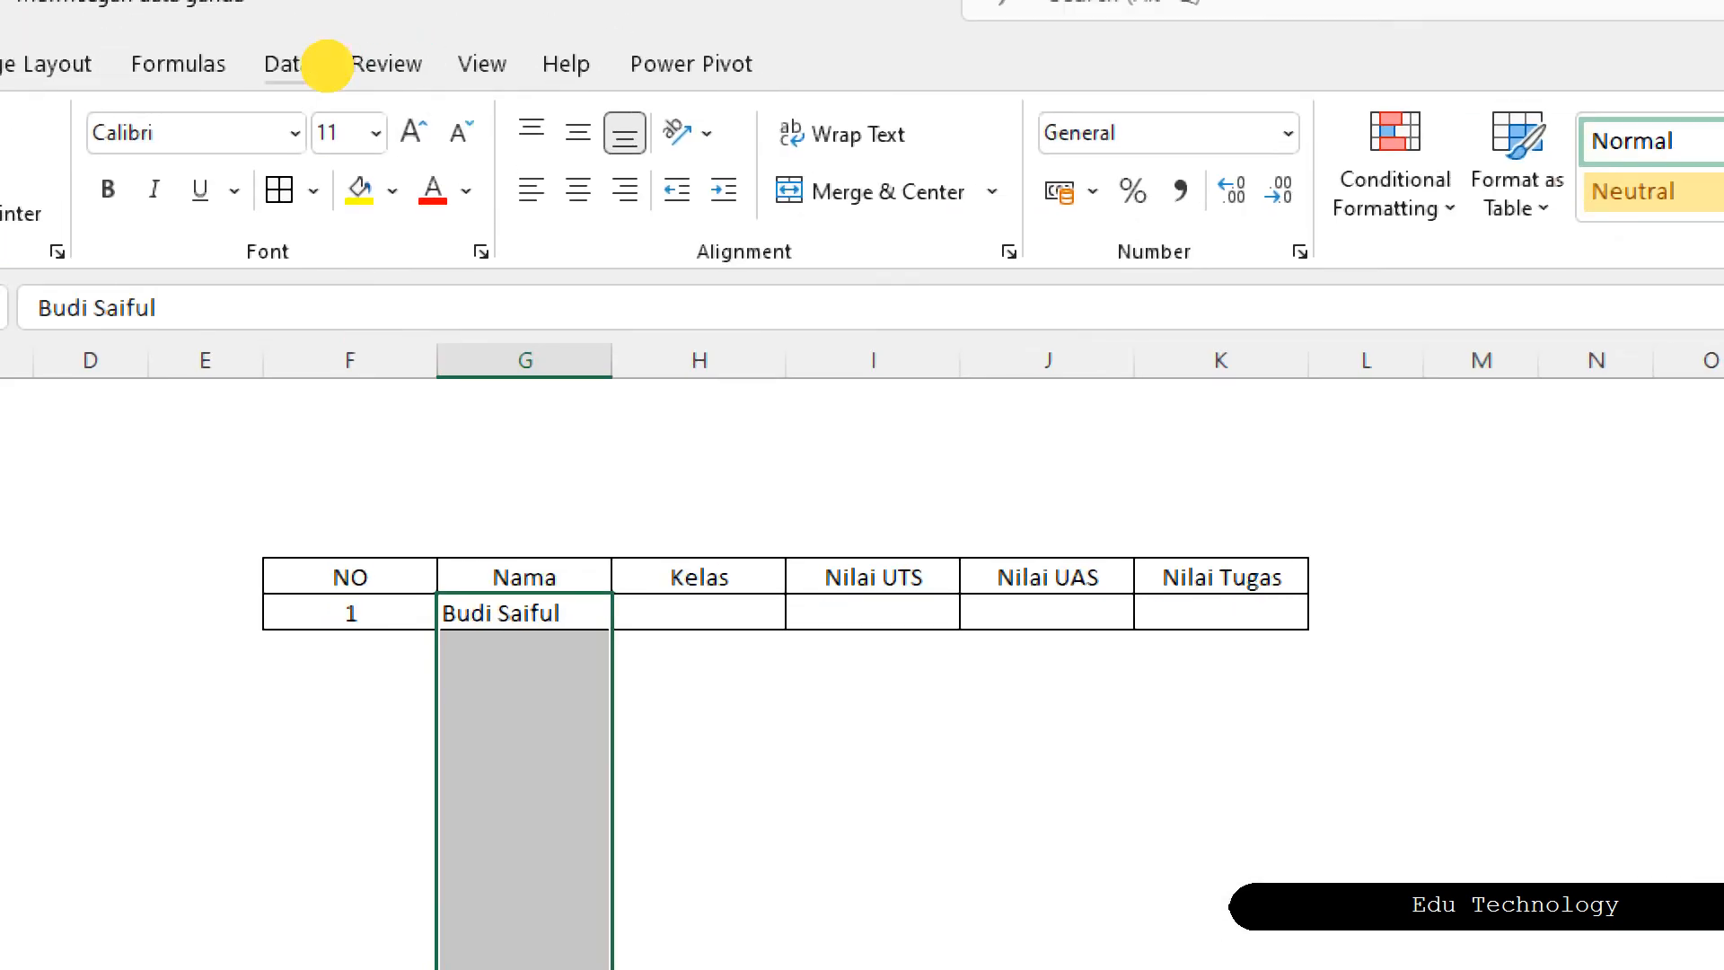
click(331, 63)
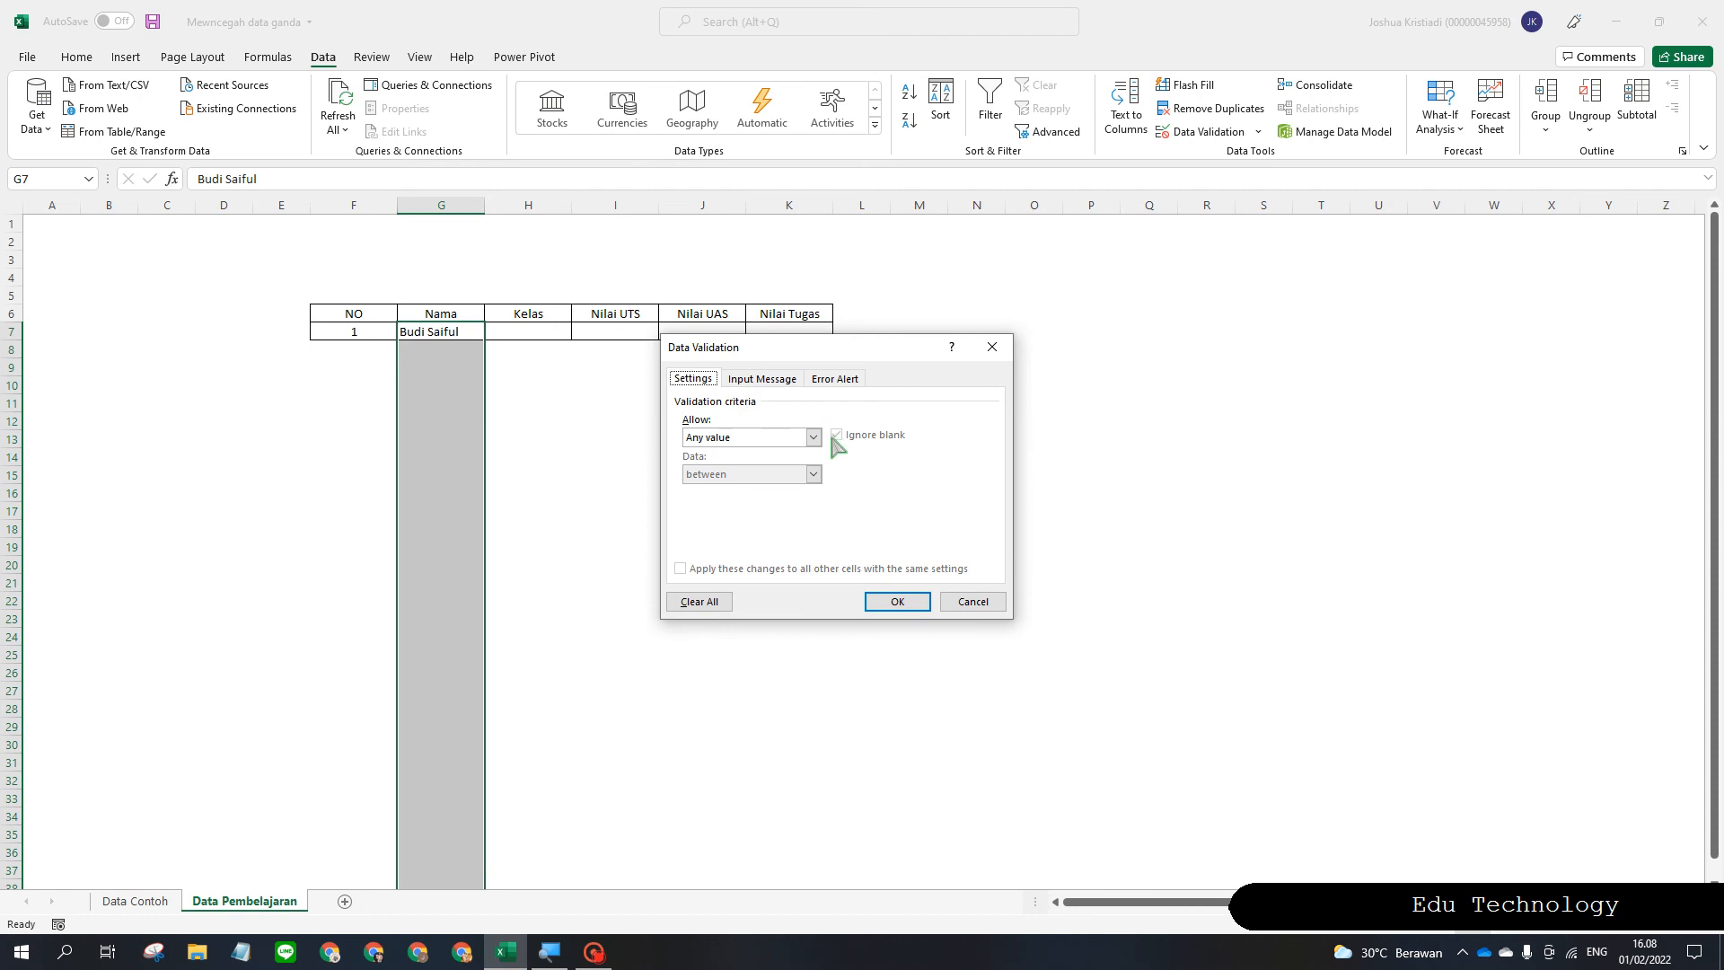
Set Allow to Custom and begin the formula =COUNTIF( with an absolute G7 reference.
click(814, 438)
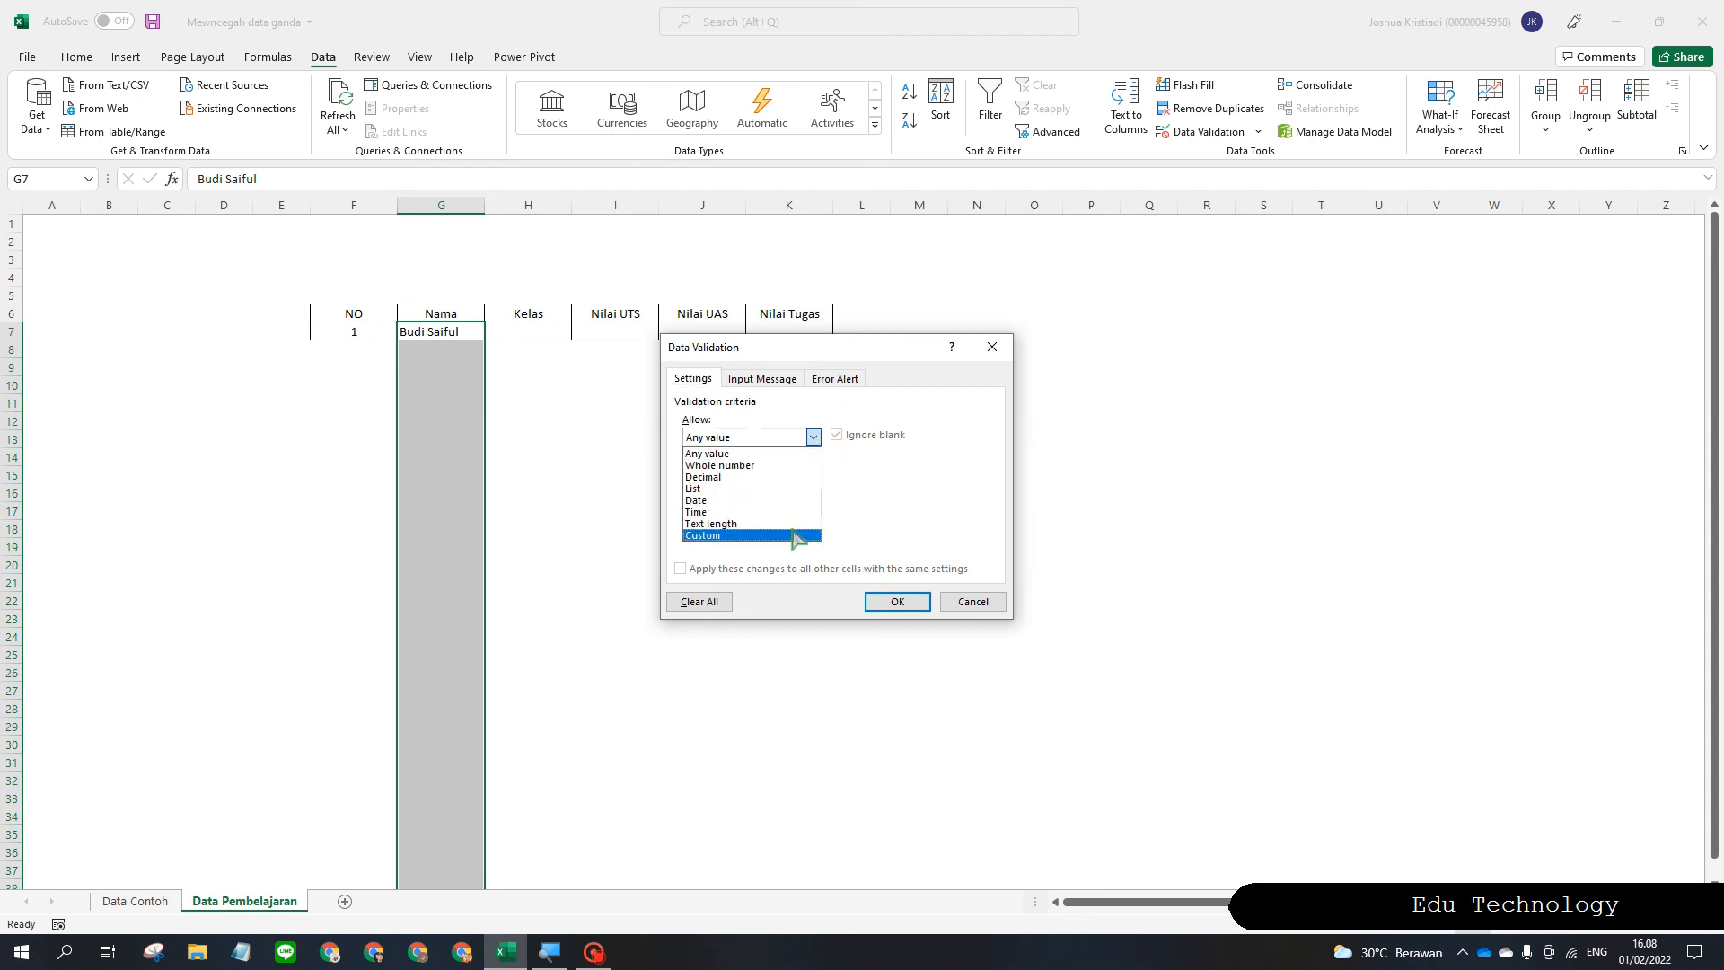
click(794, 535)
click(806, 509)
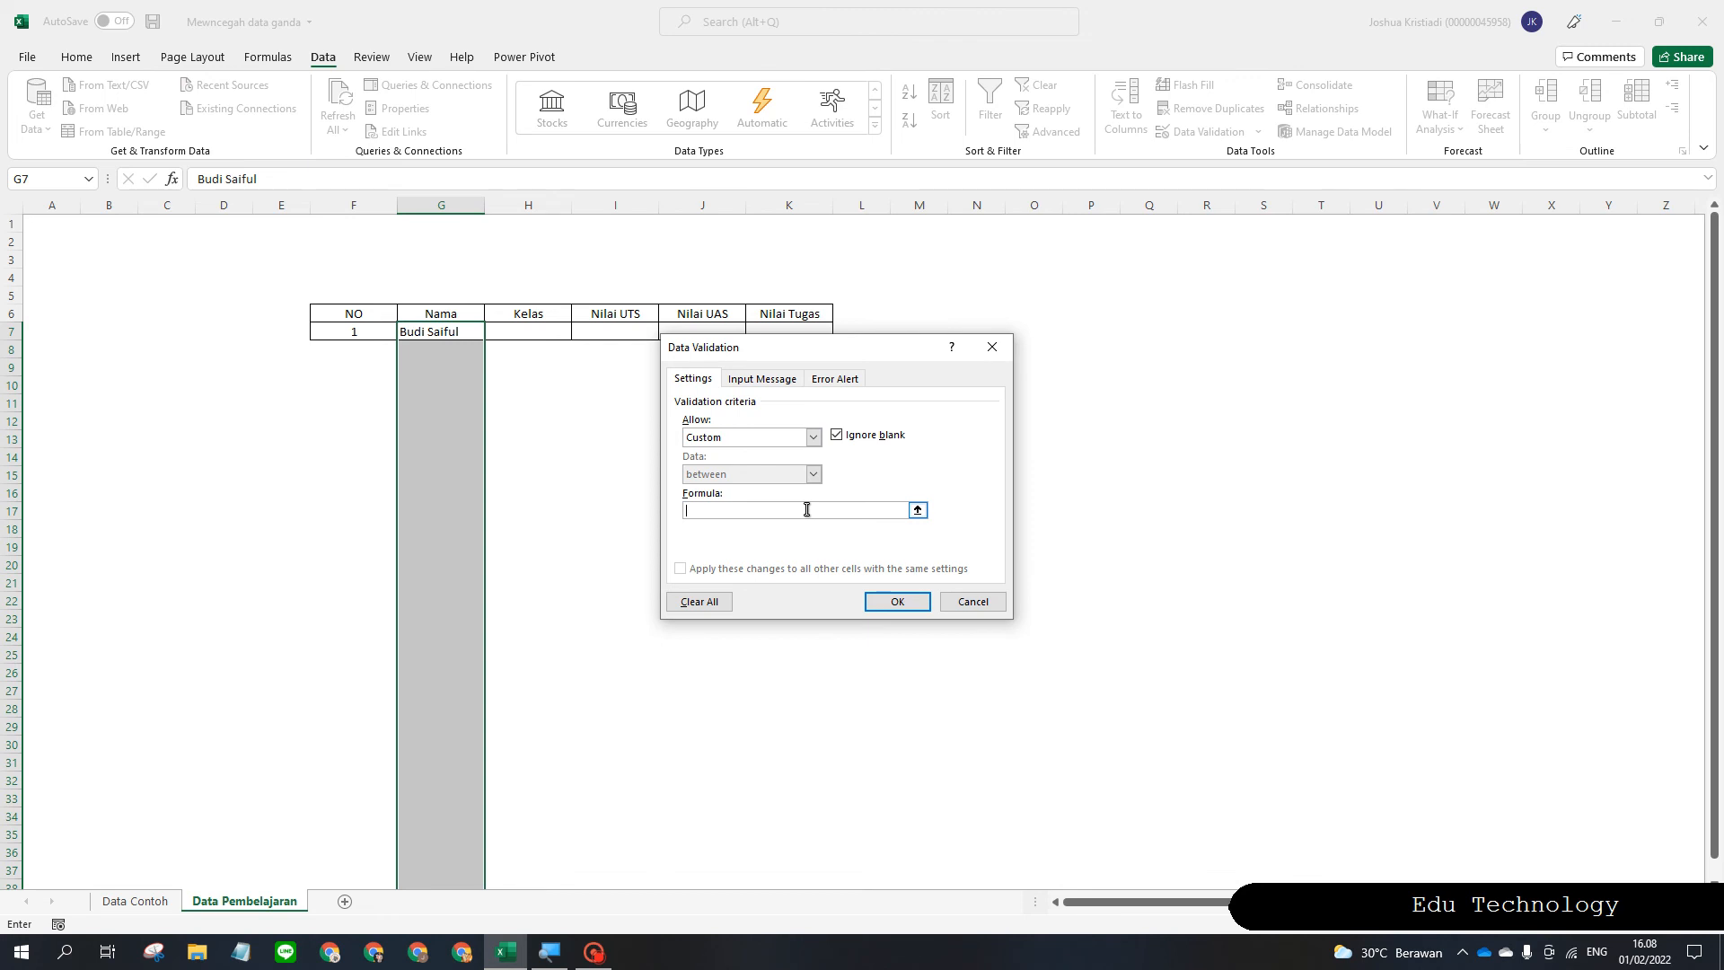
text(=)
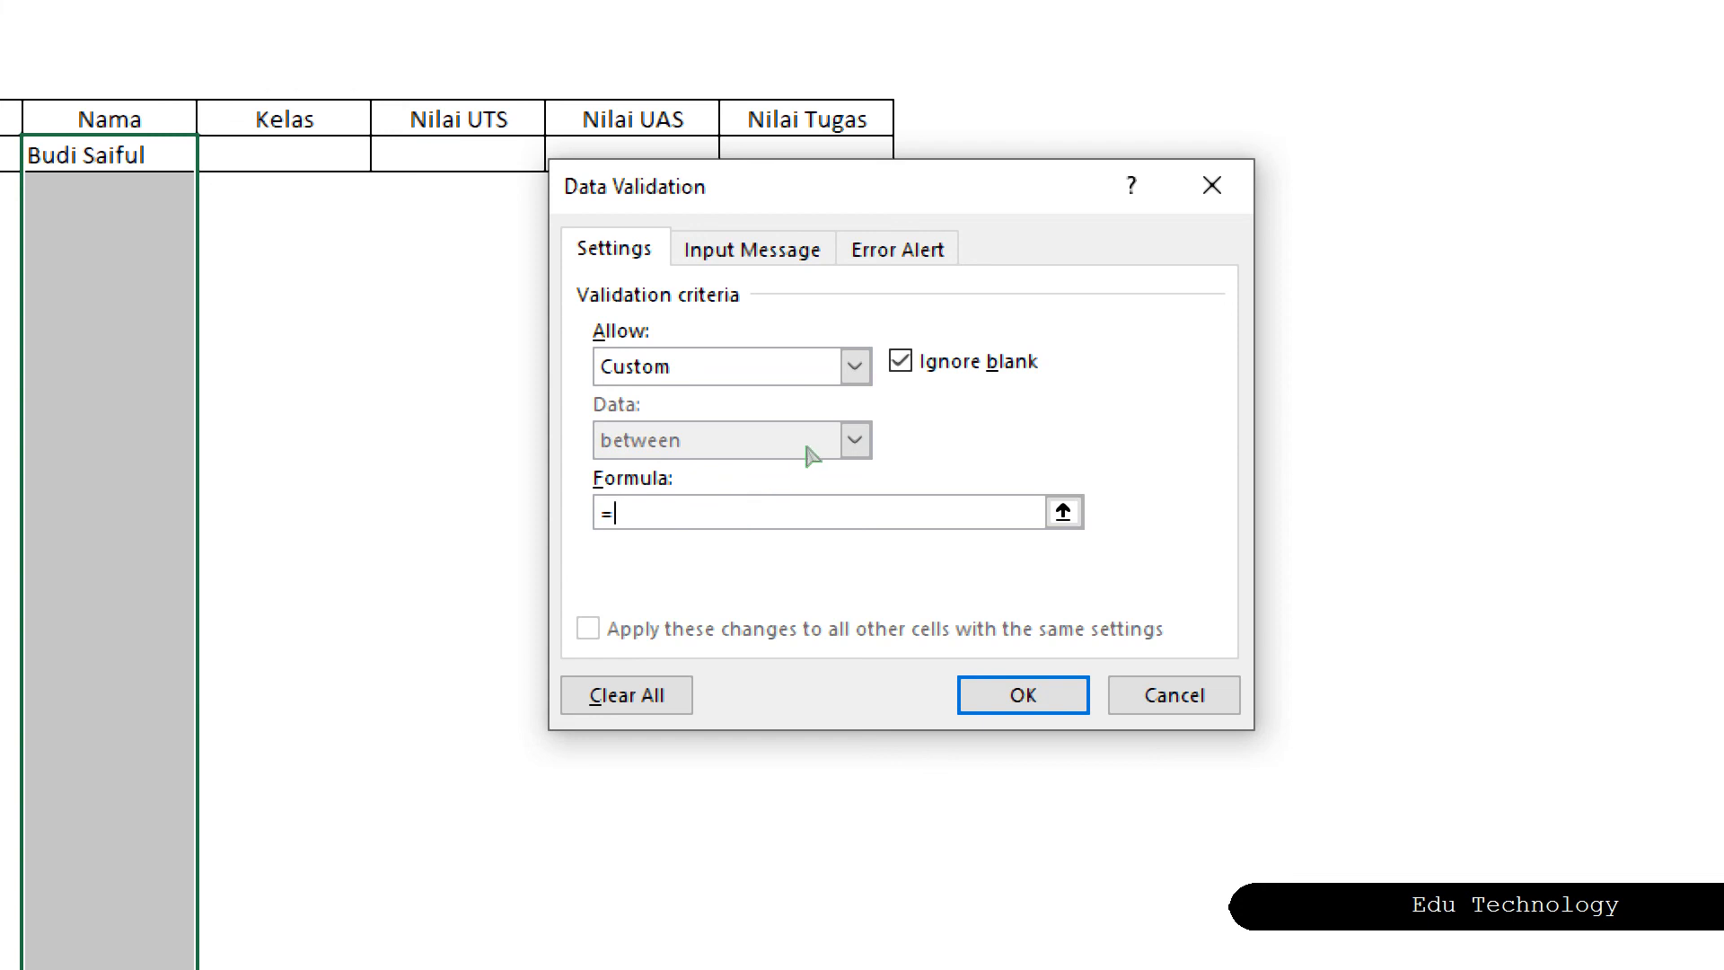
text(COUNTIF()
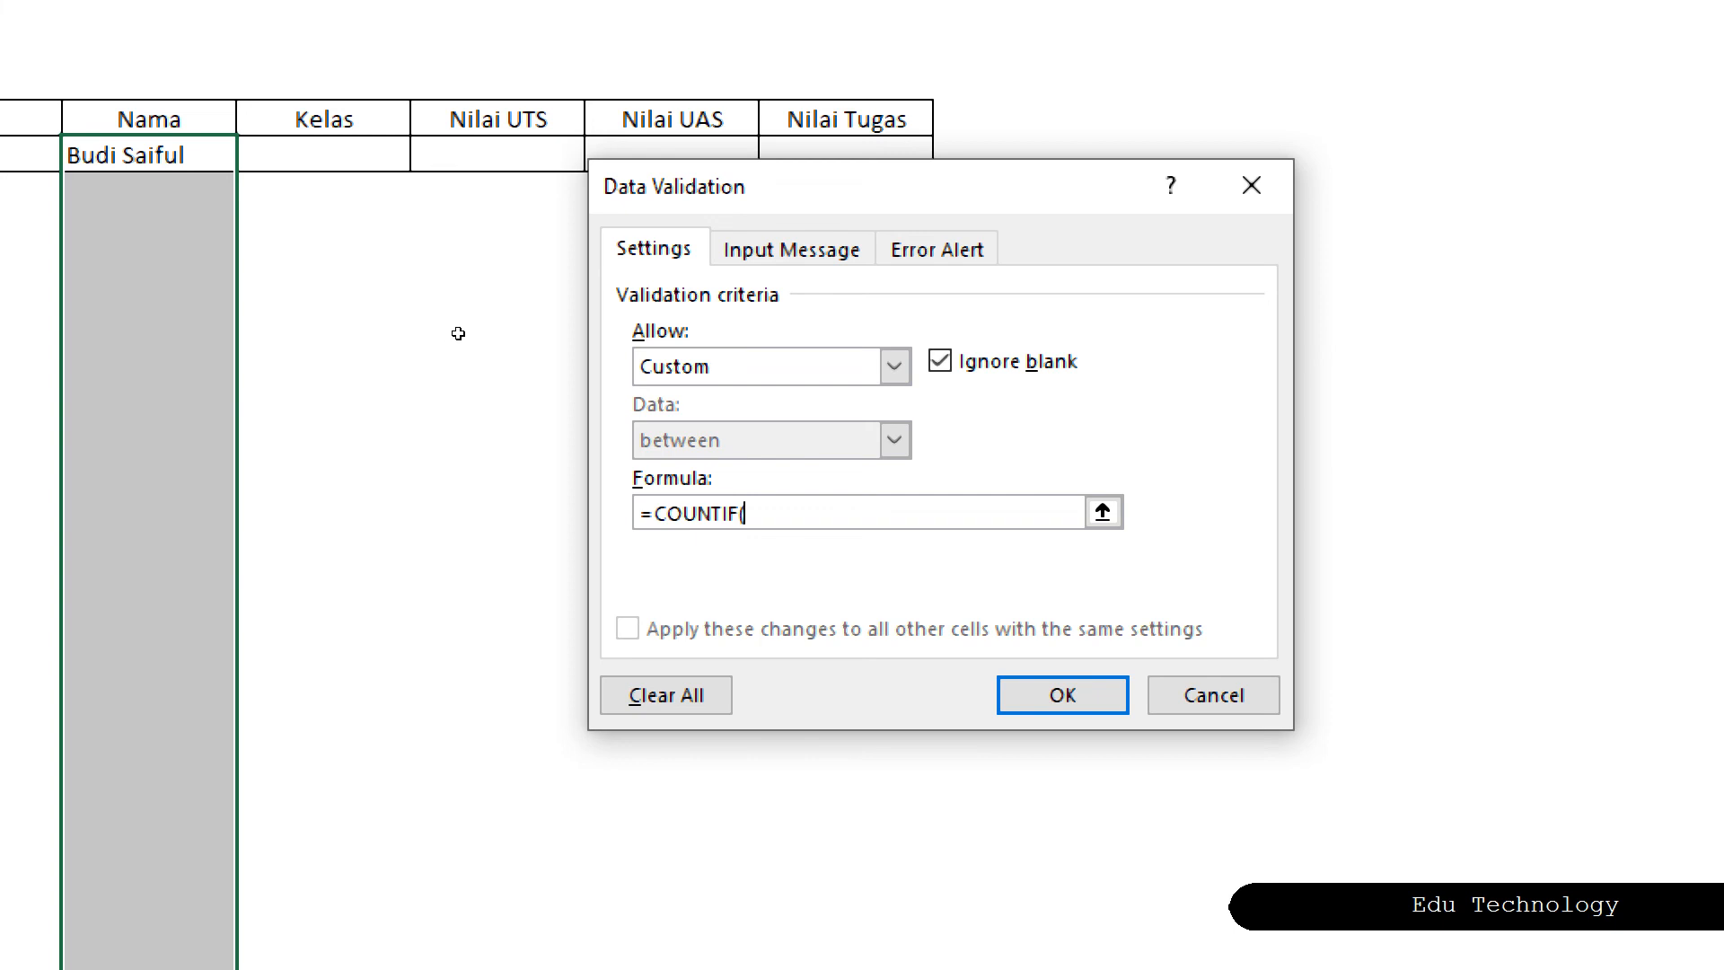
click(458, 333)
key(F4)
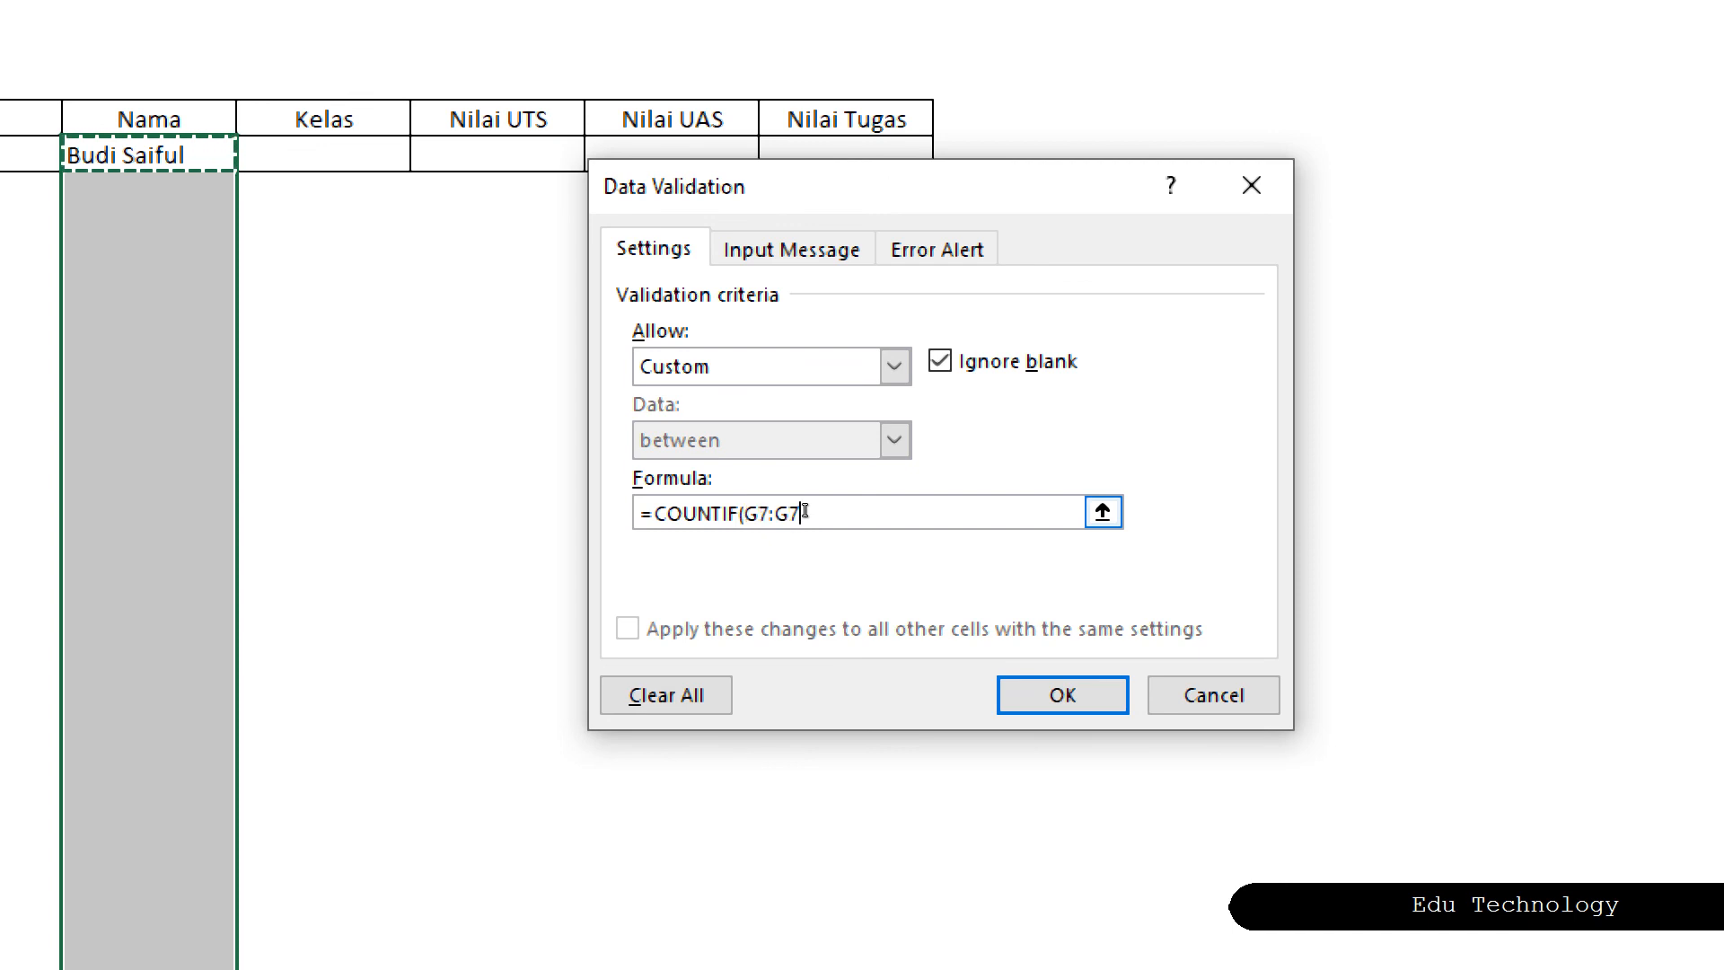
Complete the validation formula as =COUNTIF($G$7:G7;G7)=1.
click(804, 510)
text(;)
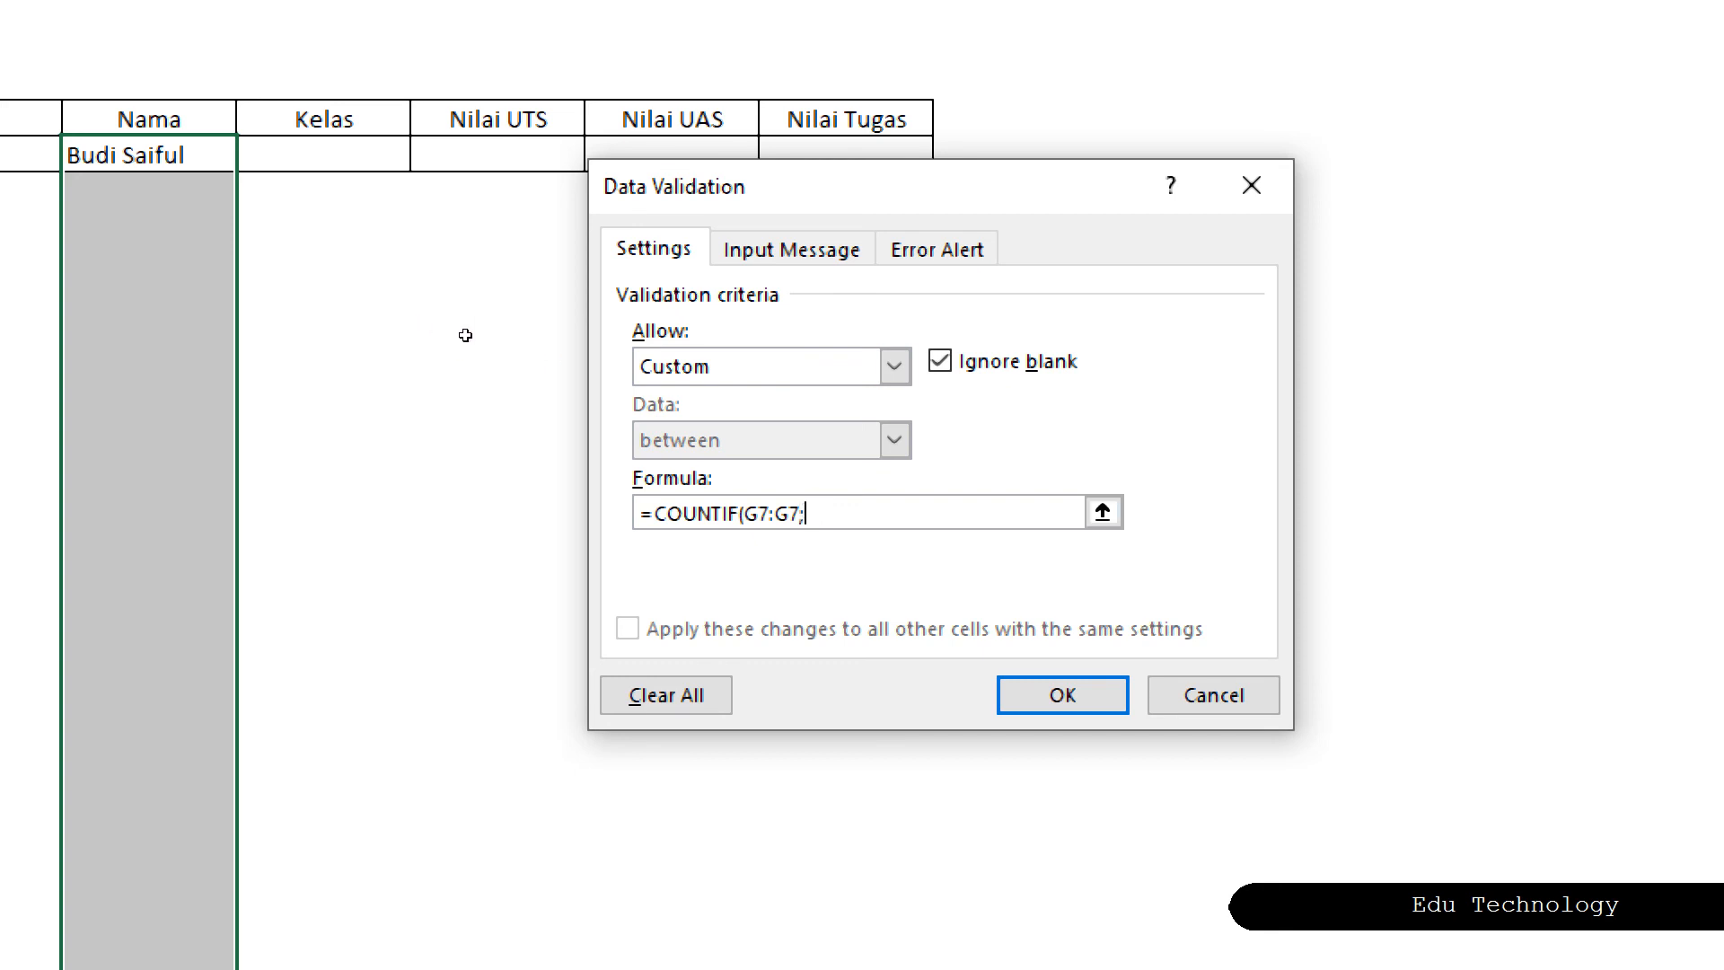
click(143, 154)
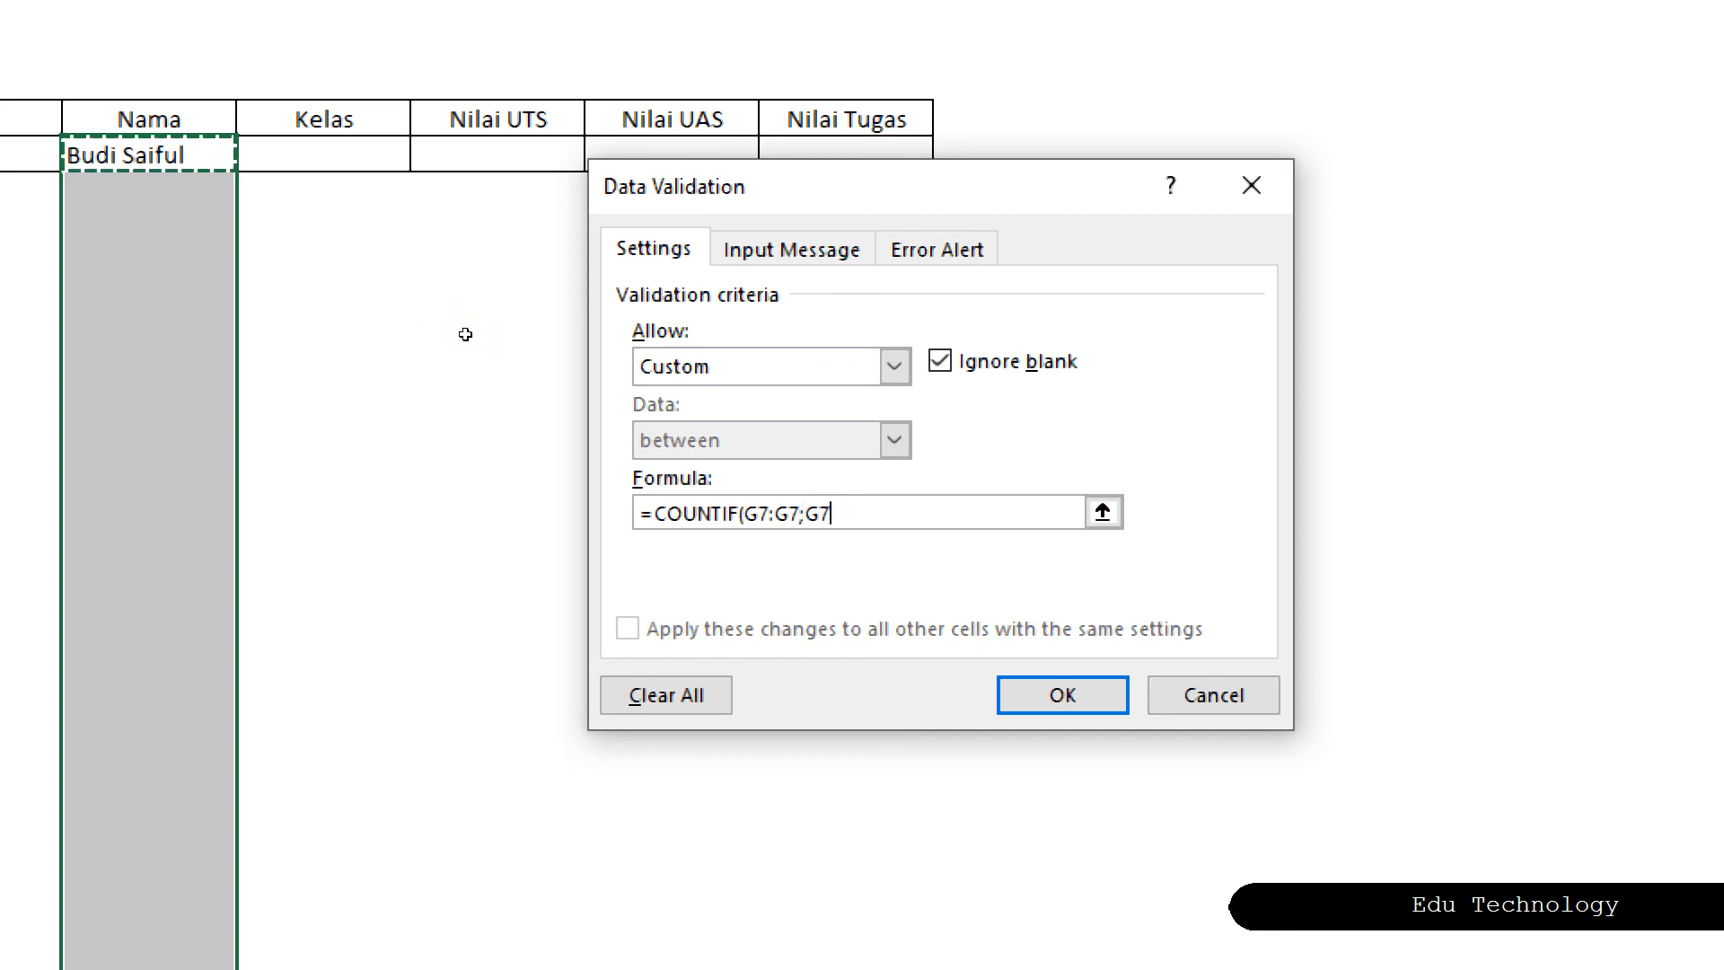
click(753, 513)
key(F4)
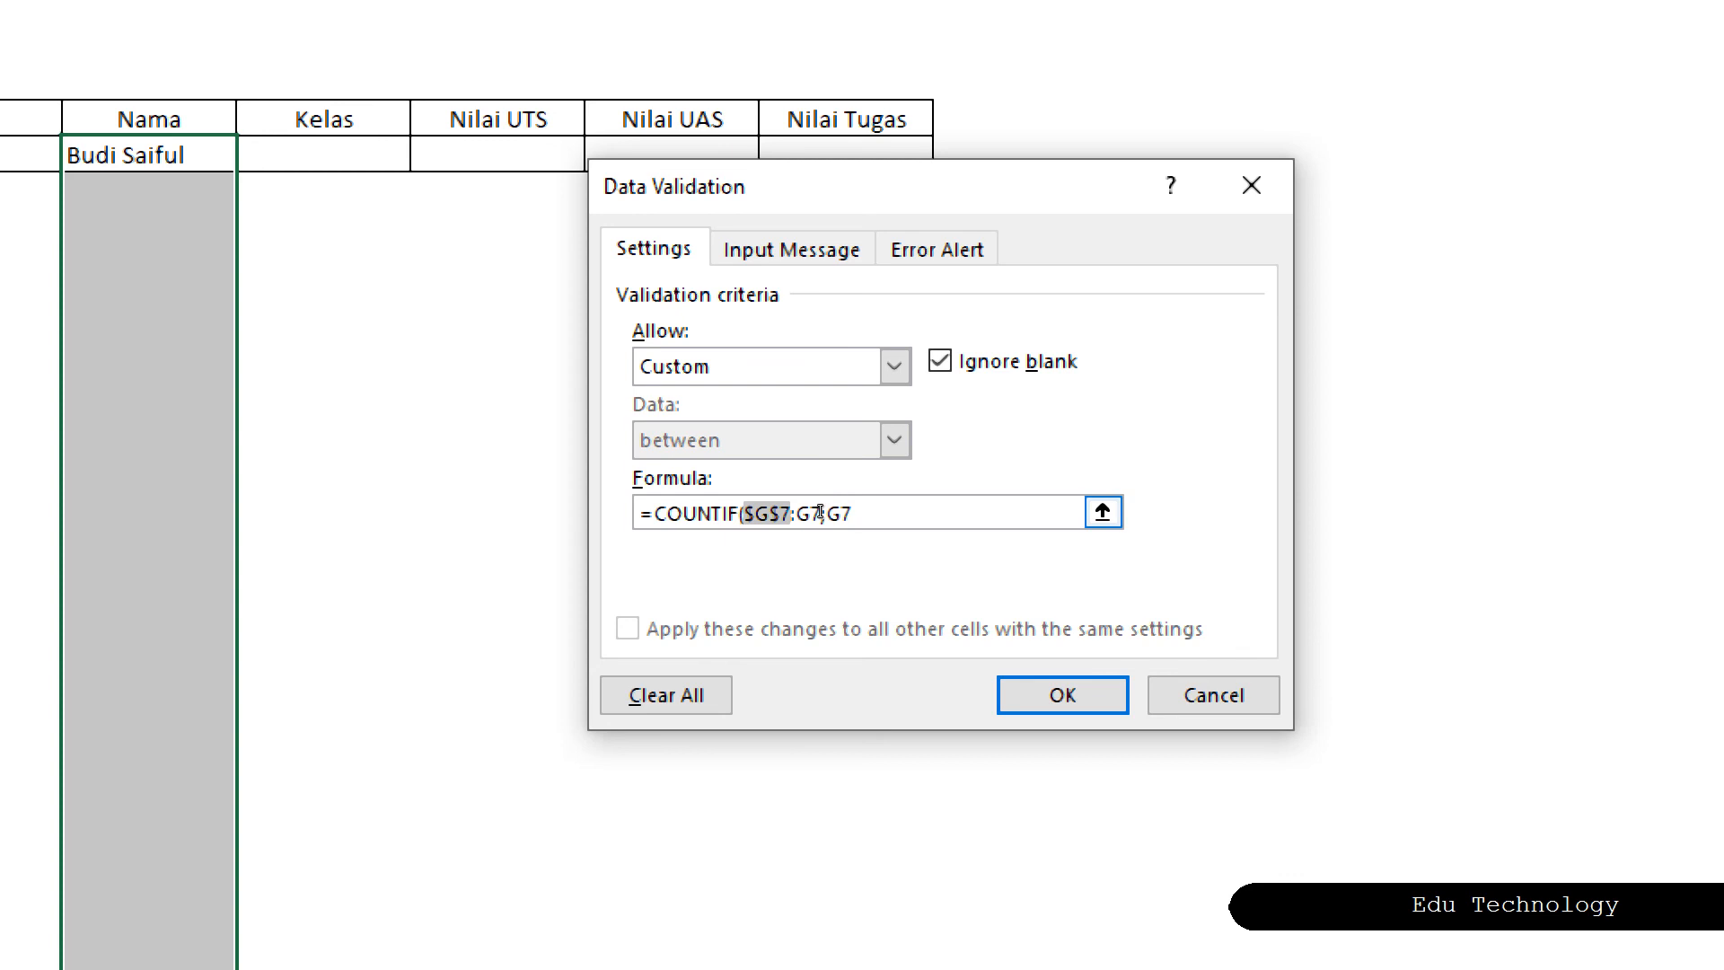
click(820, 512)
text()=1)
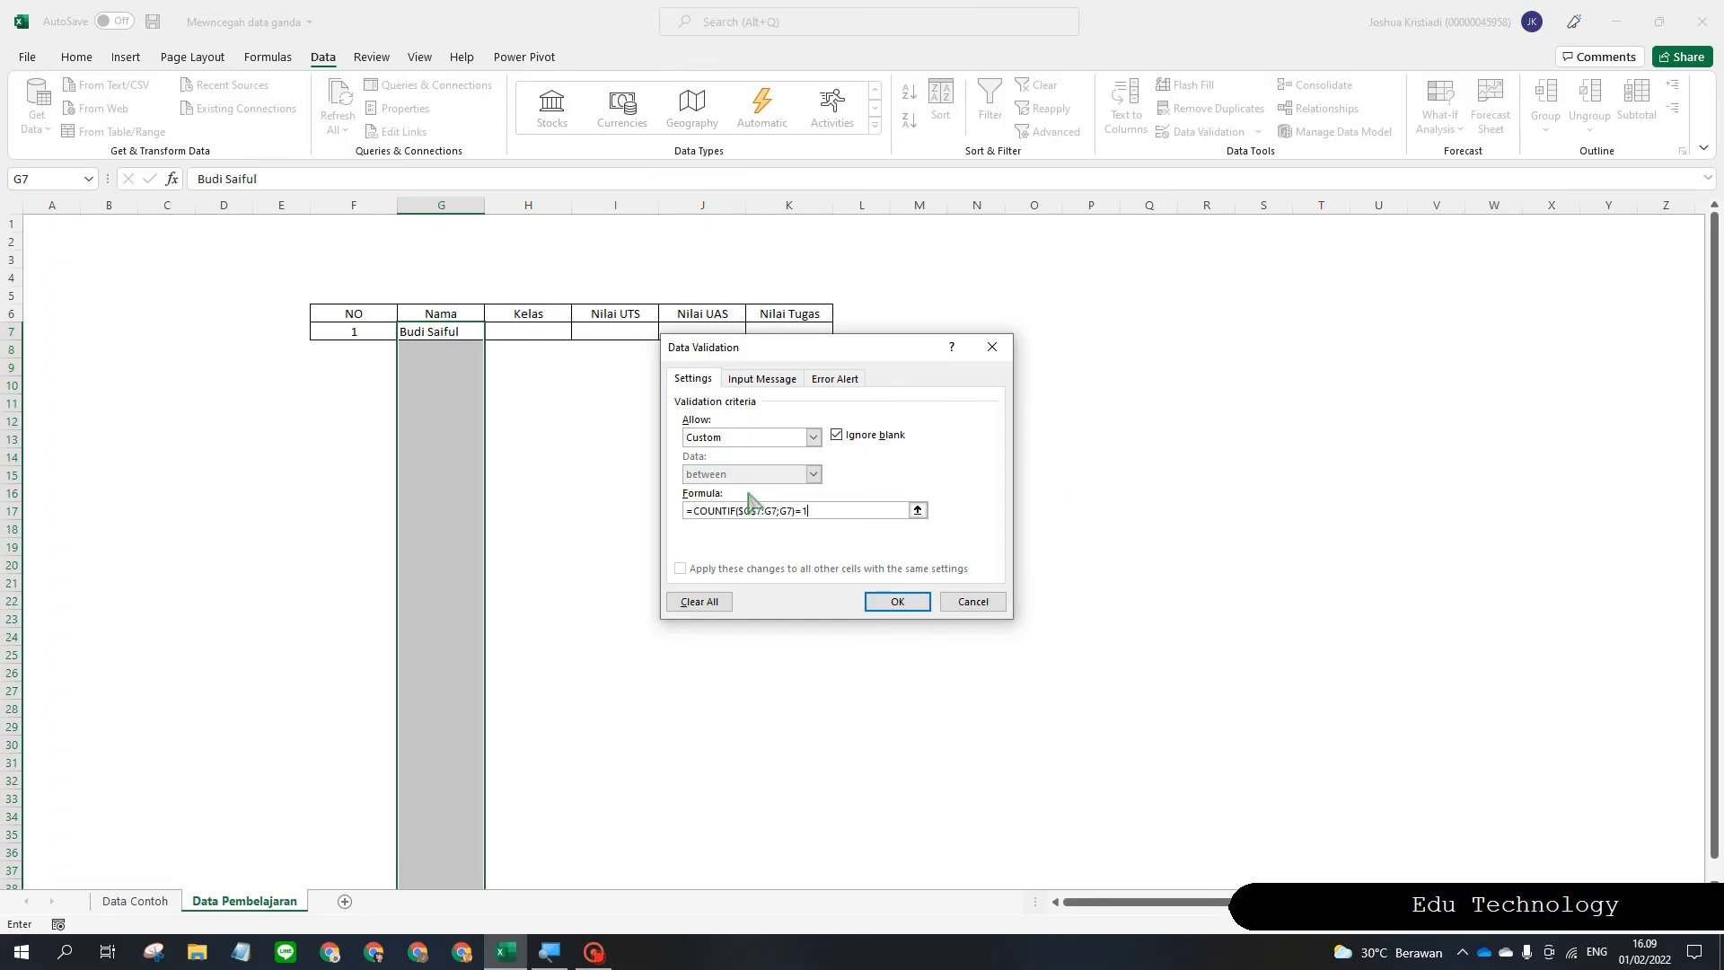
On the Error Alert tab, give the Stop alert the title PERINGATAN.
click(837, 379)
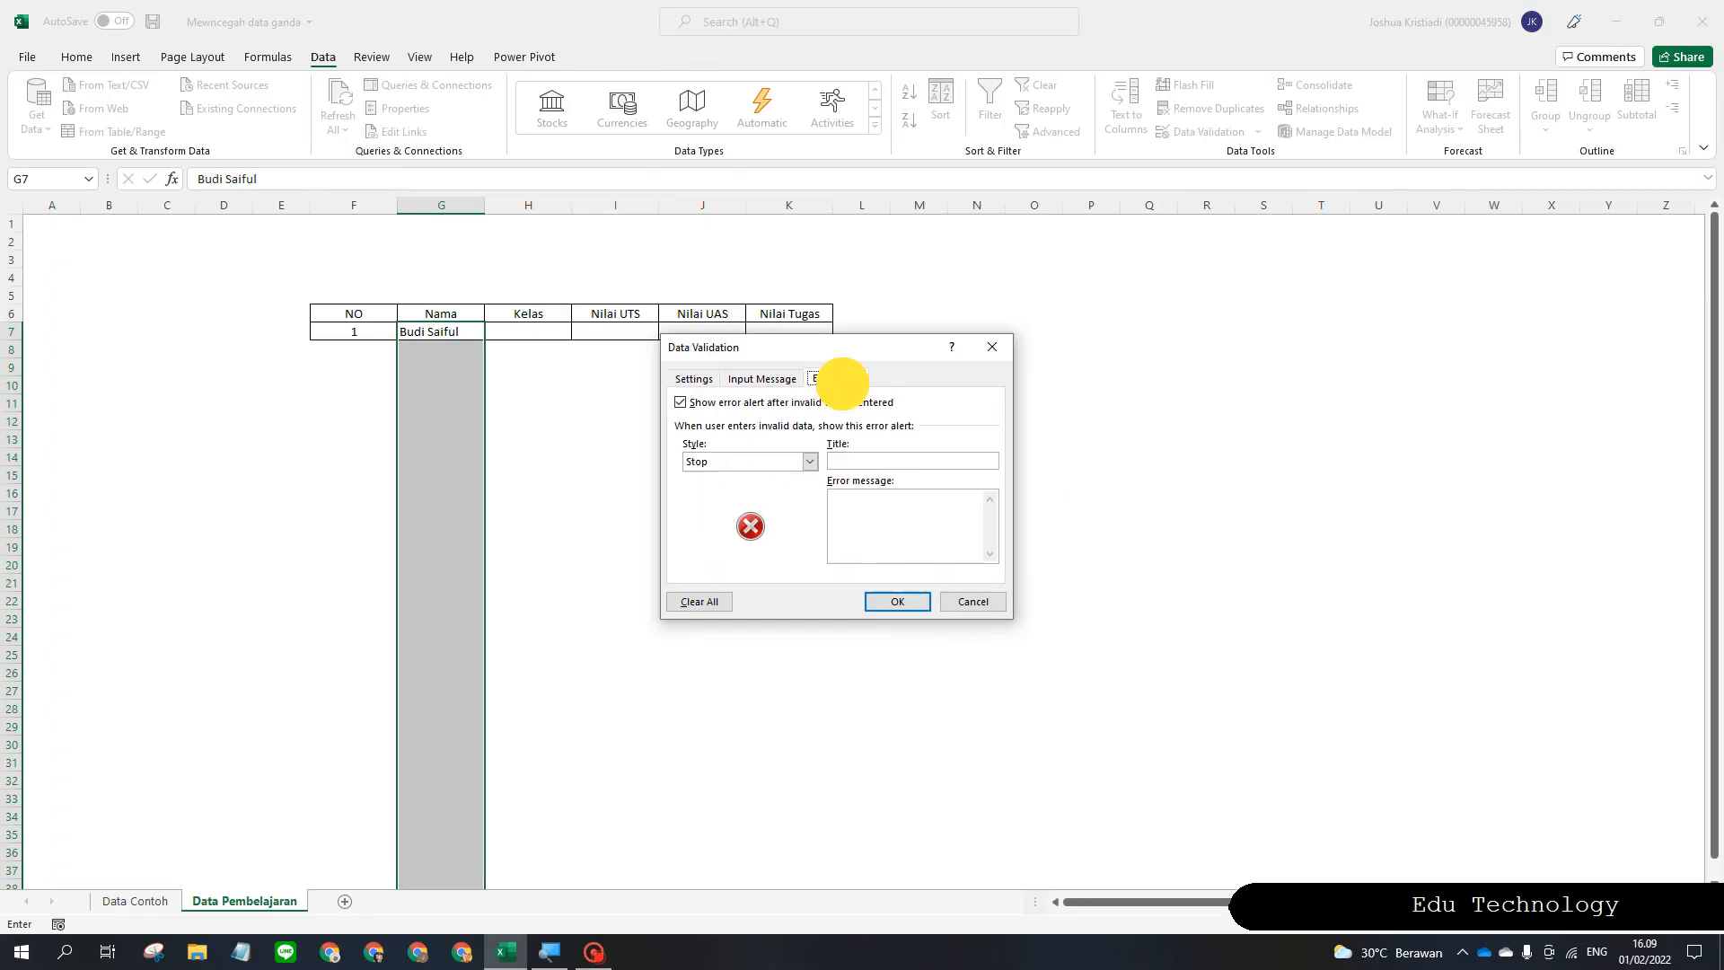
click(859, 460)
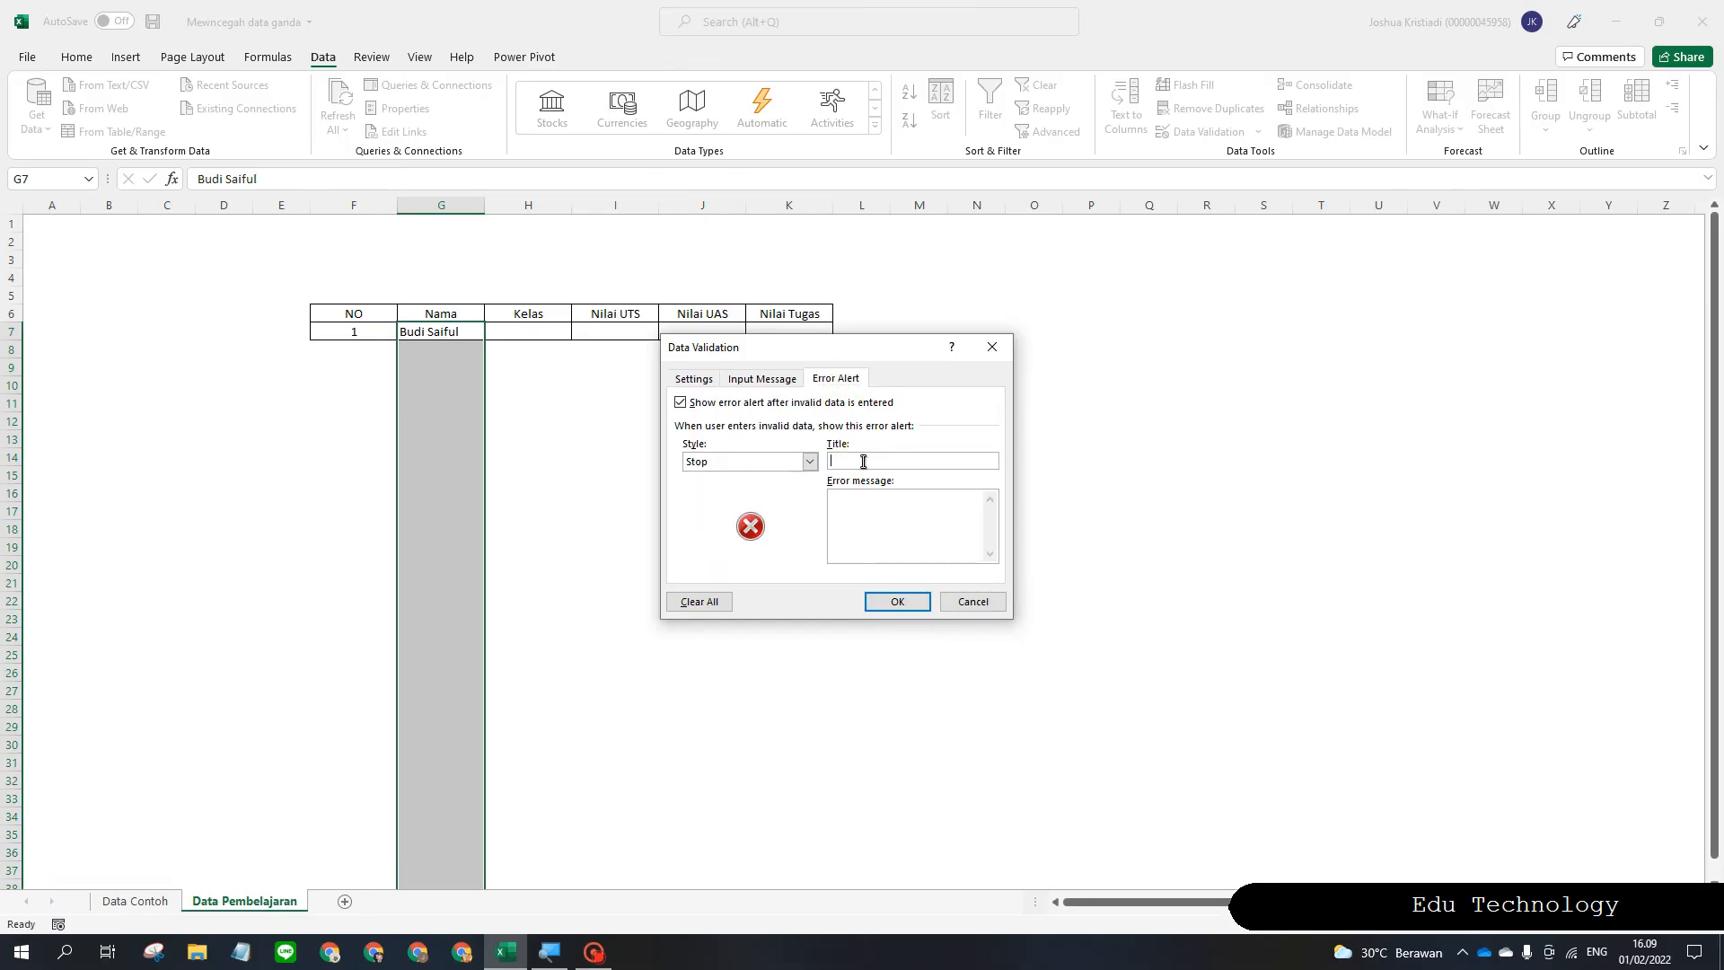
click(869, 490)
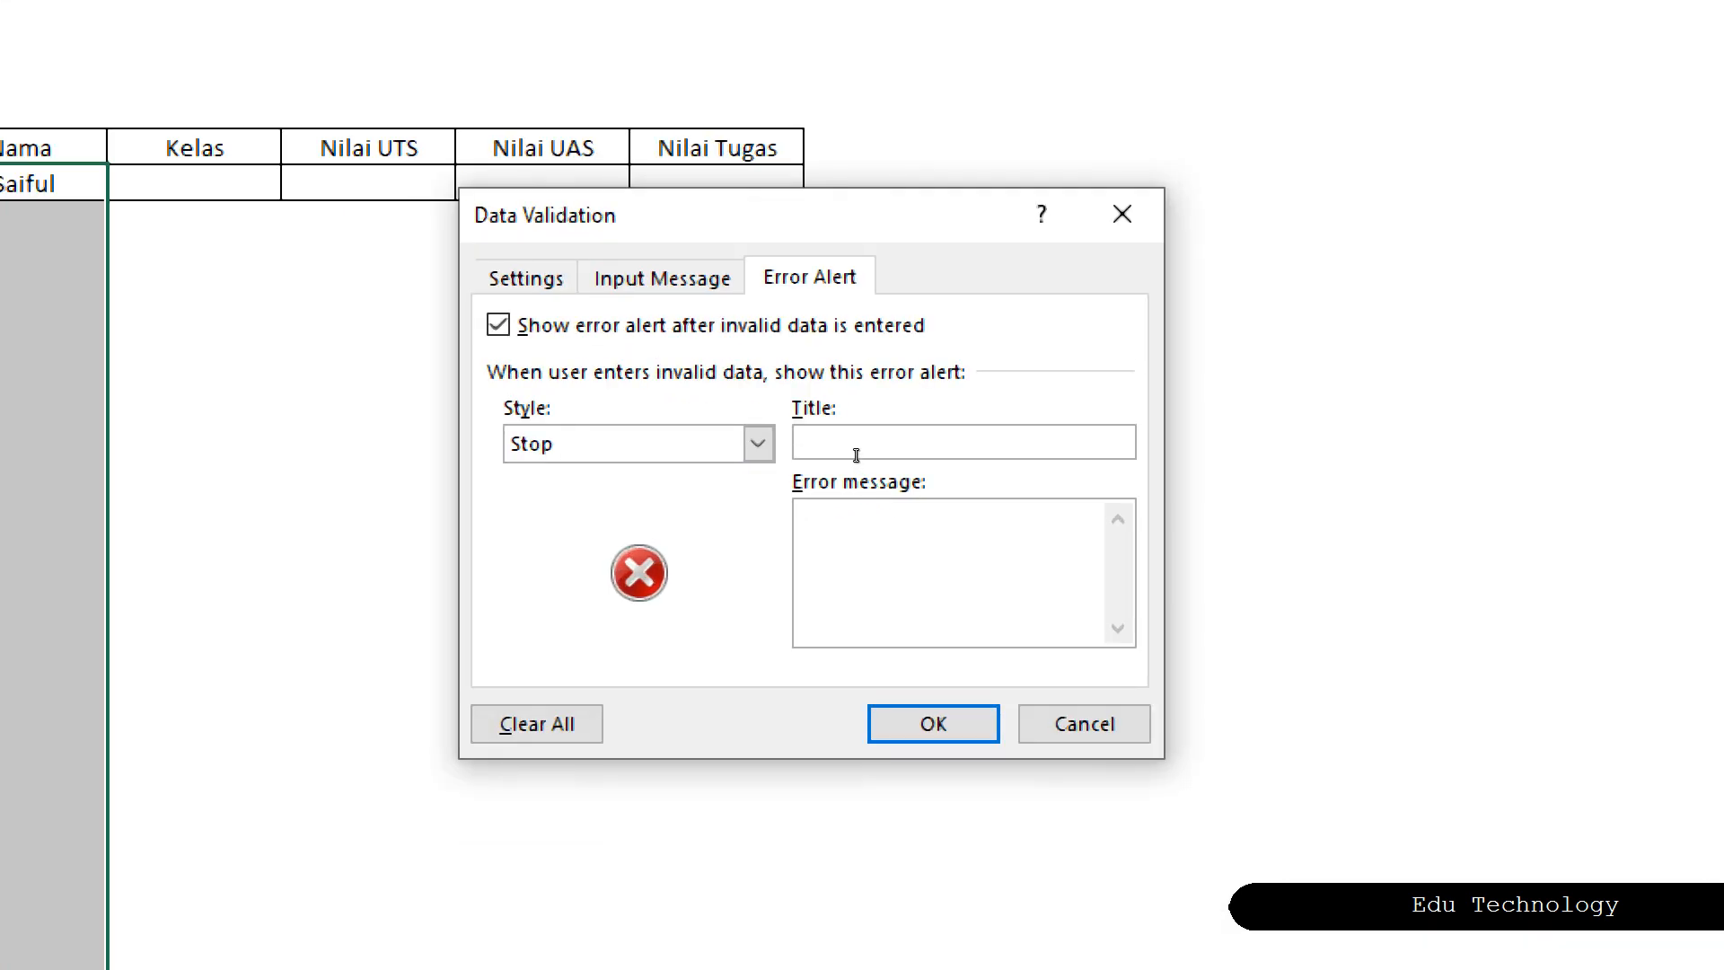
click(858, 464)
text(PERINGATAN)
Enter the message NAMA INI TELAH MUNCUL DI DATA SEBELUMNYA and apply the validation.
click(882, 519)
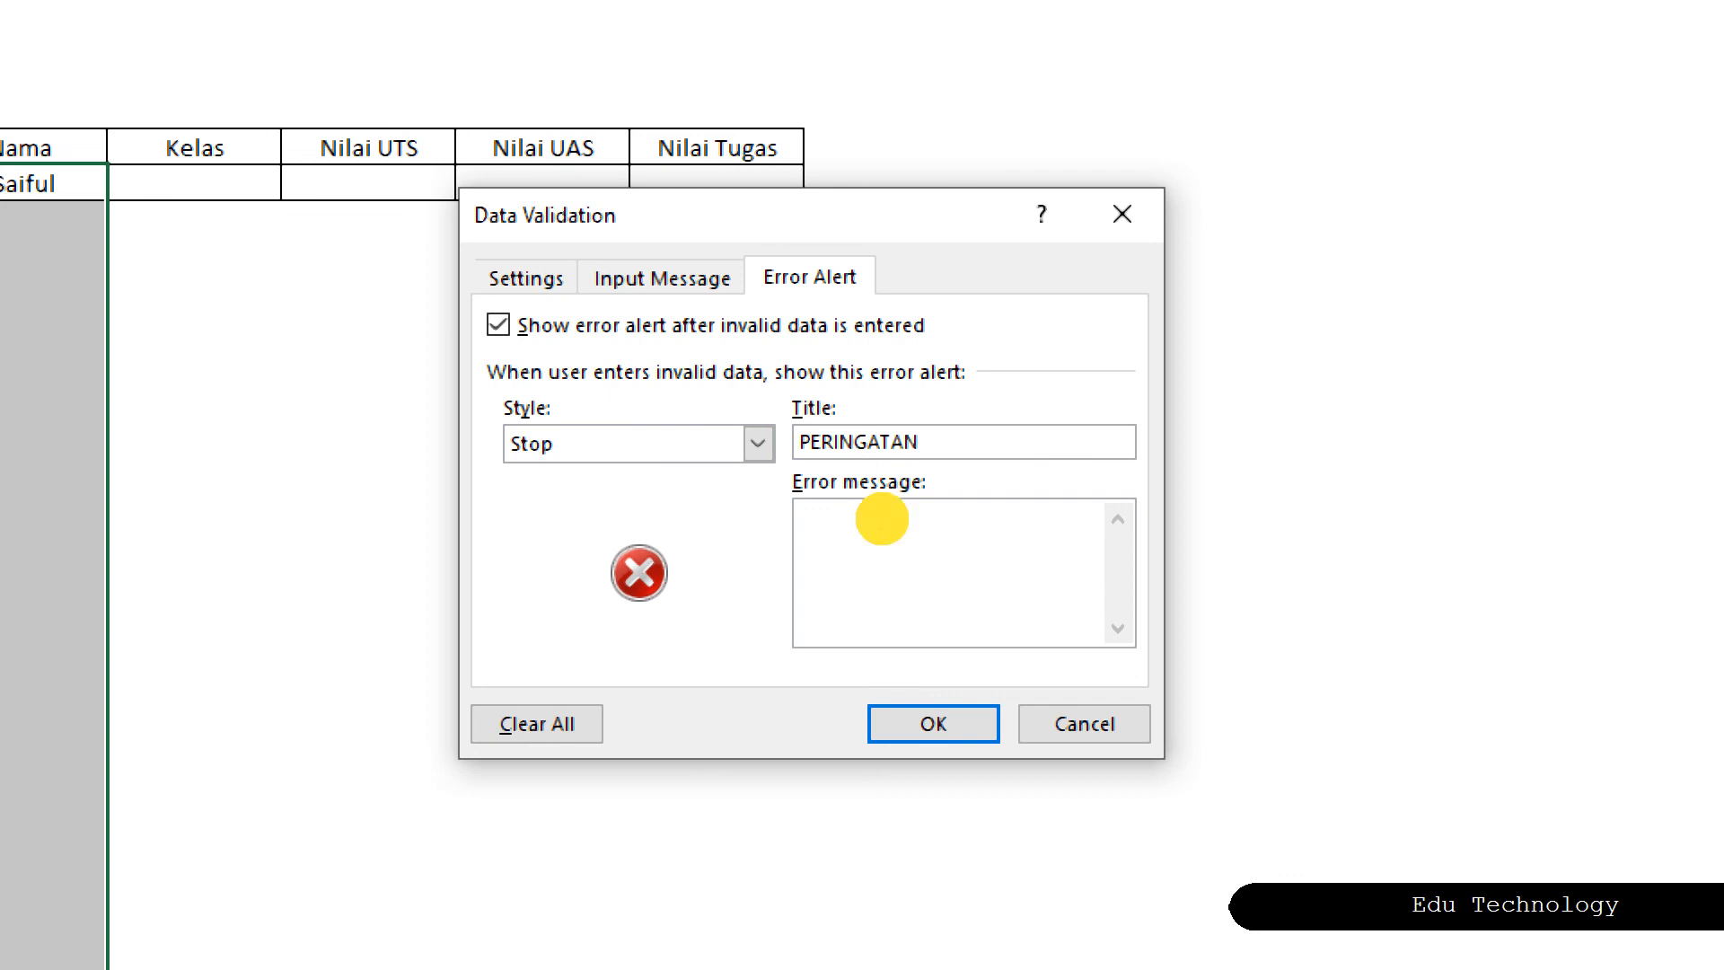
text(NAMA INI TLEA)
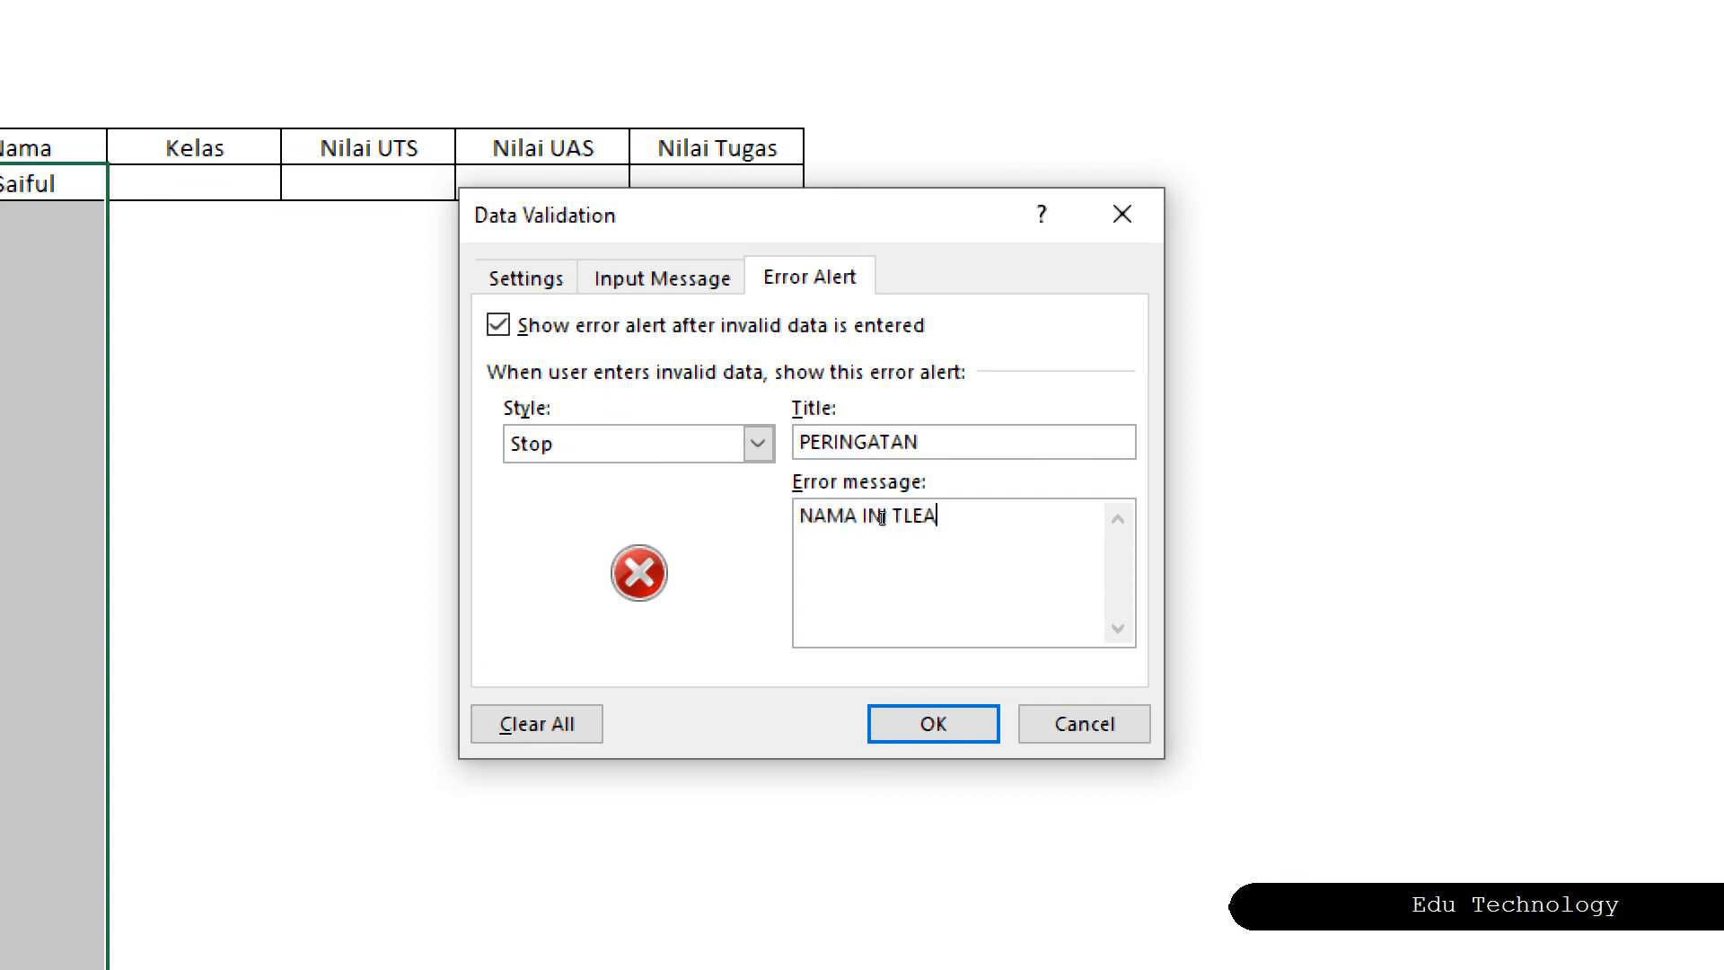
key(BackSpace)
key(BackSpace)
key(BackSpace)
text(ELAH MUNCUL DI T)
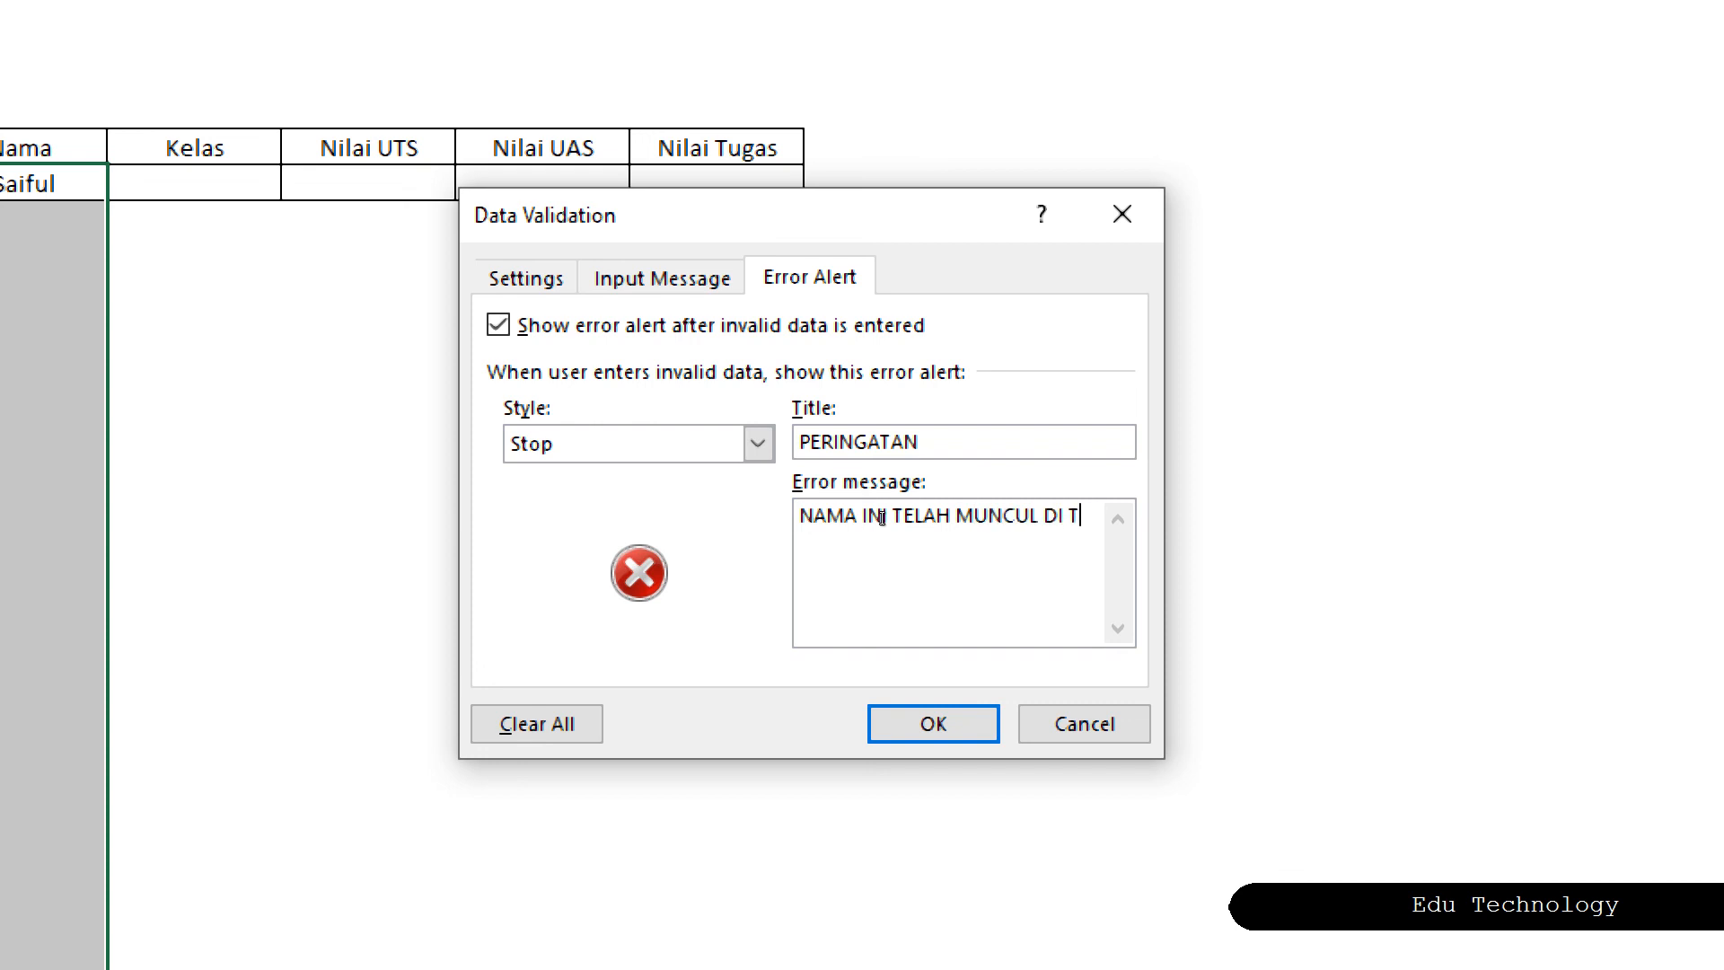
key(BackSpace)
text(DATA SEBEL)
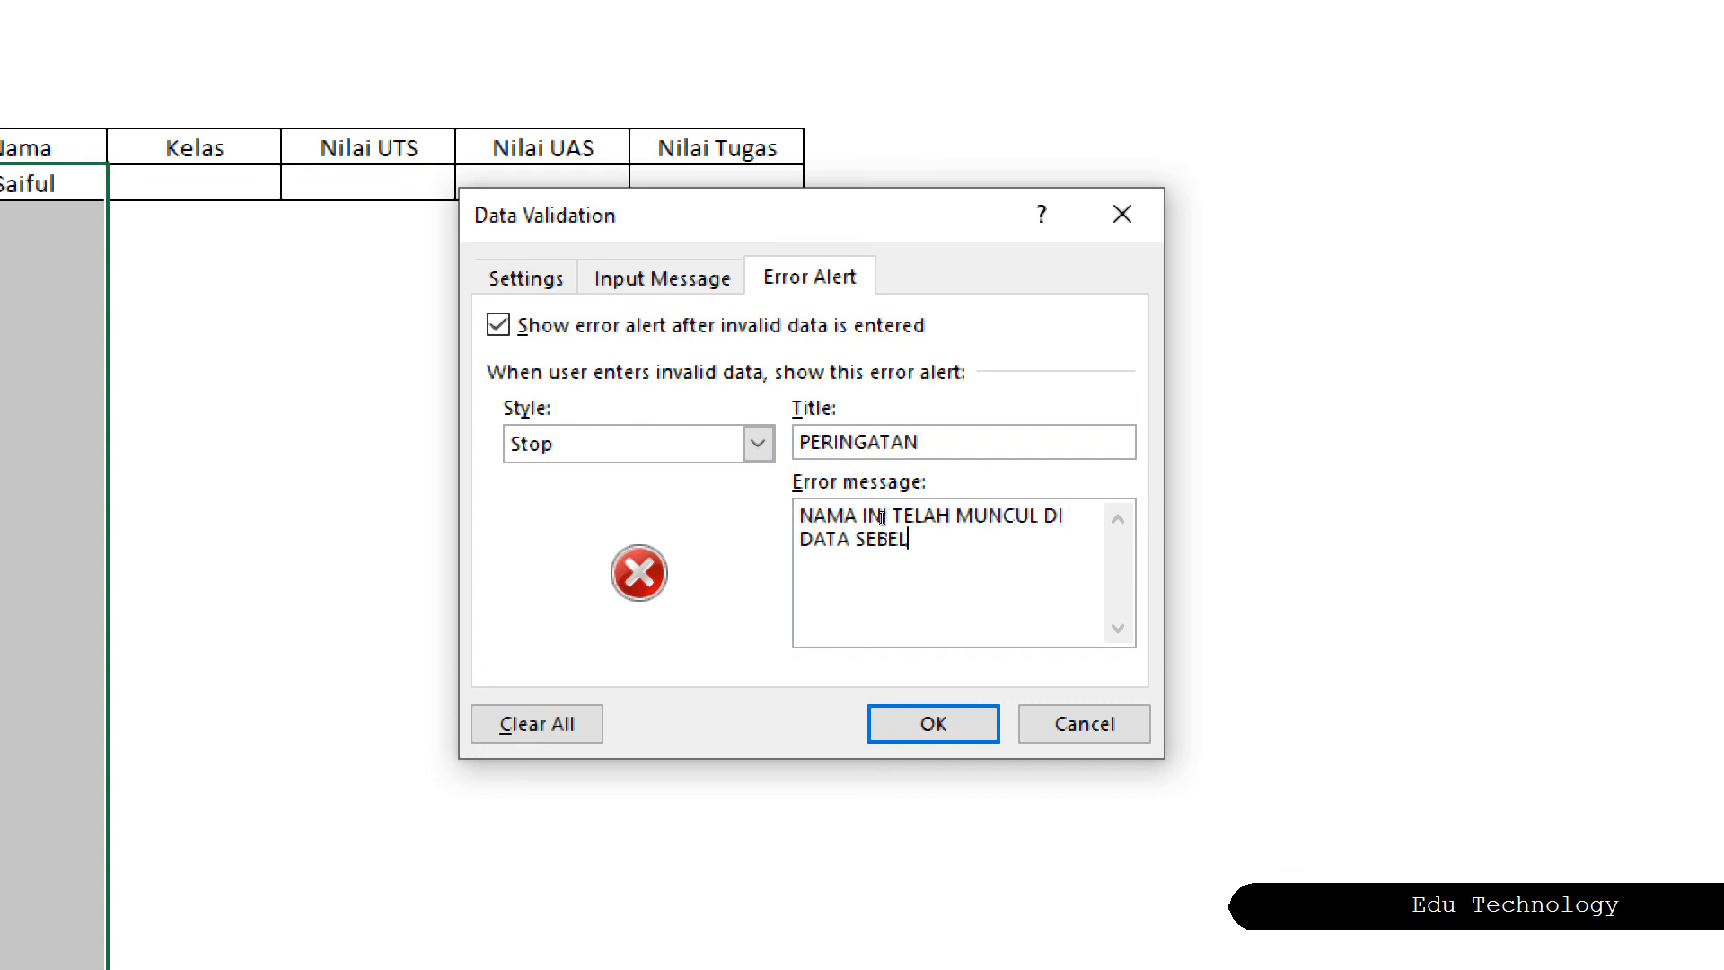
text(UMNYA)
click(931, 717)
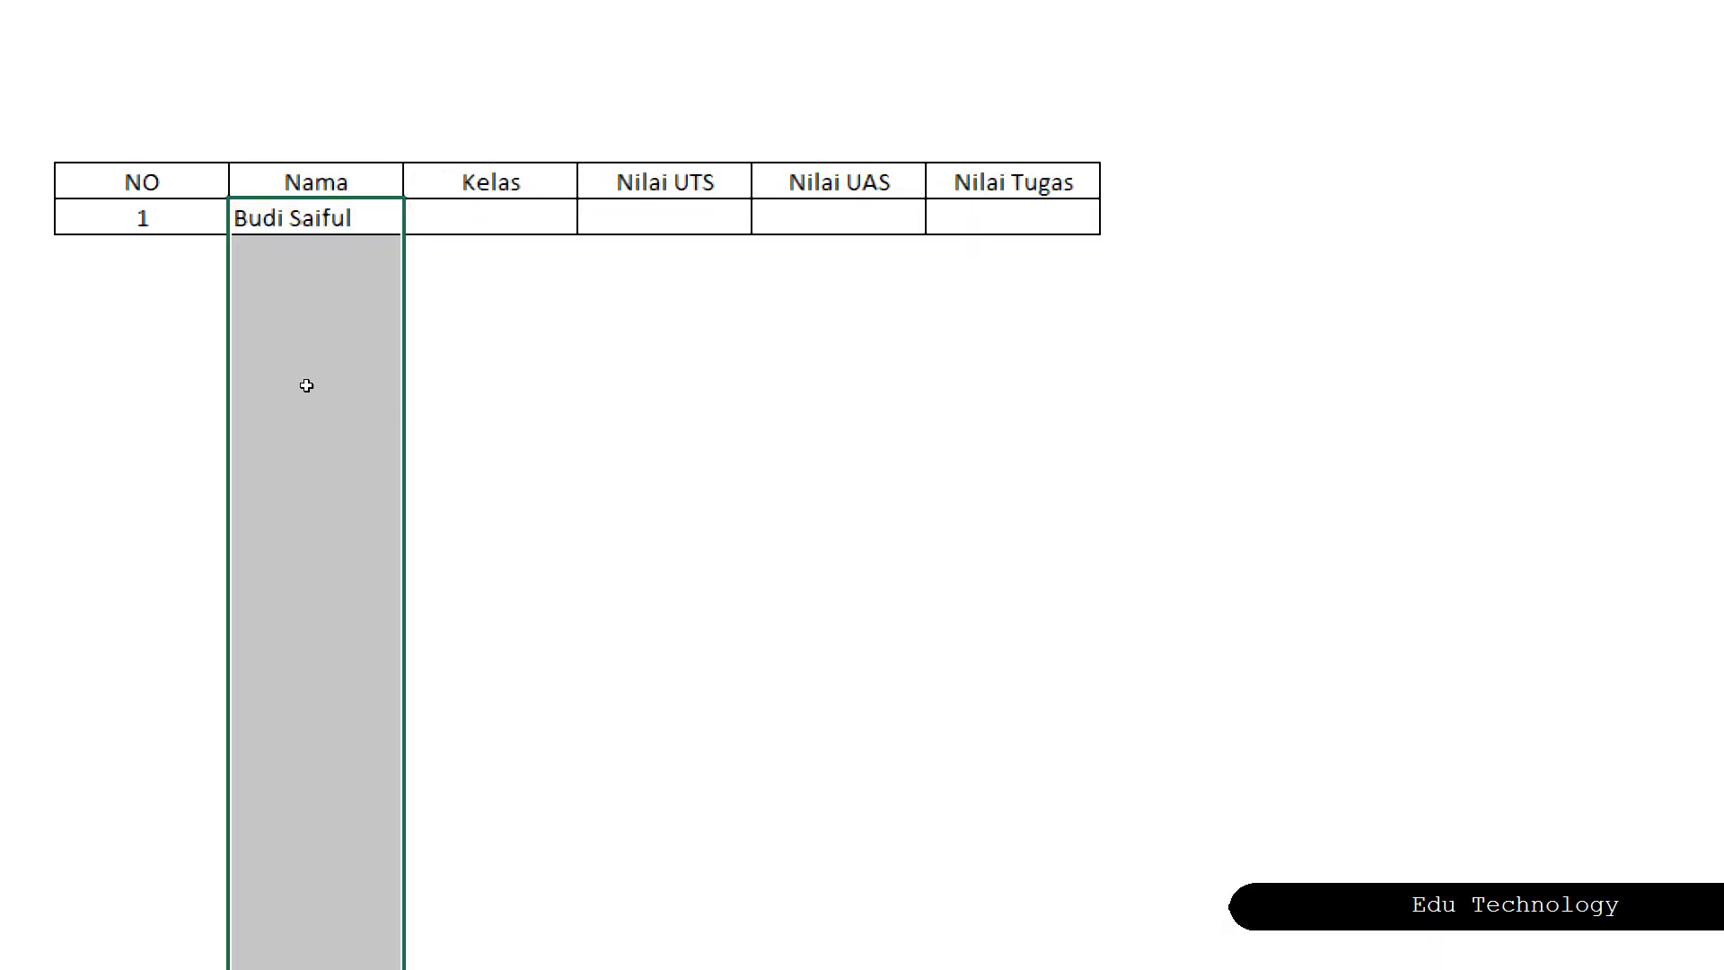
click(283, 349)
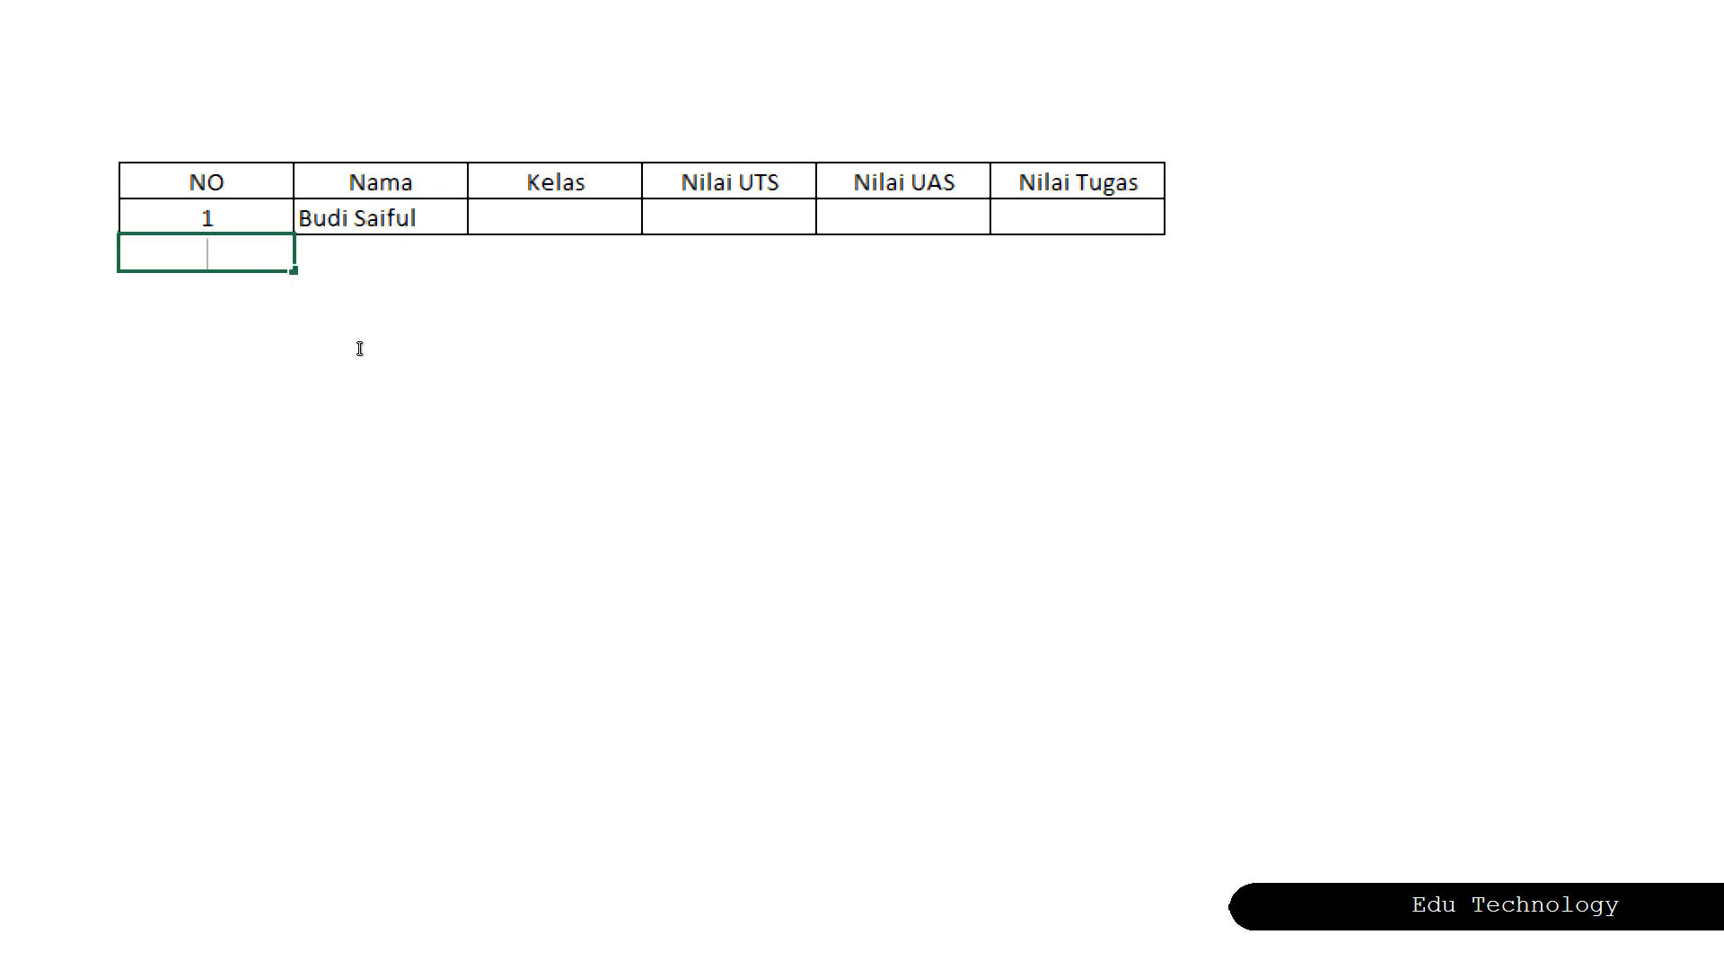
text(2)
key(Return)
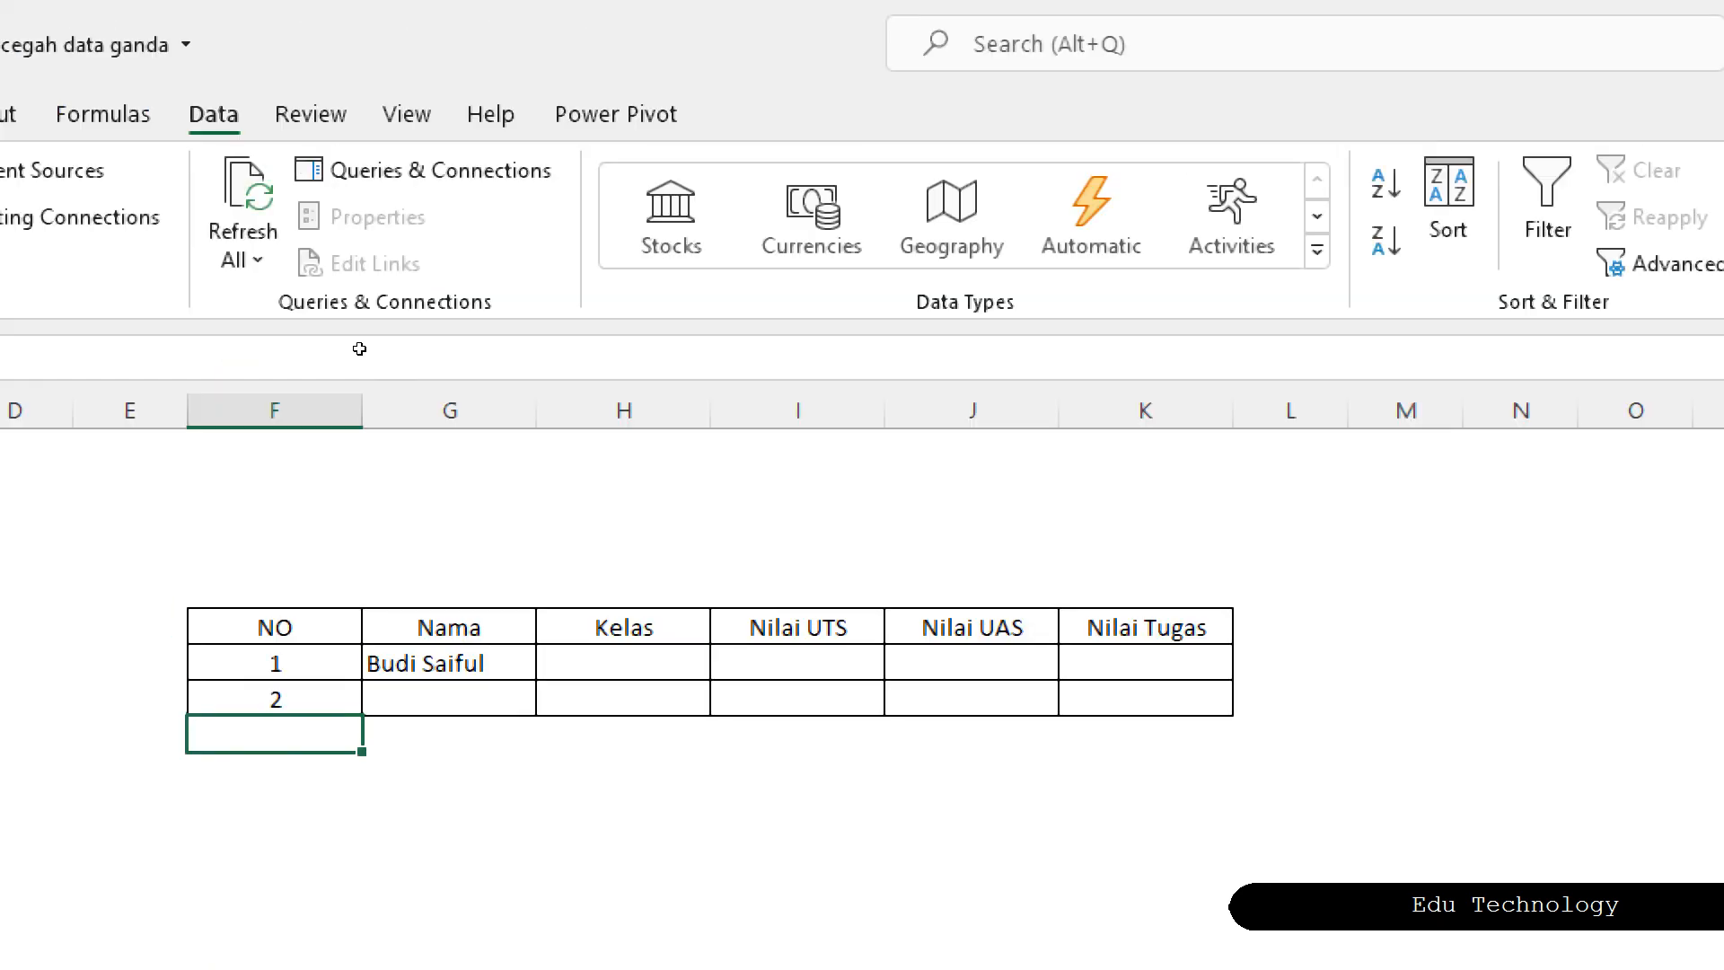
drag(623, 914, 623, 878)
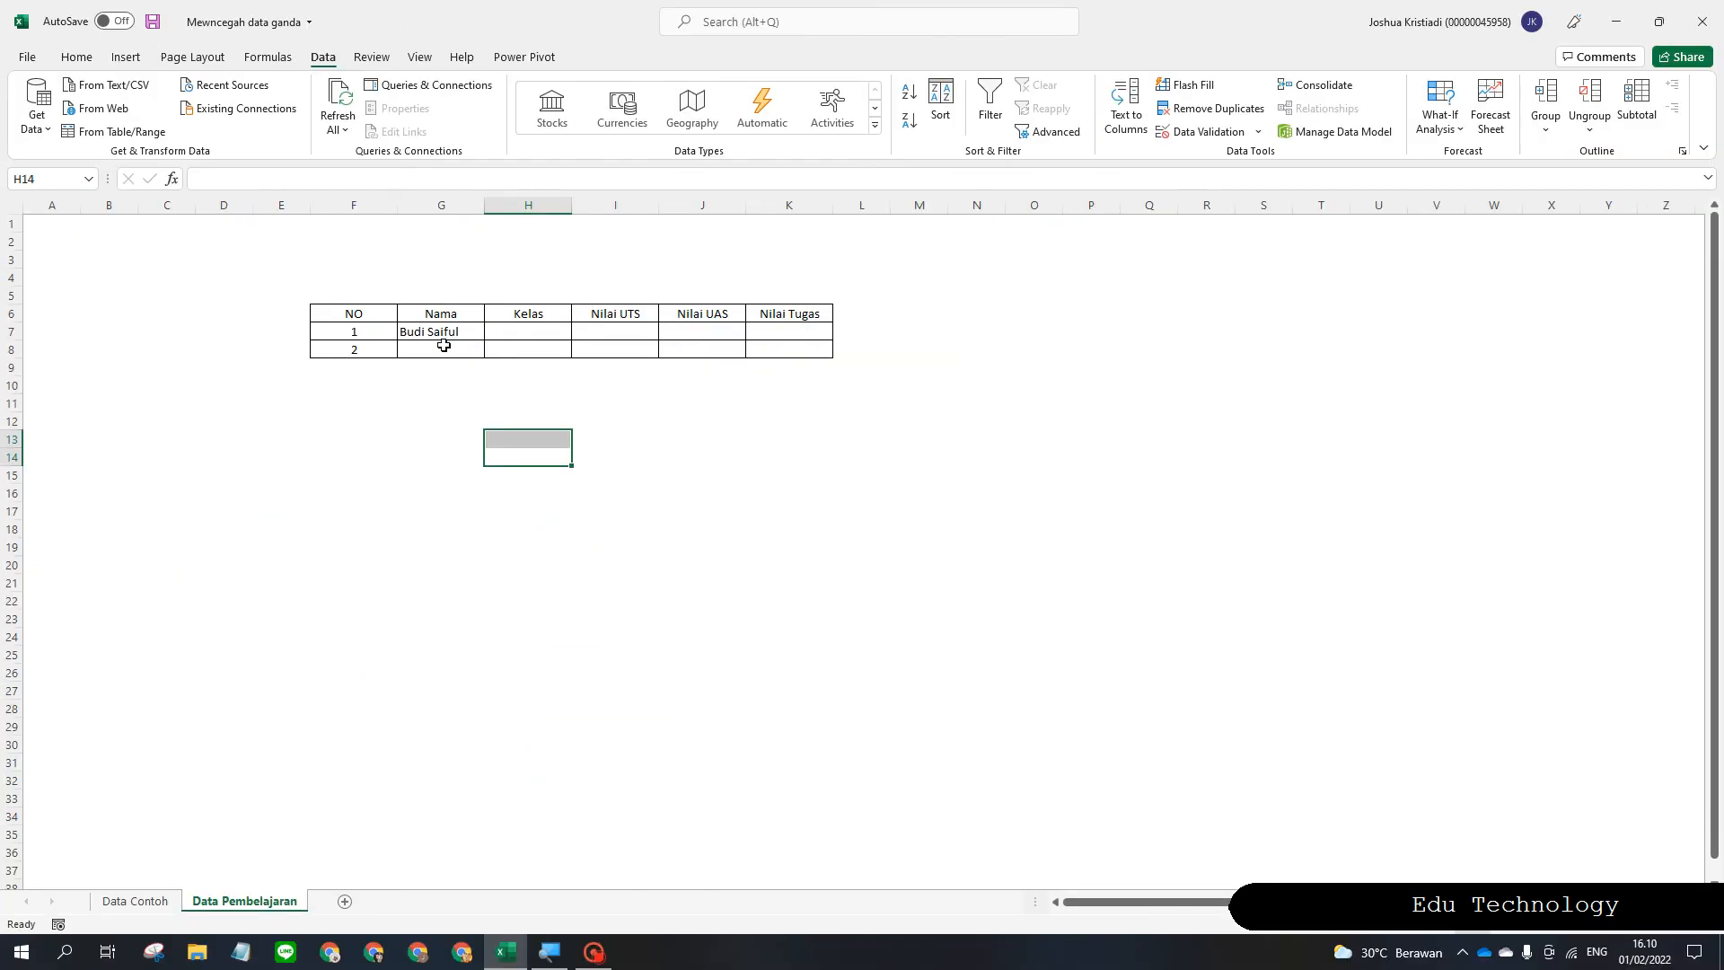
click(443, 347)
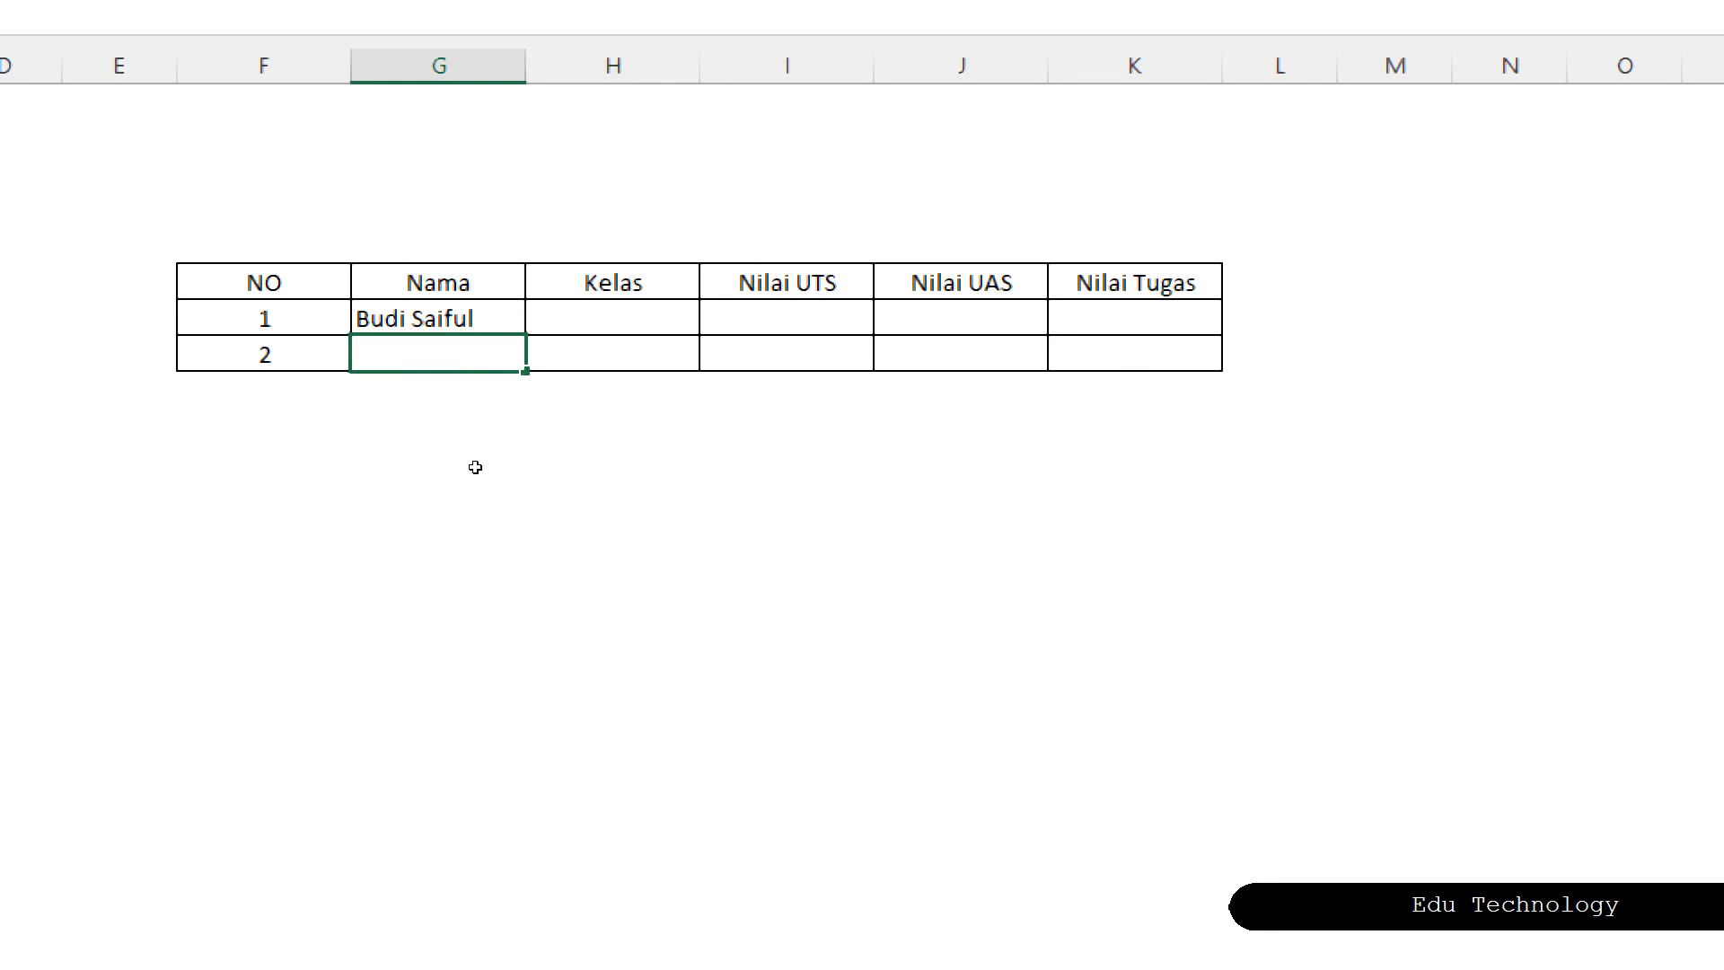
text(BUDI)
key(BackSpace)
key(BackSpace)
key(BackSpace)
key(BackSpace)
key(BackSpace)
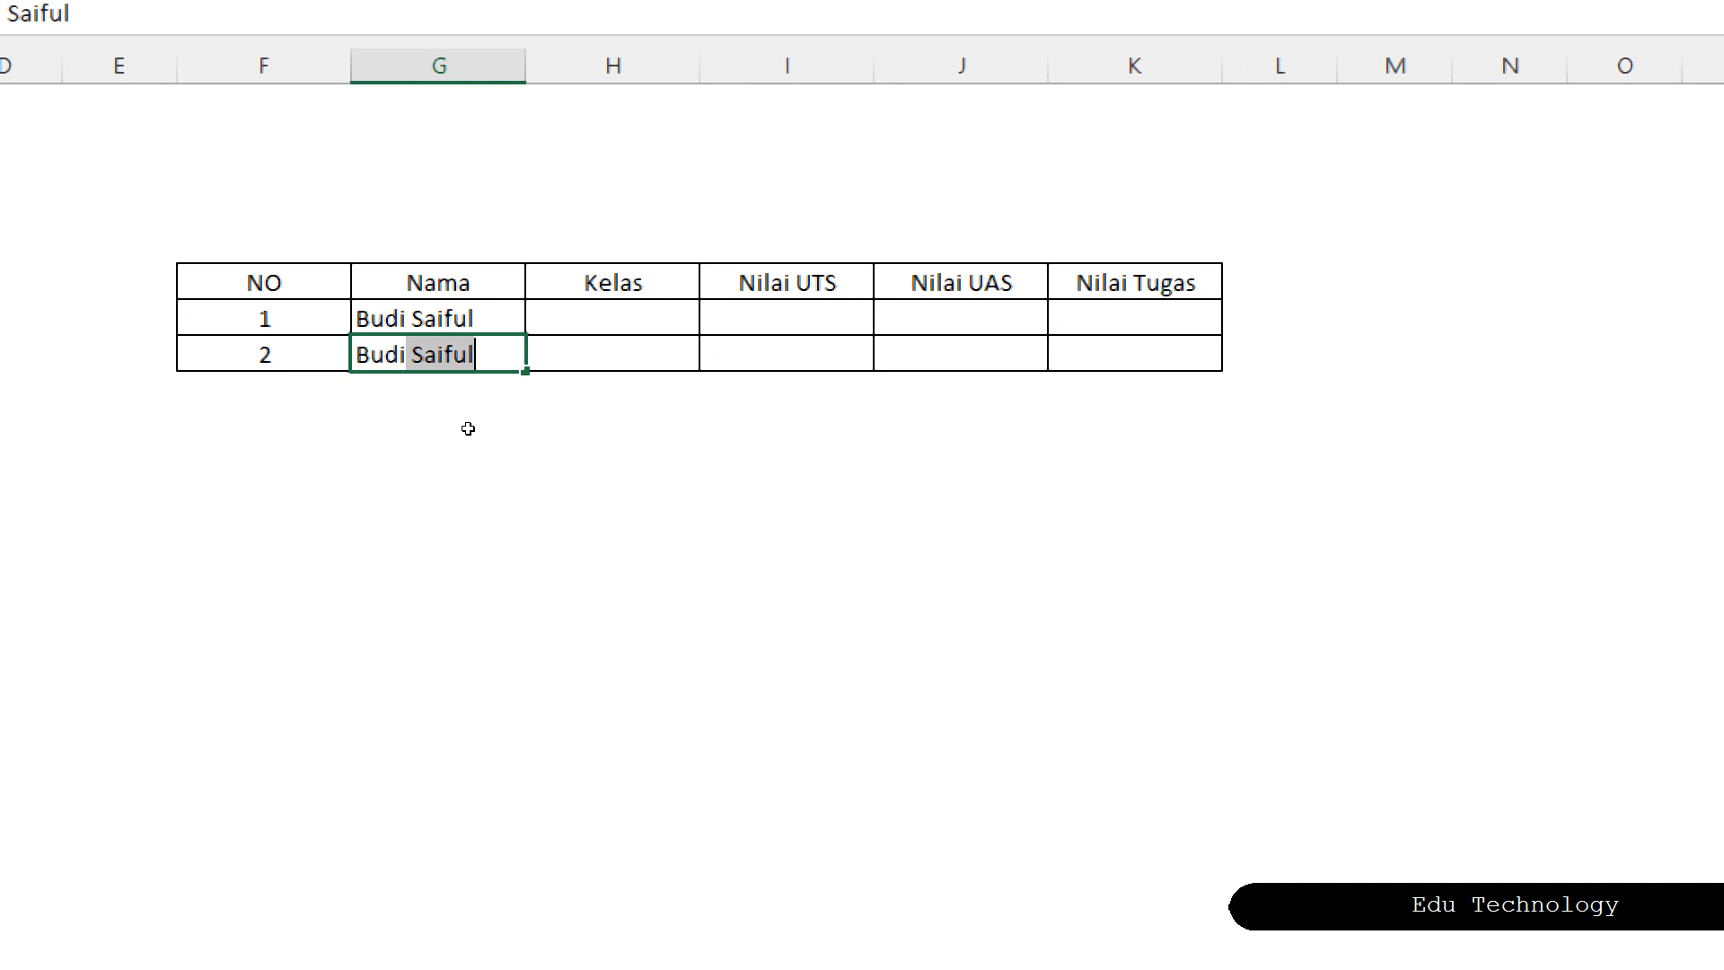
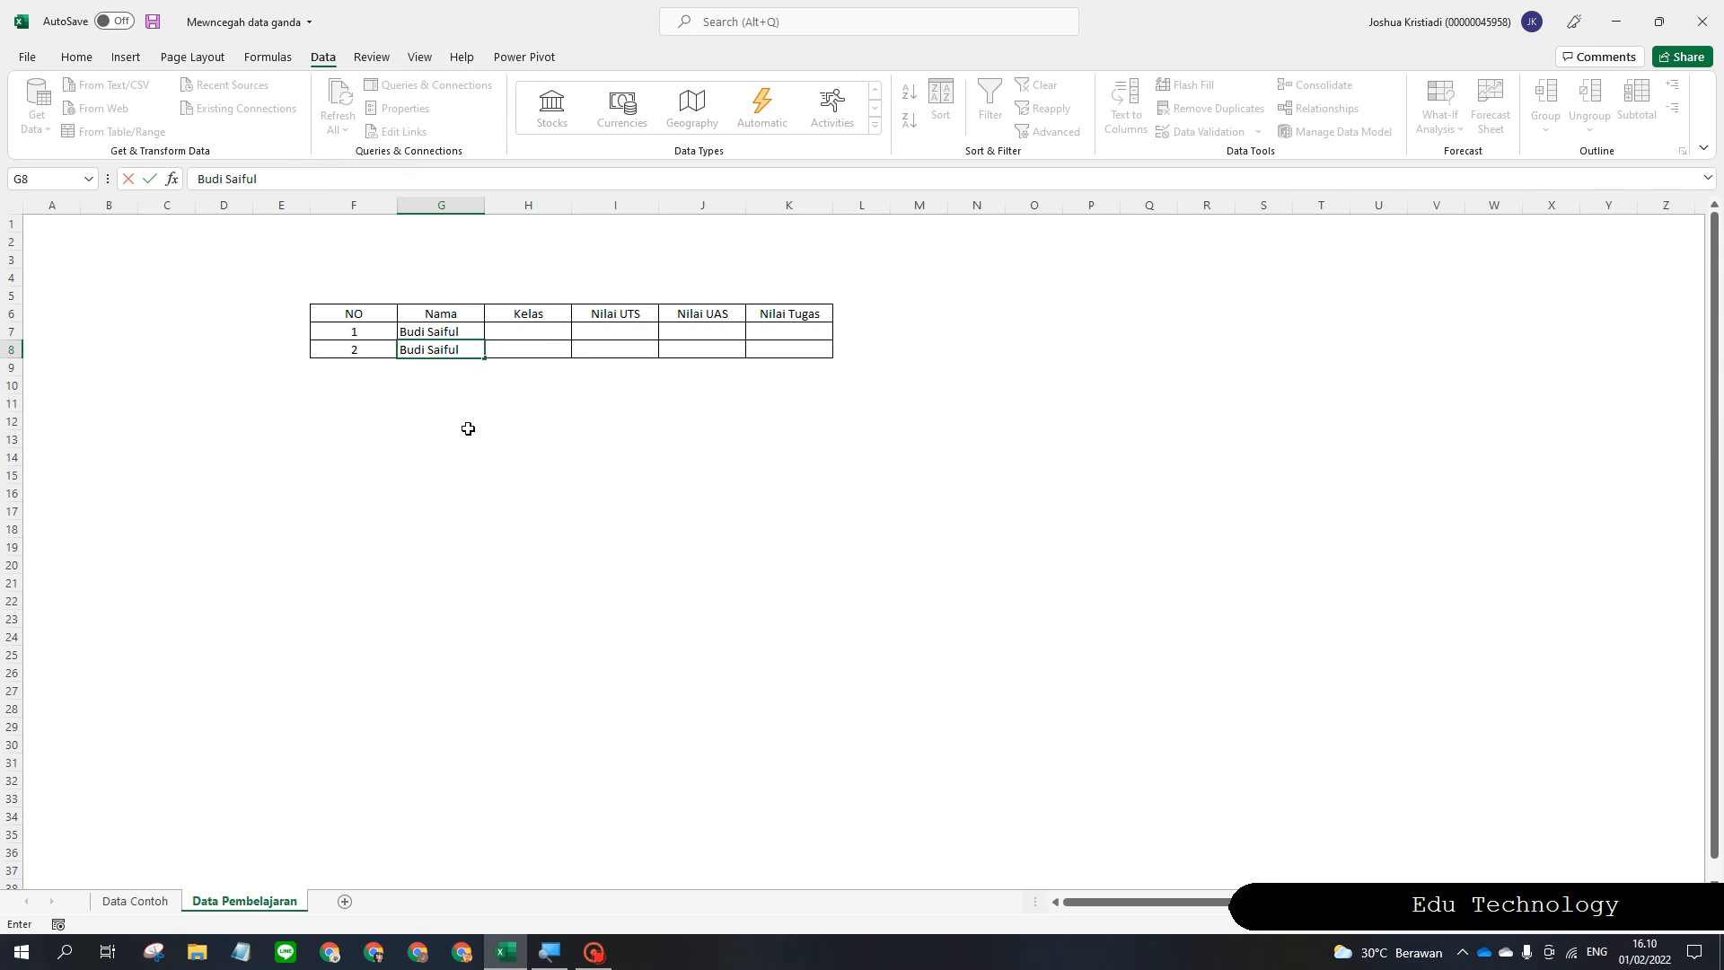
key(Return)
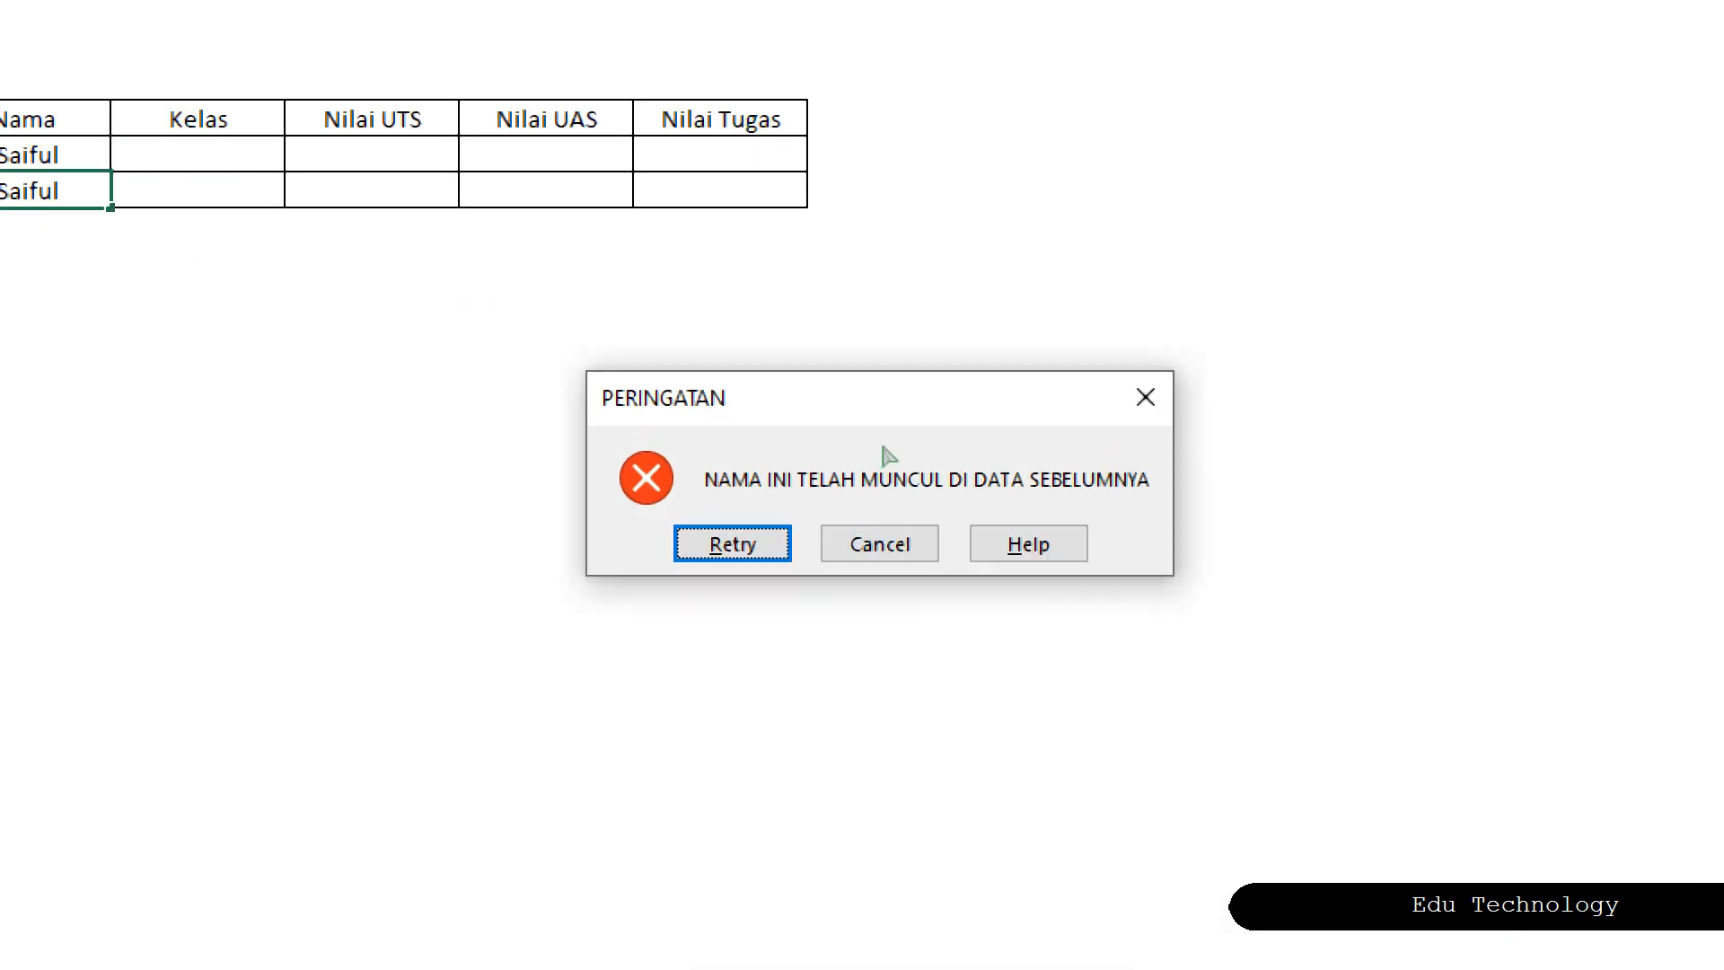
drag(880, 449, 876, 436)
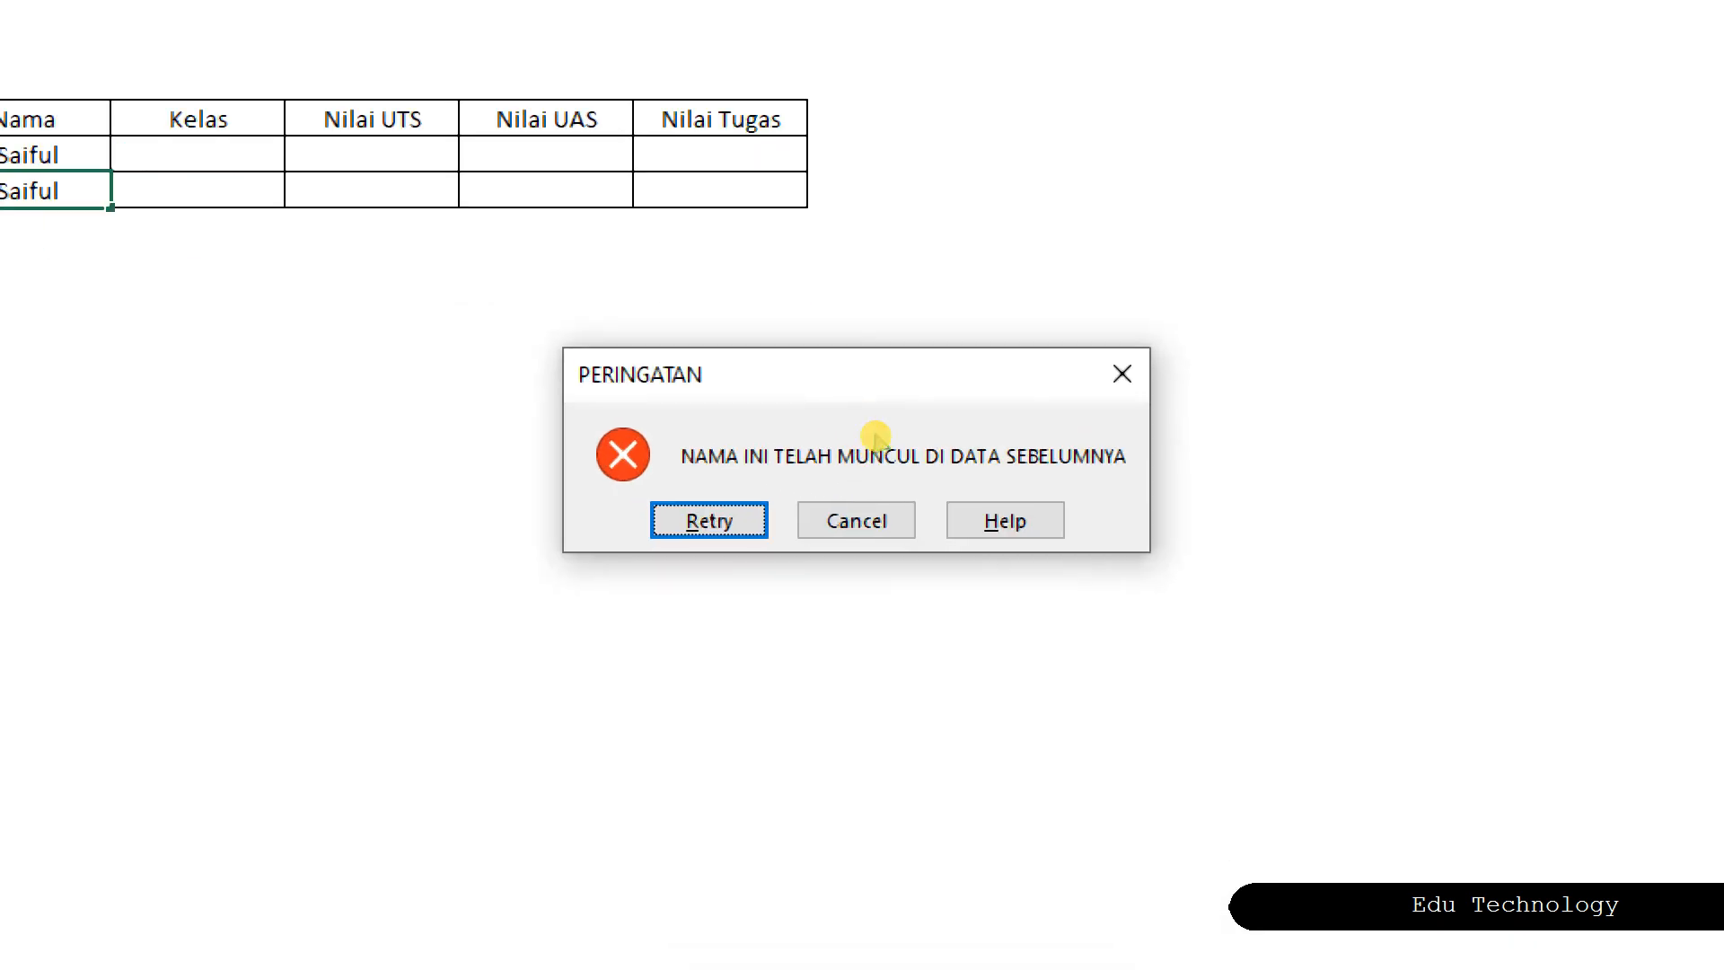
click(878, 521)
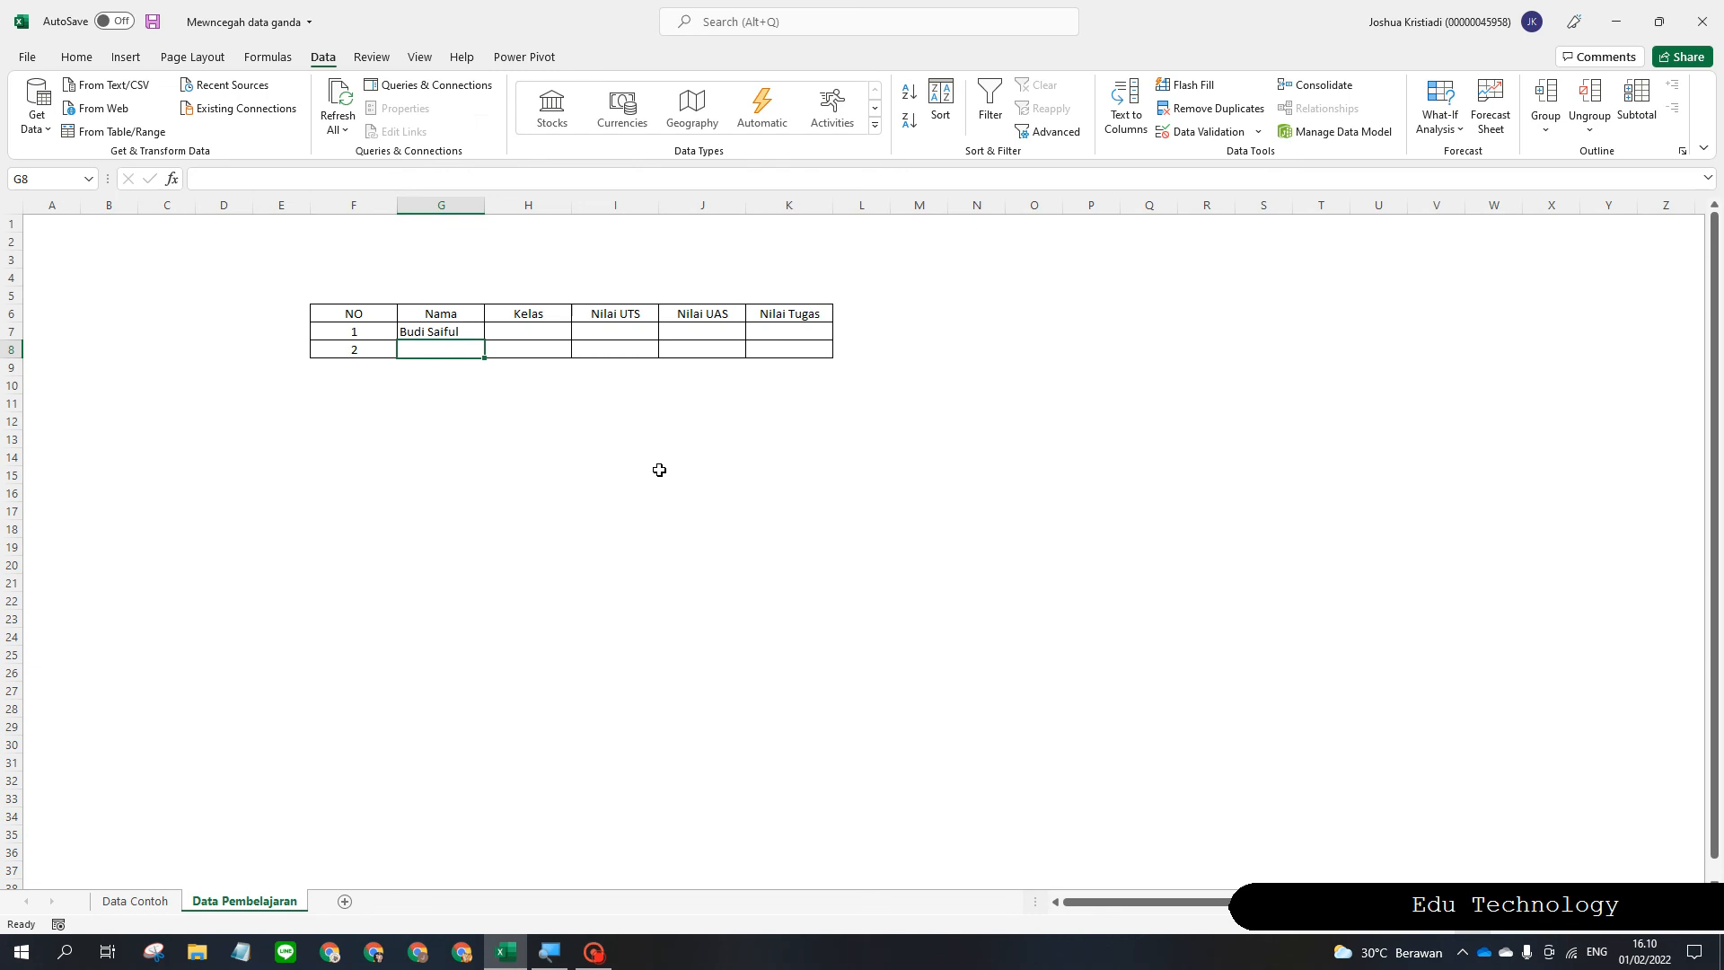
click(489, 420)
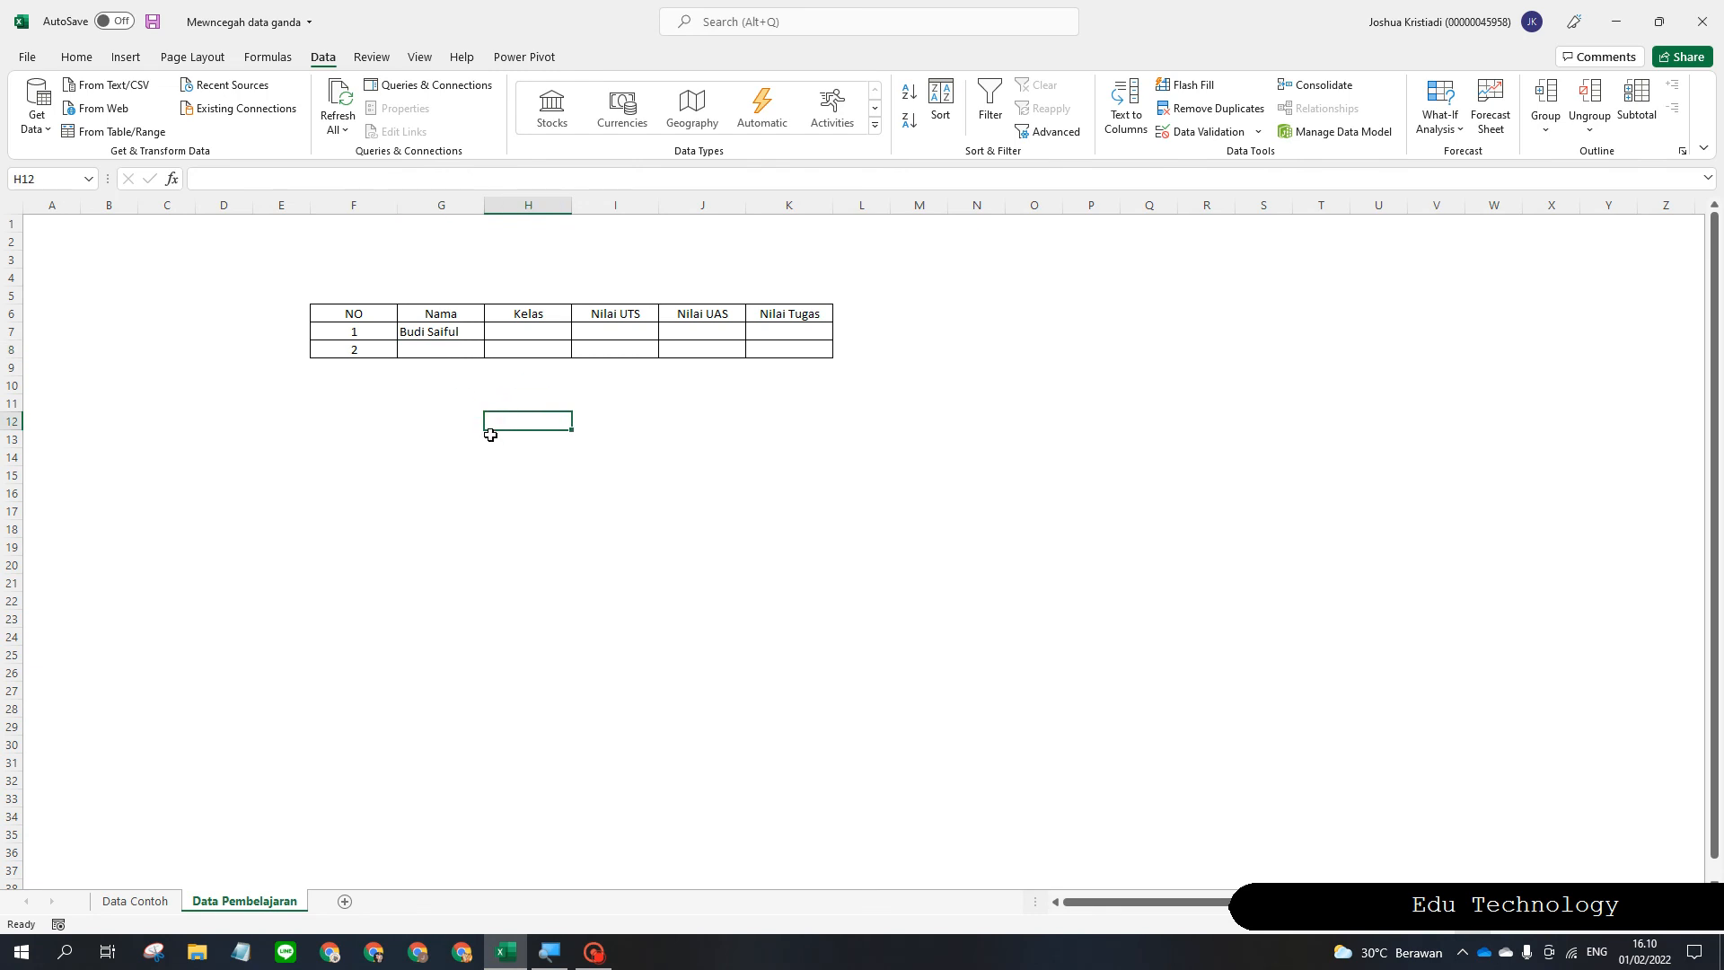
click(161, 897)
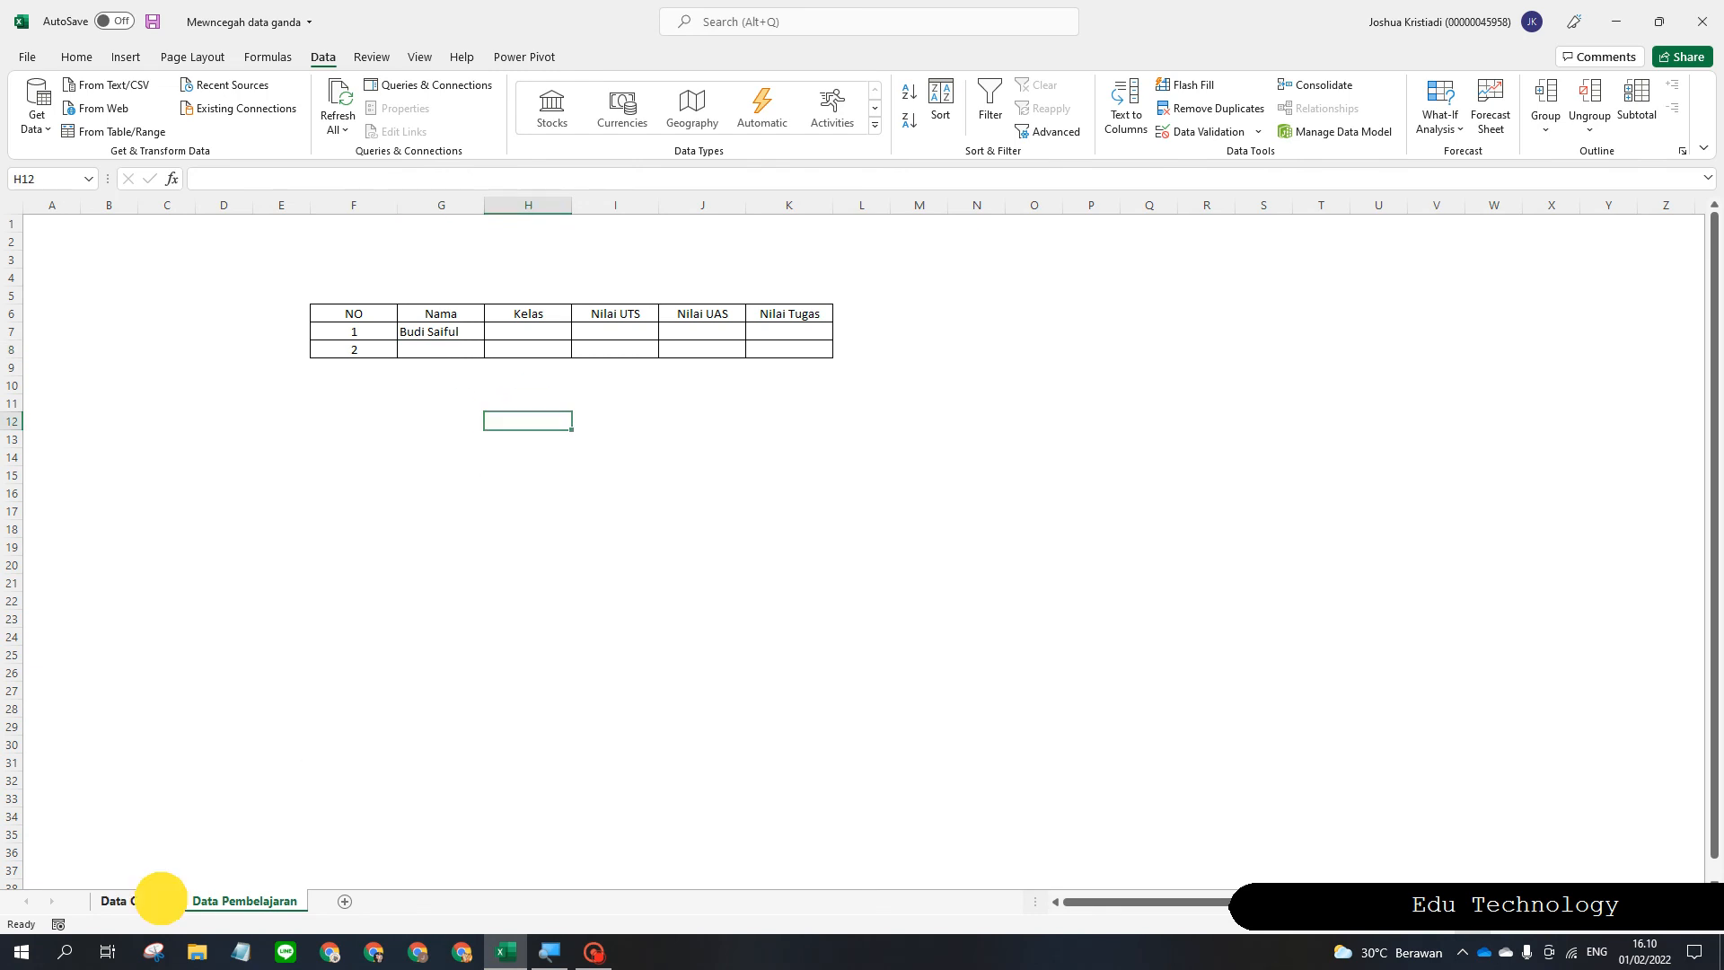